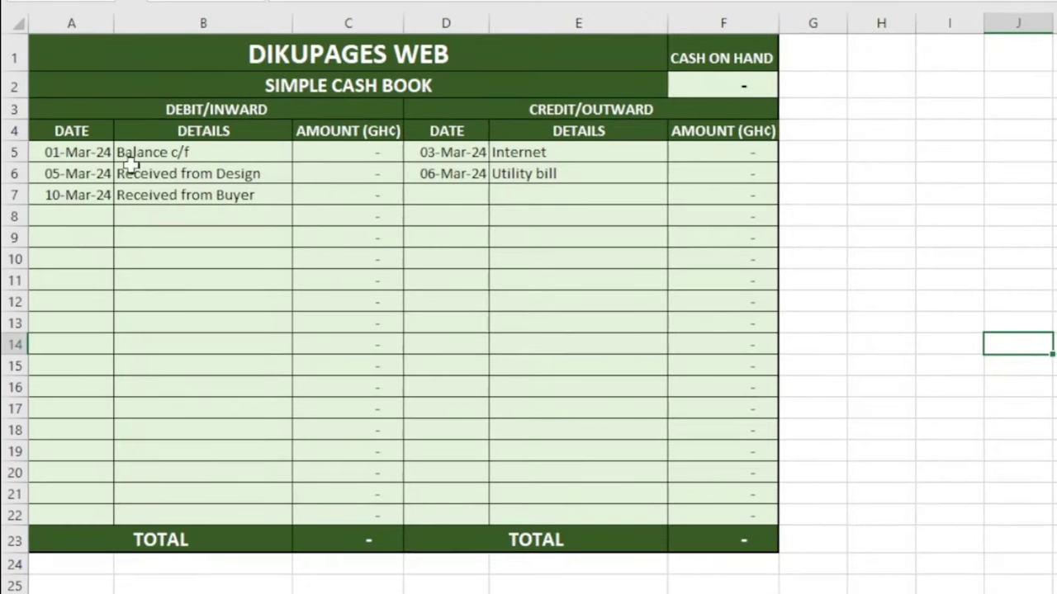
pyautogui.click(157, 109)
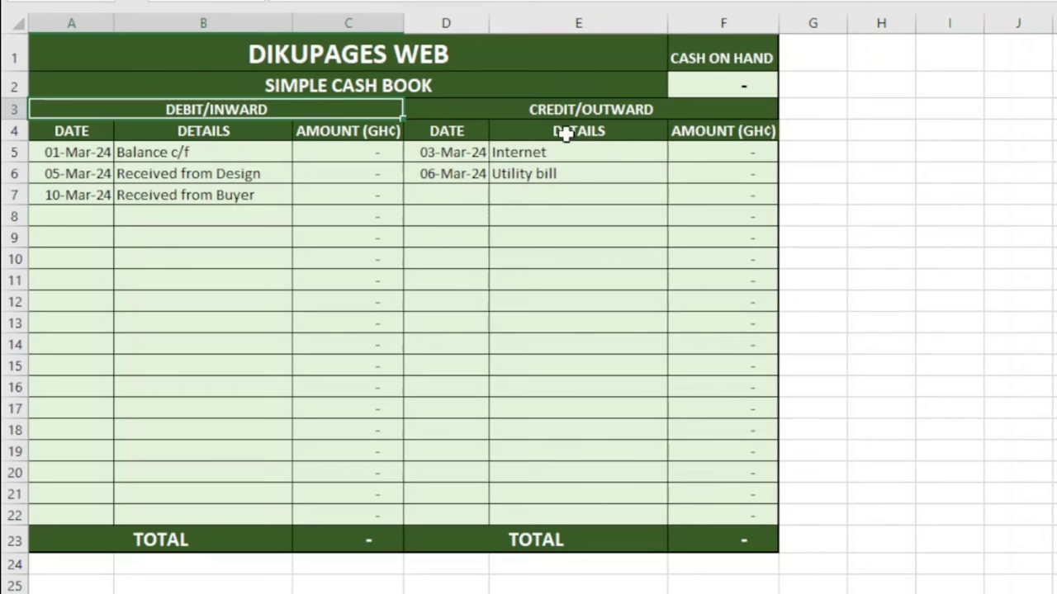
pyautogui.click(594, 110)
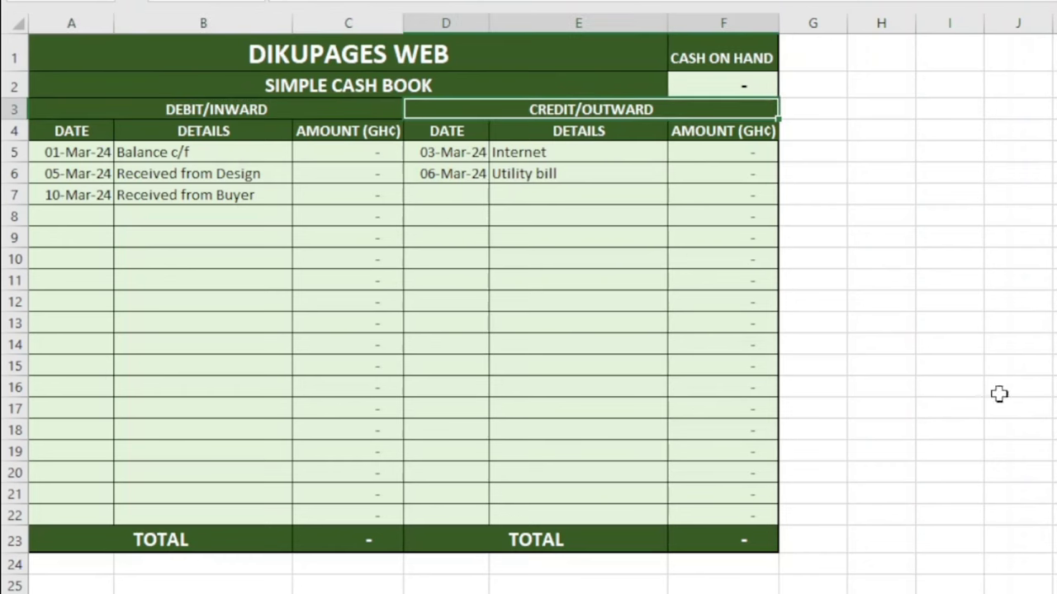
pyautogui.click(196, 109)
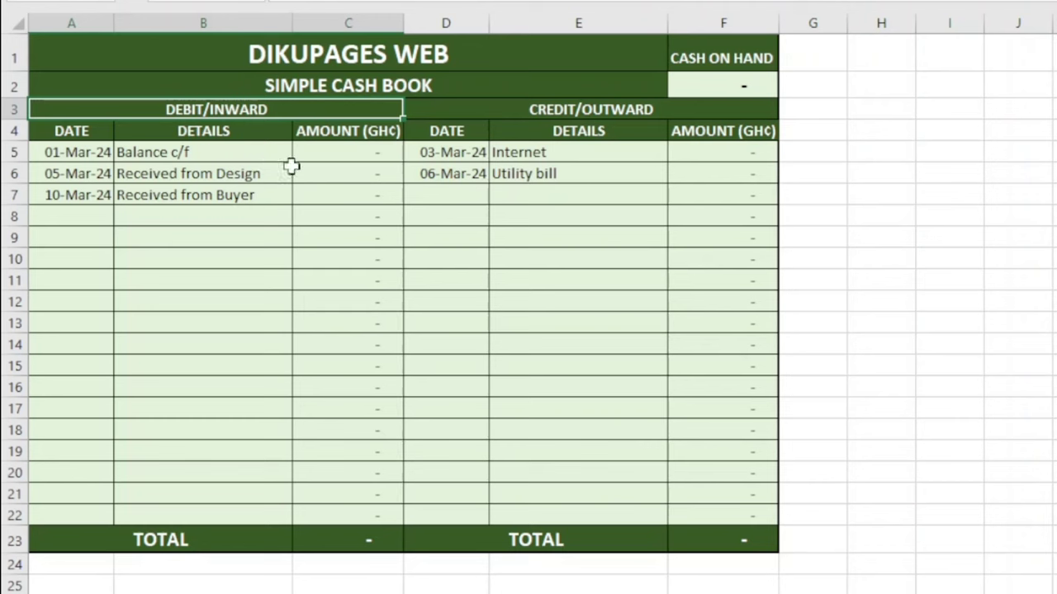
# Enter 40,000 as the Balance c/f amount on the debit side and 400 as the Internet amount on the credit side
pyautogui.click(342, 153)
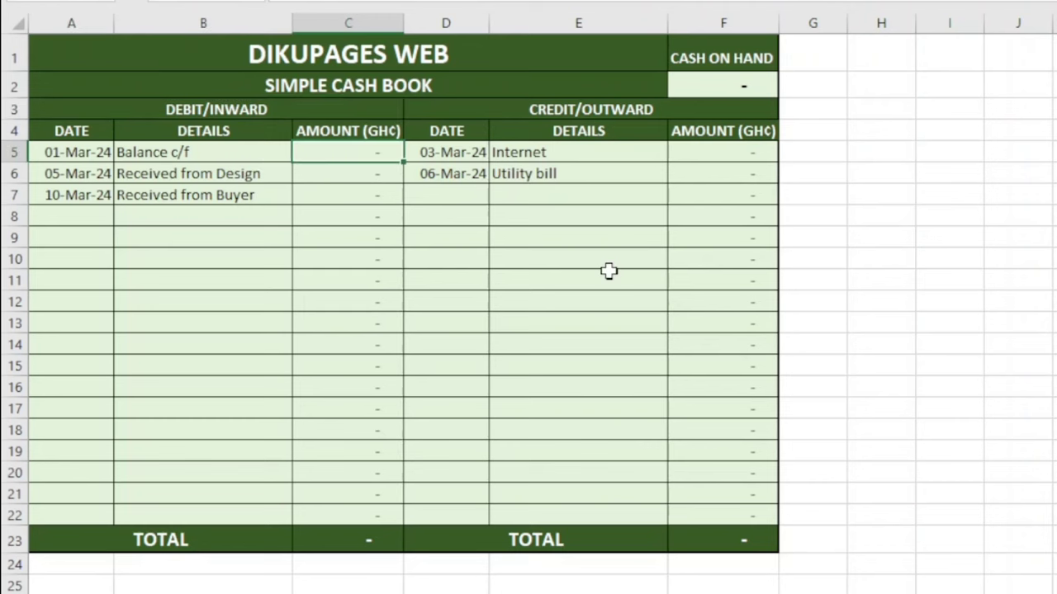
pyautogui.write('40,000.00')
pyautogui.press('Return')
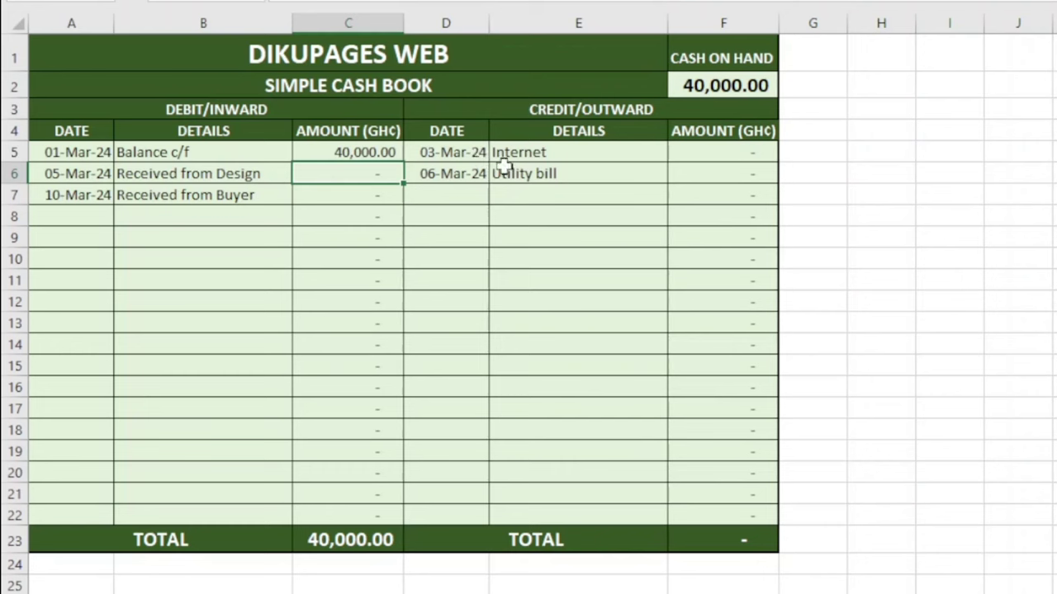
pyautogui.click(726, 152)
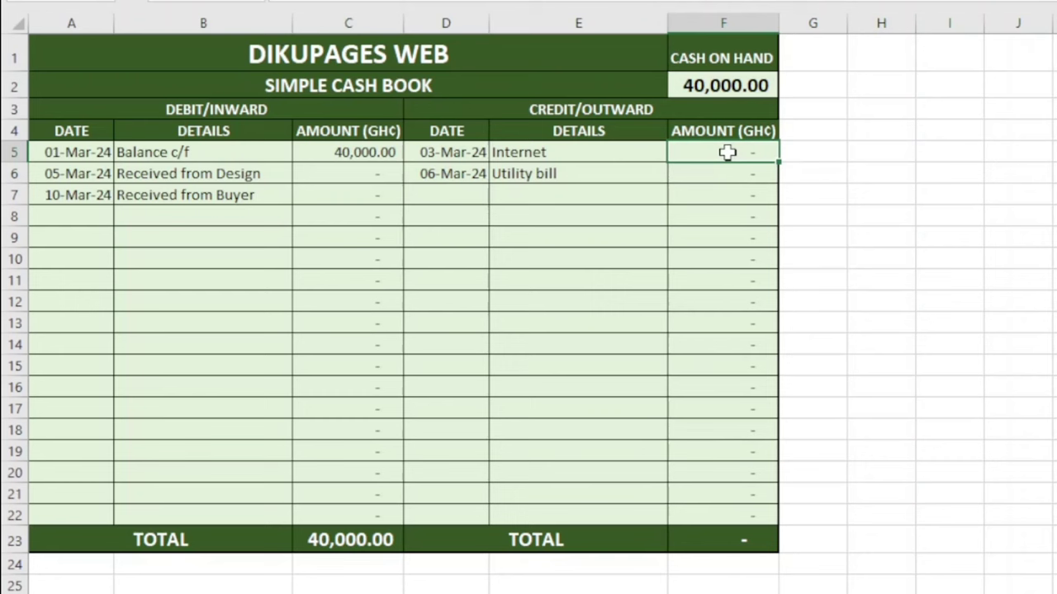
pyautogui.write('400')
pyautogui.press('Return')
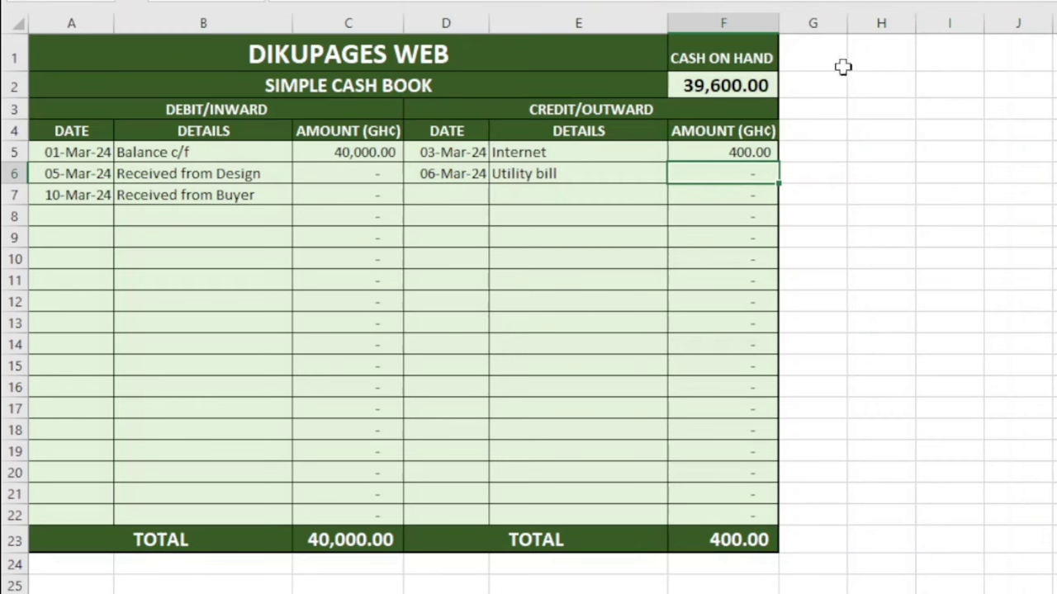
# Enter 1,000 as the amount for Received from Design and 200 as the amount for Utility bill
pyautogui.click(336, 175)
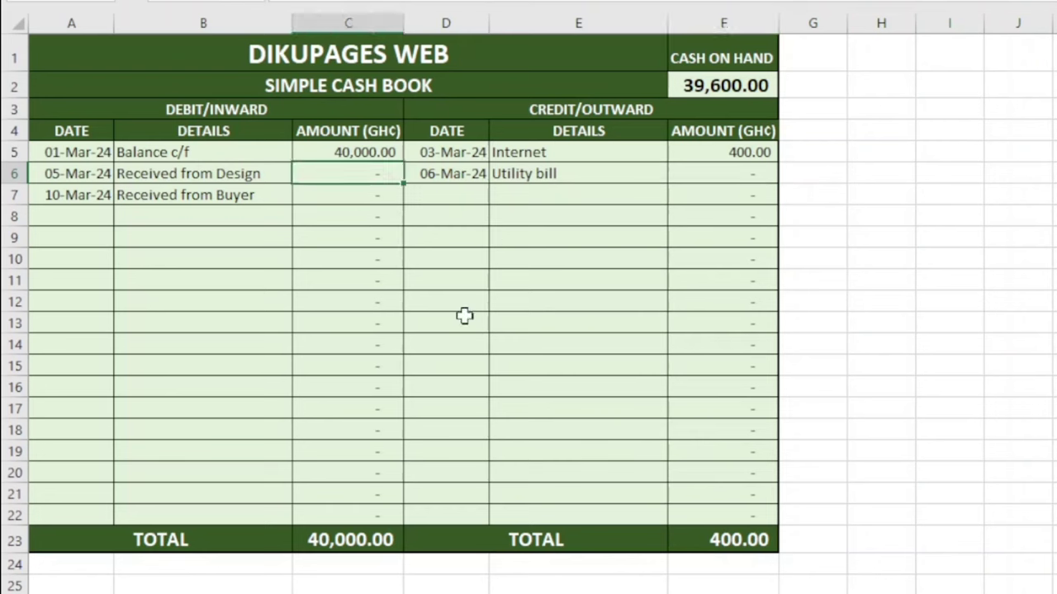
pyautogui.write('10')
pyautogui.press('Return')
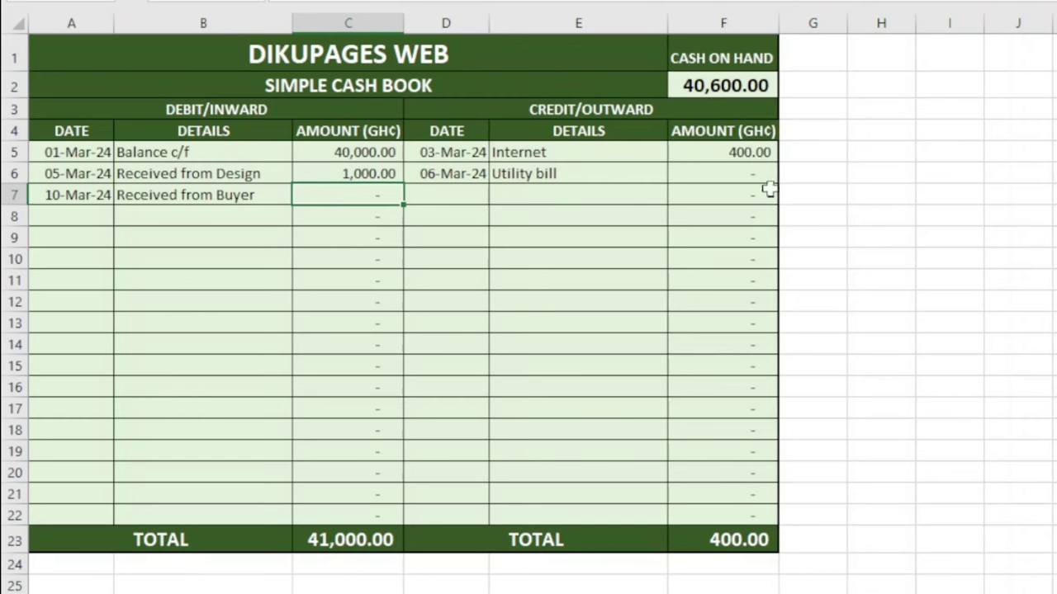
pyautogui.click(743, 175)
pyautogui.write('200')
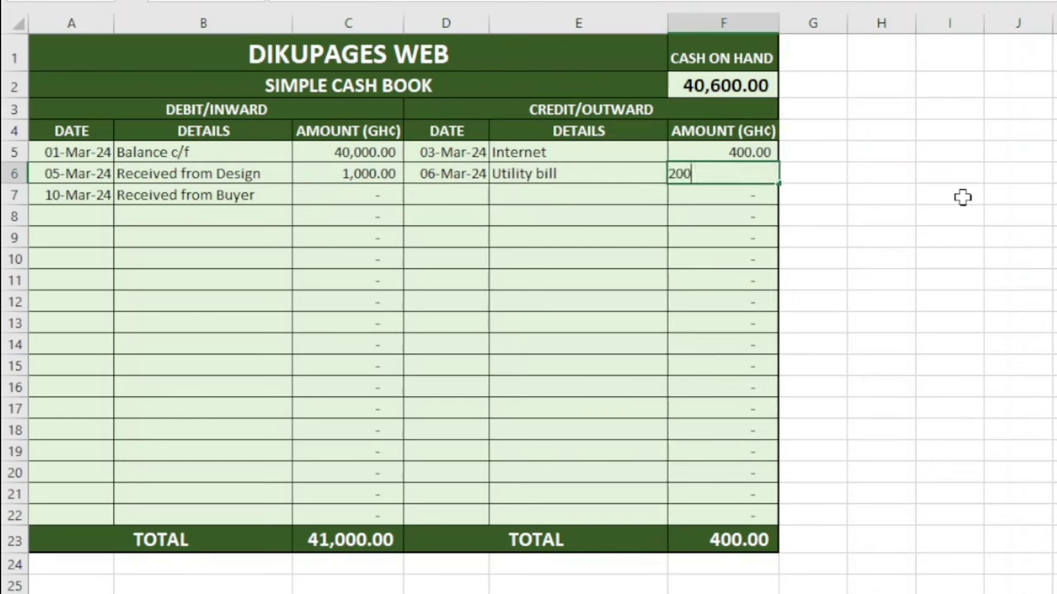
pyautogui.press('Return')
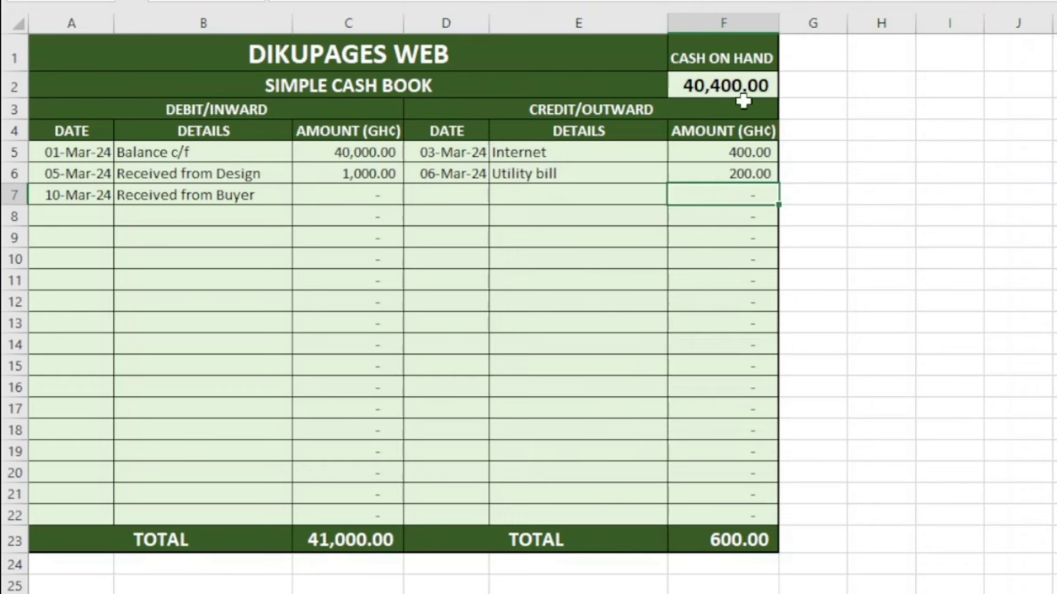
# Enter 600 as the debit amount for Received from Buyer in C7
pyautogui.click(327, 188)
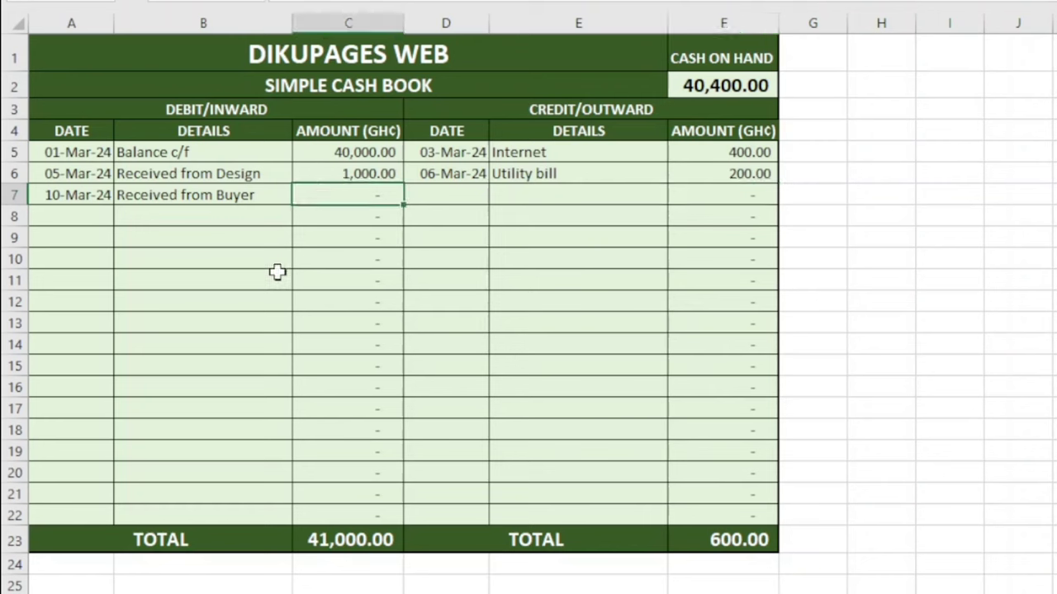
pyautogui.write('600')
pyautogui.press('Return')
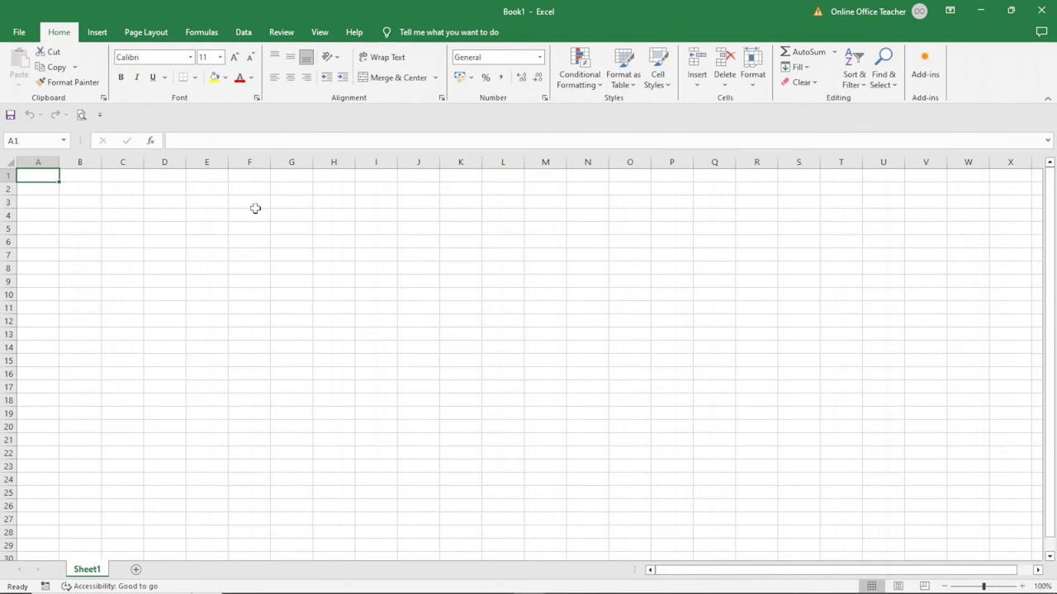
# Enter the titles DIKUPAGES WEB in A1 and SIMPLE CASH BOOK in A2 of the blank workbook
pyautogui.write('DIKUPAGES WEB')
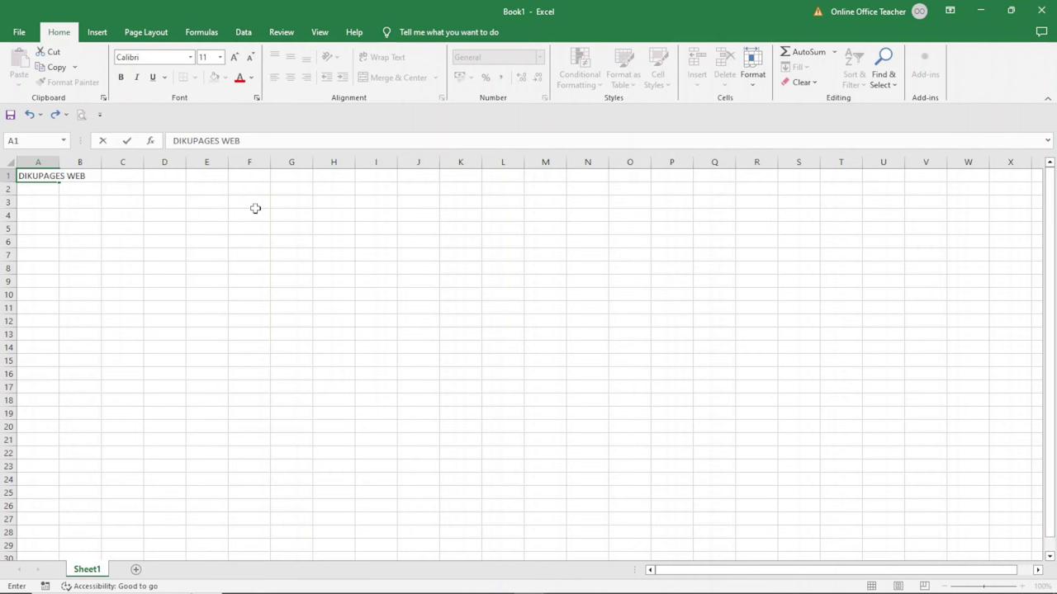
pyautogui.press('Return')
pyautogui.write('SIMPLE CASH')
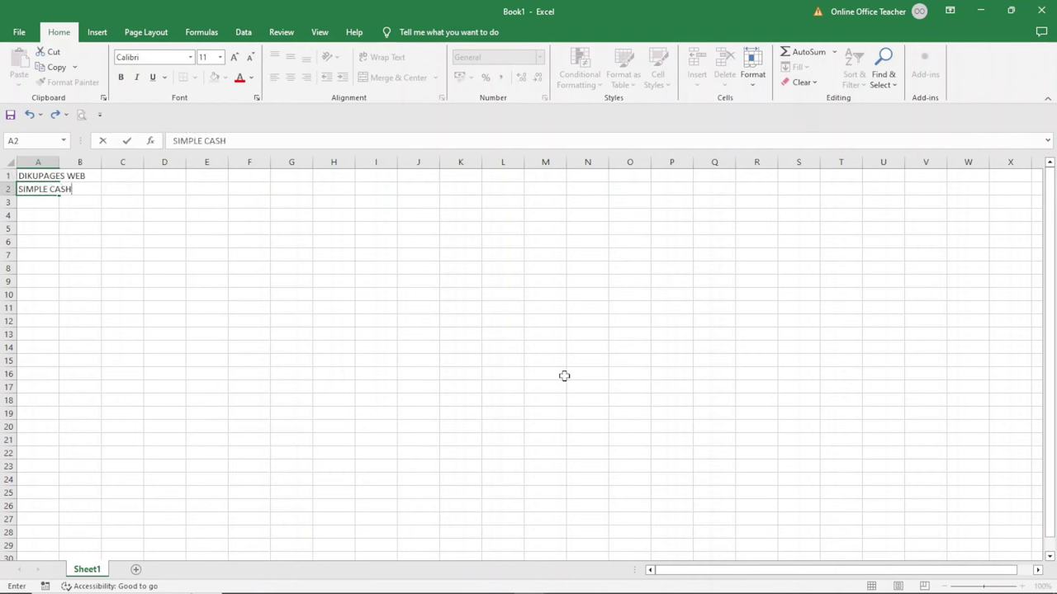
pyautogui.write(' BOOK')
pyautogui.press('Return')
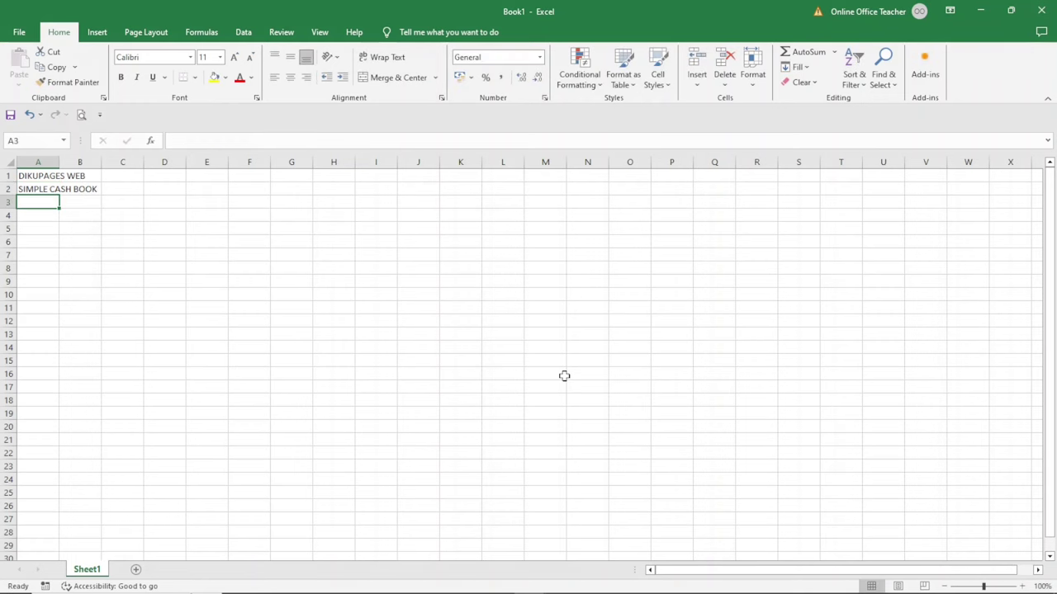
# Enter the section headings DEBIT/INWARD in A3 and CREDIT/OUTWARD in D3
pyautogui.write('DEBIT/')
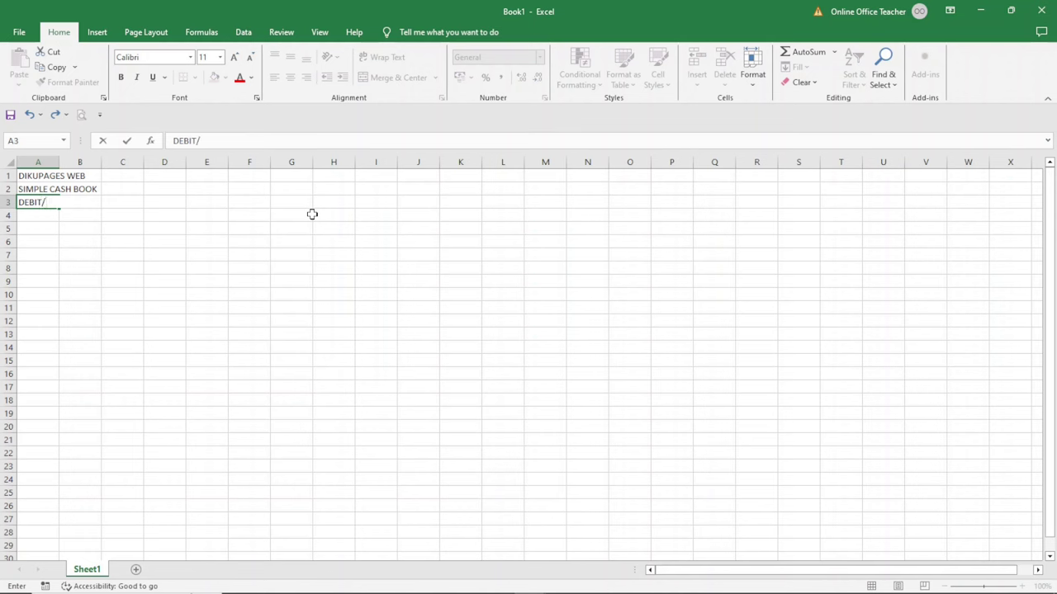
pyautogui.write('INWARD')
pyautogui.click(165, 201)
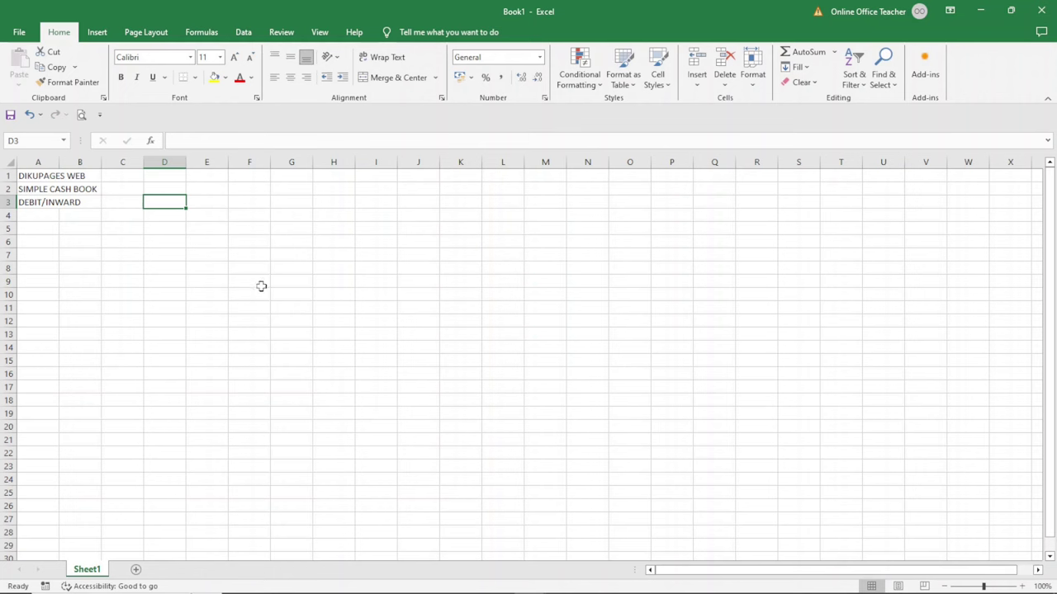
pyautogui.write('CRED')
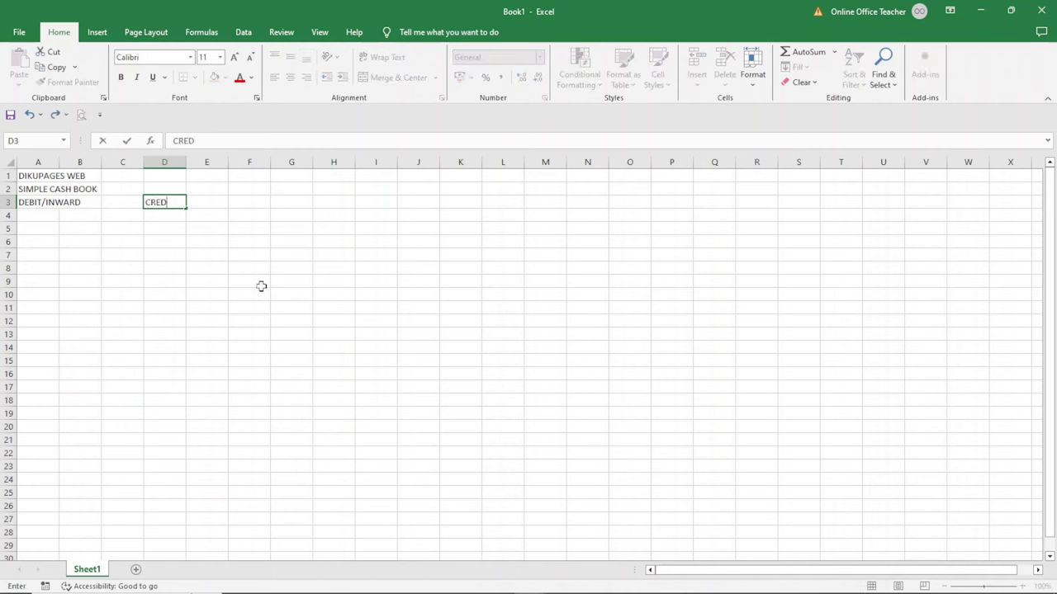
pyautogui.write('IT/OUTWARD')
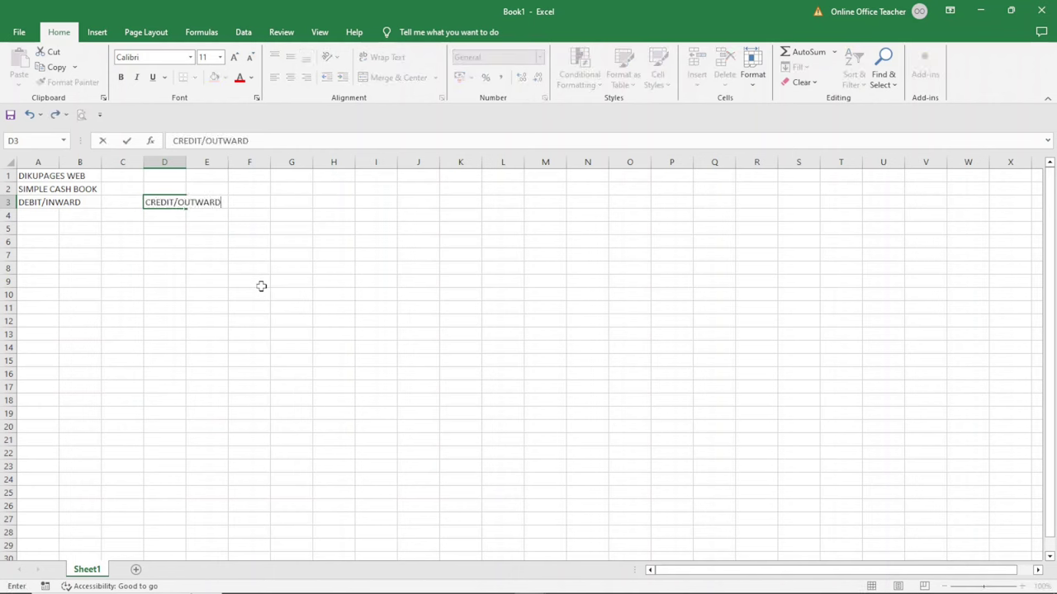
pyautogui.press('Return')
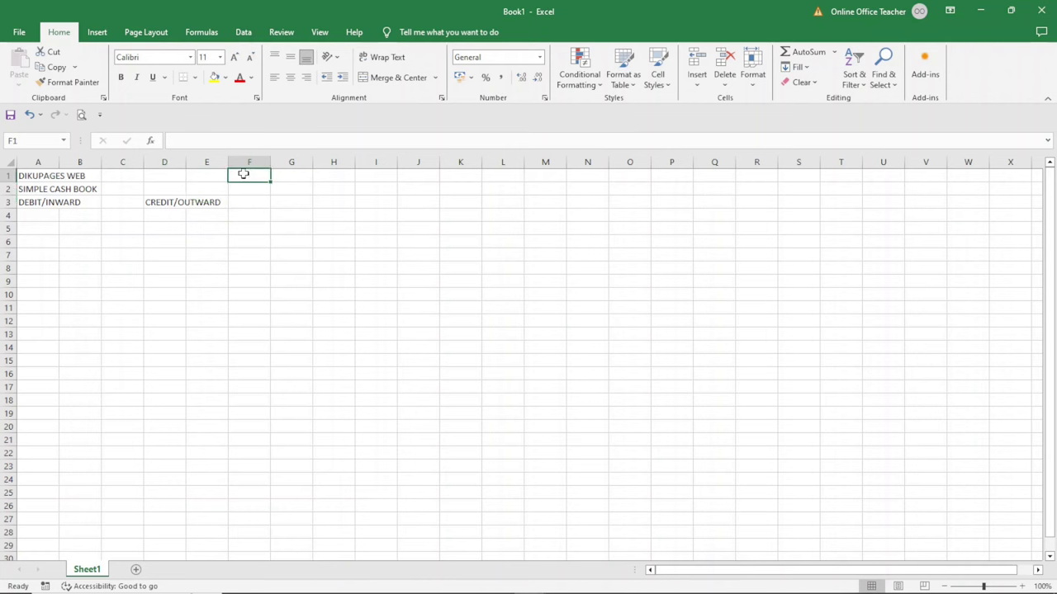
# Enter the label CASH ON HAND in cell F1
pyautogui.write('CASH')
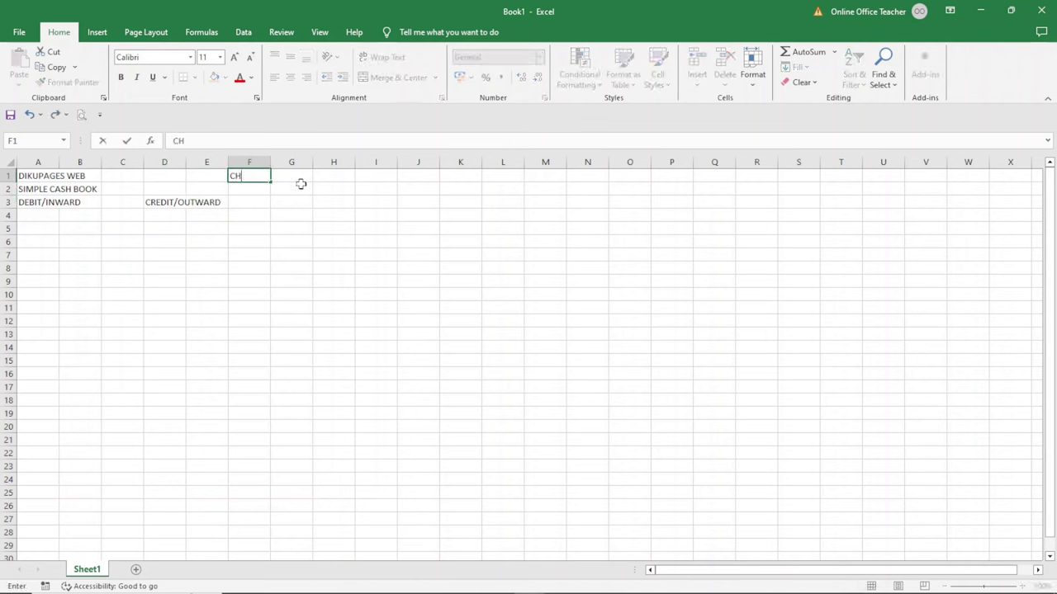
pyautogui.write(' ON HAND')
pyautogui.press('Return')
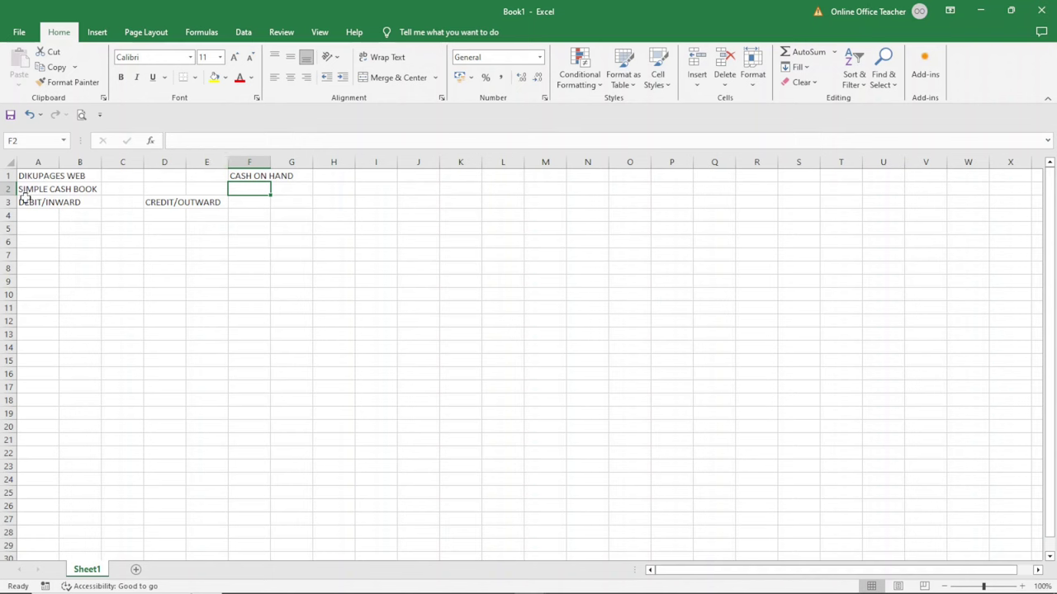
# Merge and center the two title rows, DIKUPAGES WEB across A1:E1 and SIMPLE CASH BOOK across A2:E2
pyautogui.moveTo(21, 175); pyautogui.dragTo(200, 175)
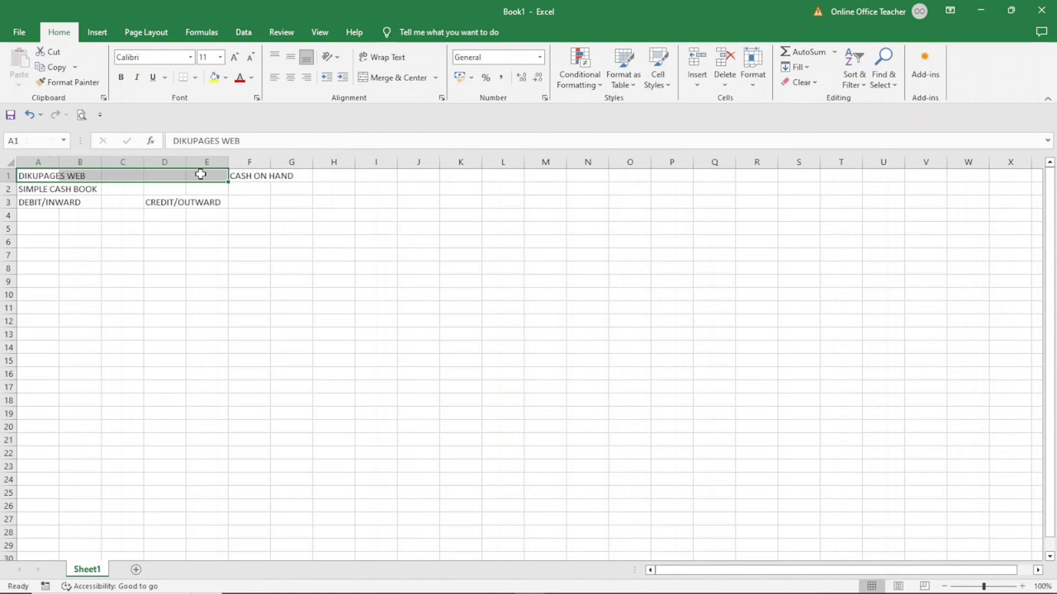
pyautogui.click(382, 78)
pyautogui.moveTo(19, 190); pyautogui.dragTo(190, 187)
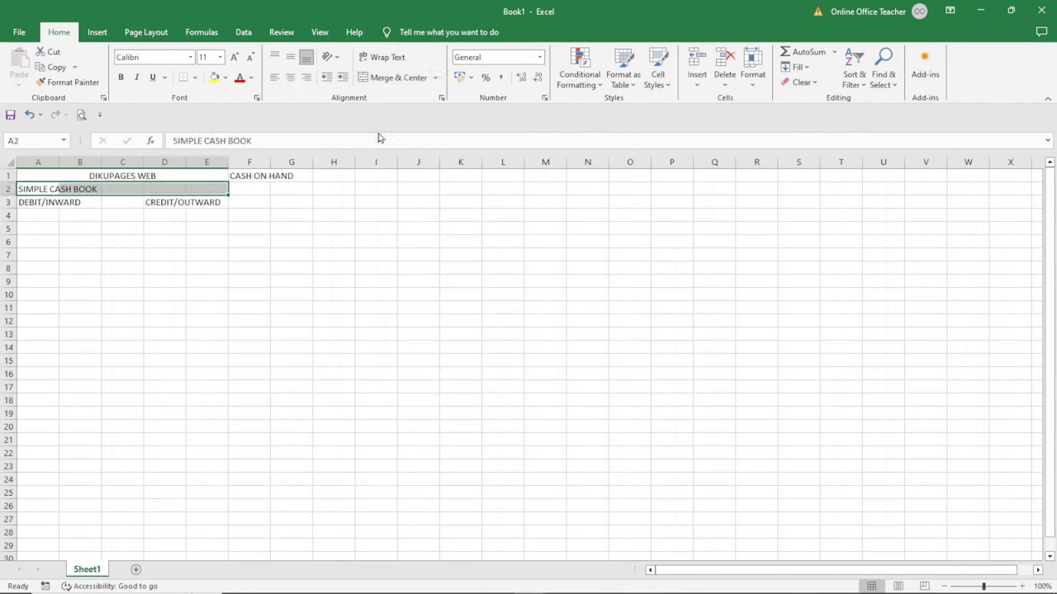
pyautogui.click(396, 77)
# Merge and center DEBIT/INWARD across A3:C3 and CREDIT/OUTWARD across D3:F3
pyautogui.moveTo(22, 202); pyautogui.dragTo(113, 200)
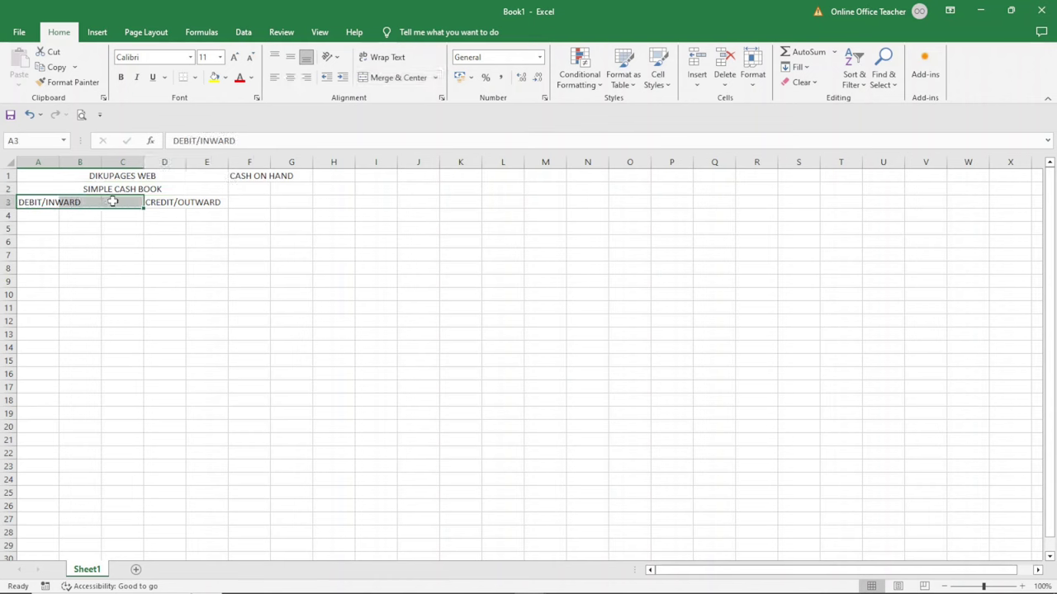
pyautogui.click(399, 78)
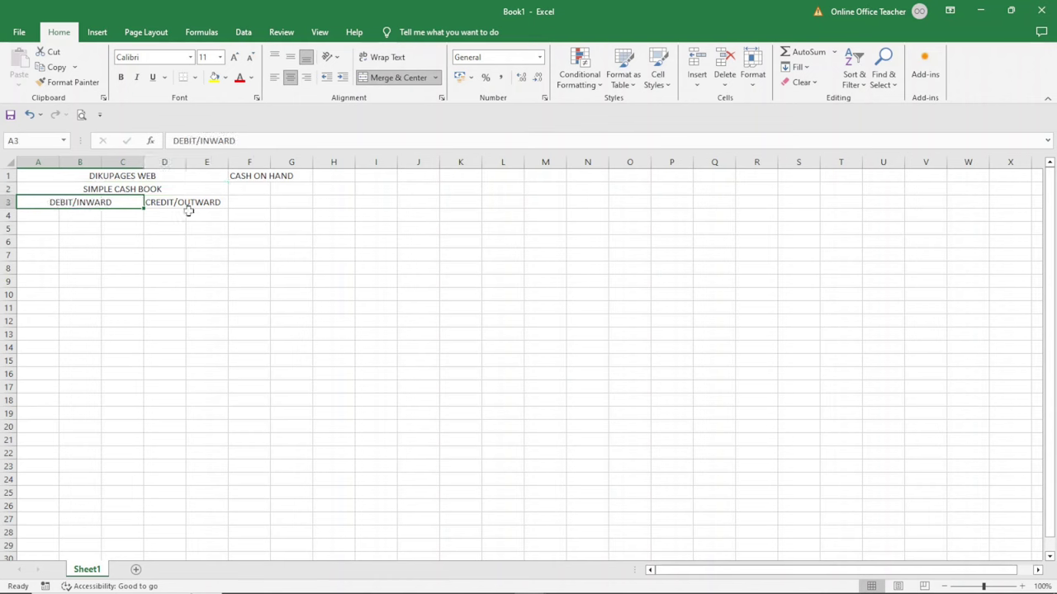
pyautogui.moveTo(159, 207); pyautogui.dragTo(259, 202)
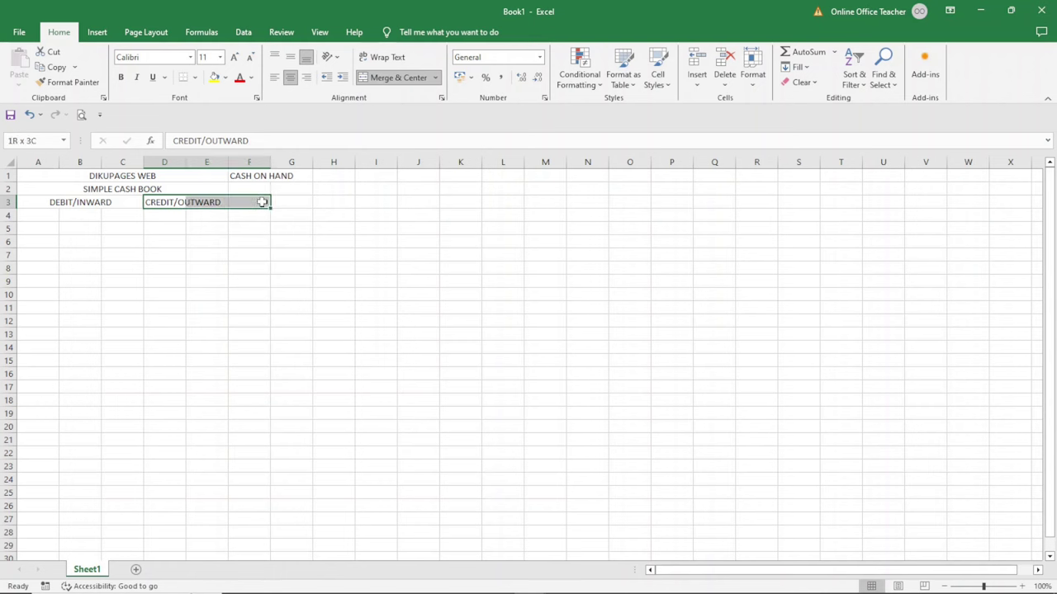
pyautogui.click(401, 78)
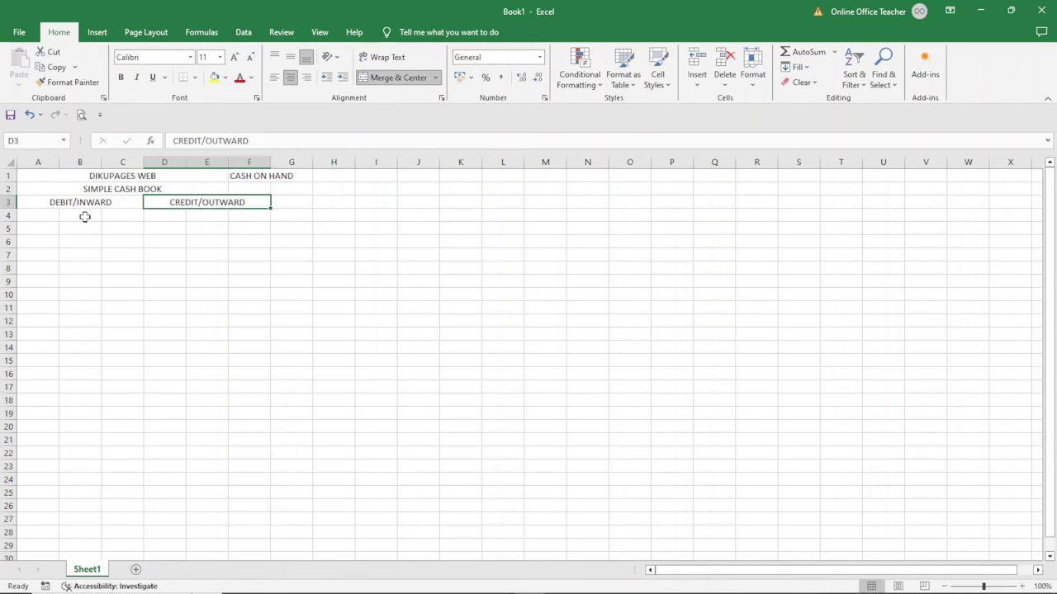
# Enter the column headings DATE, DETAILS and AMOUNT in cells A4 to C4 under DEBIT/INWARD
pyautogui.click(30, 215)
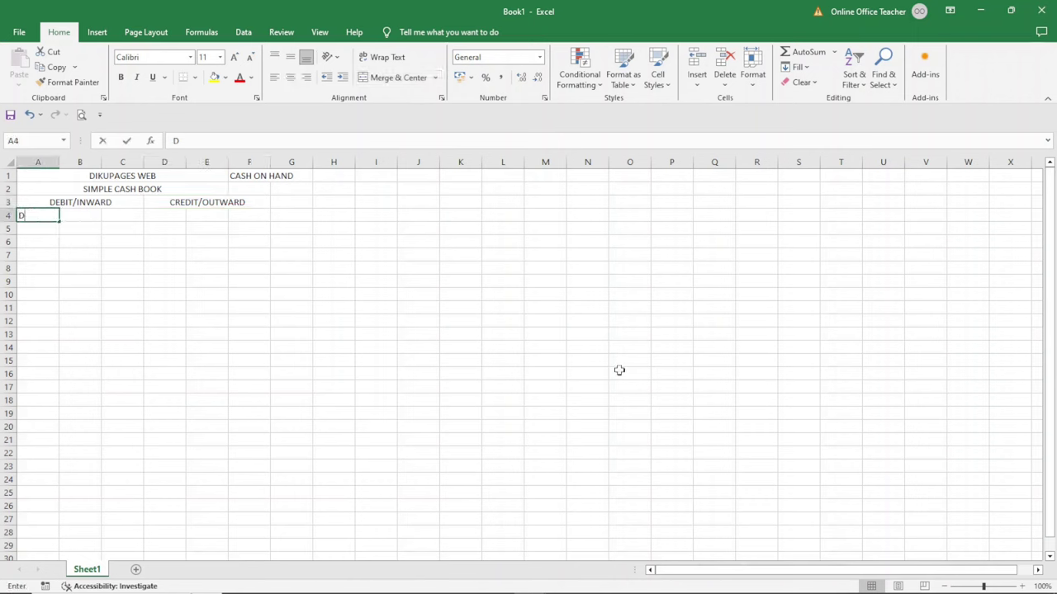
pyautogui.write('DATE')
pyautogui.press('Tab')
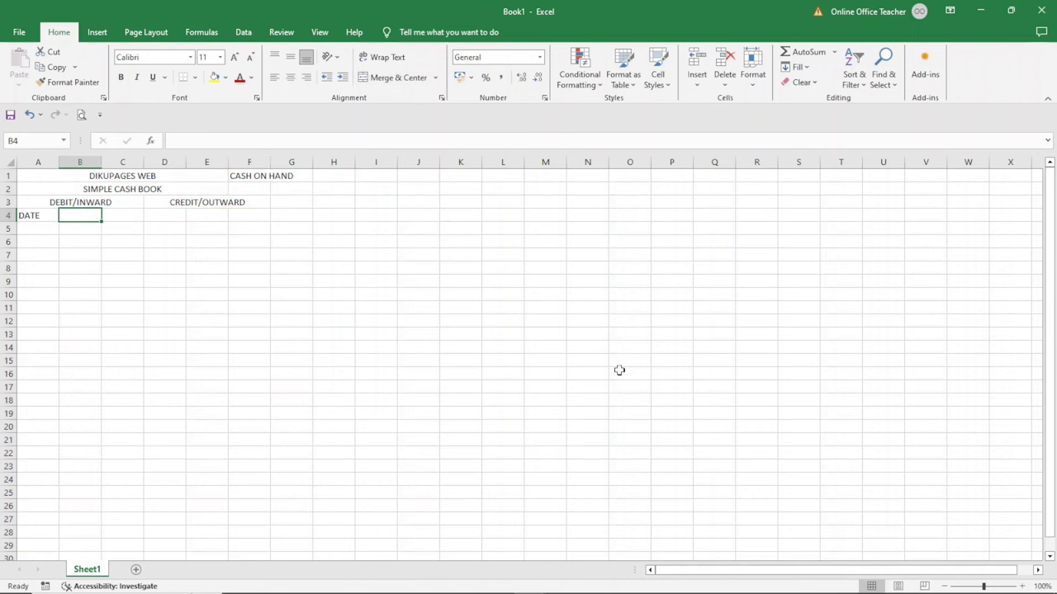
pyautogui.write('PAR')
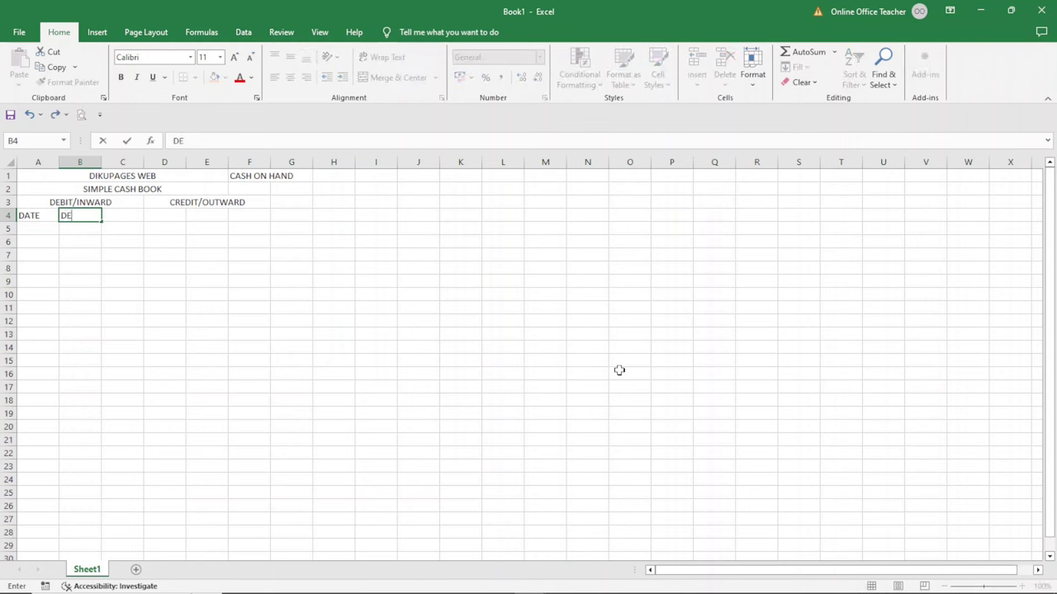
pyautogui.press('BackSpace')
pyautogui.write('TAILS')
pyautogui.press('Tab')
pyautogui.write('AMOUN')
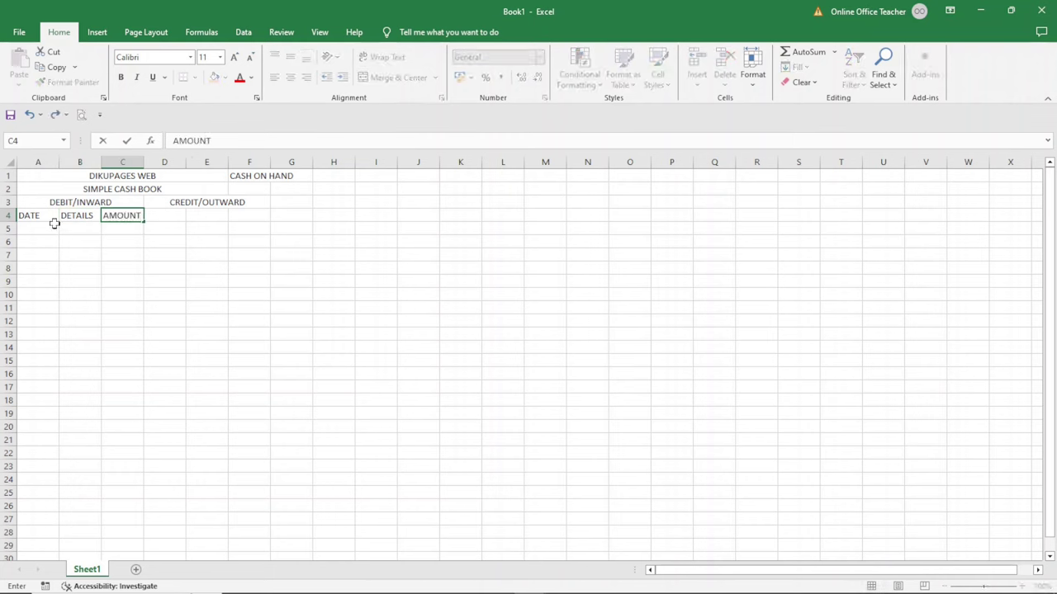
pyautogui.write('T')
# Copy the headings DATE, DETAILS and AMOUNT from A4:C4 to D4:F4 under CREDIT/OUTWARD
pyautogui.moveTo(29, 214); pyautogui.dragTo(112, 213)
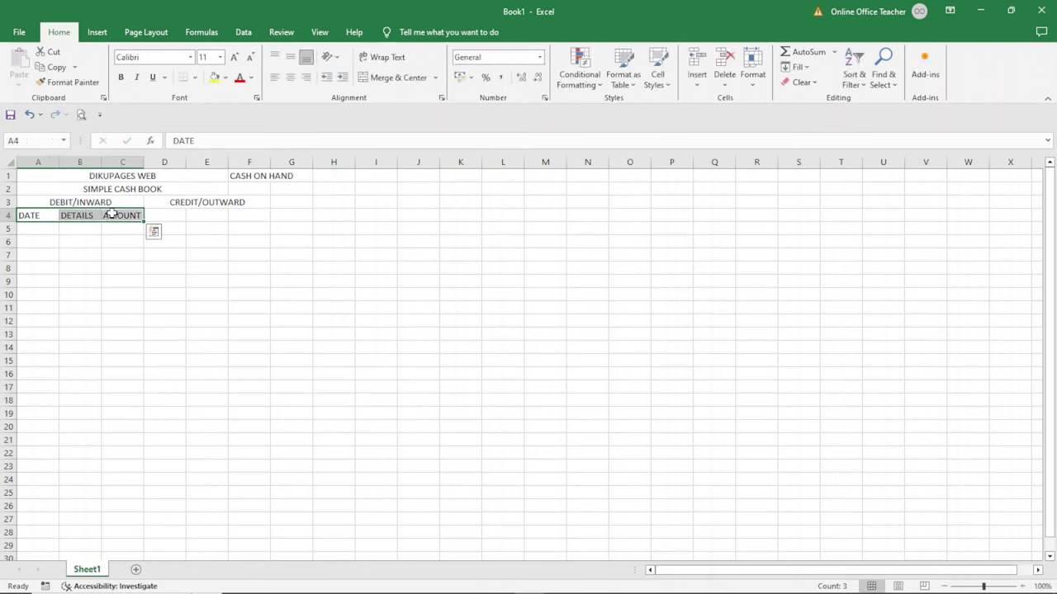
pyautogui.hotkey('ctrl', 'c')
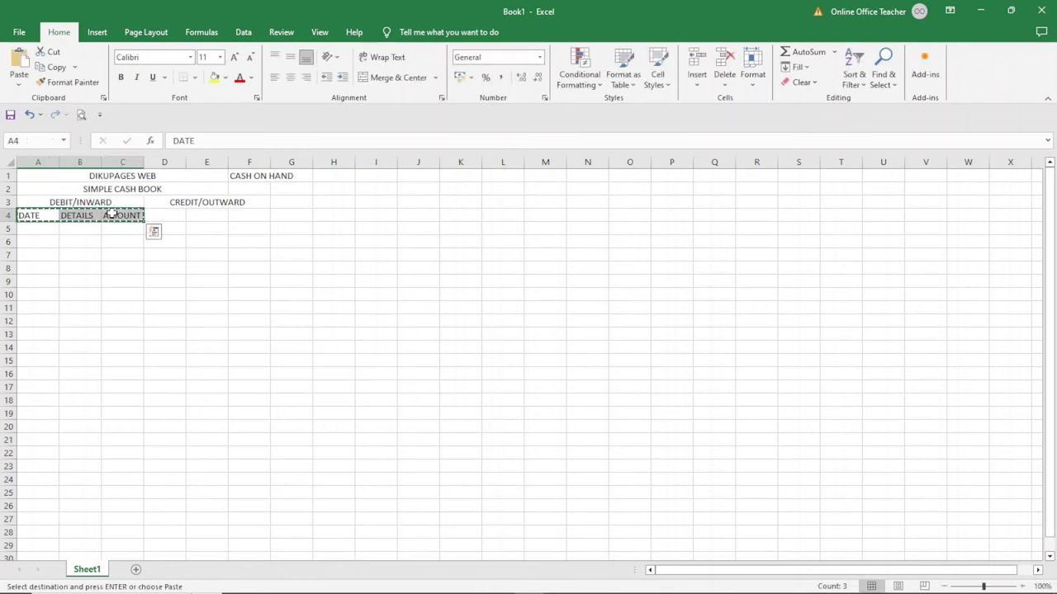
pyautogui.click(169, 215)
pyautogui.hotkey('ctrl', 'v')
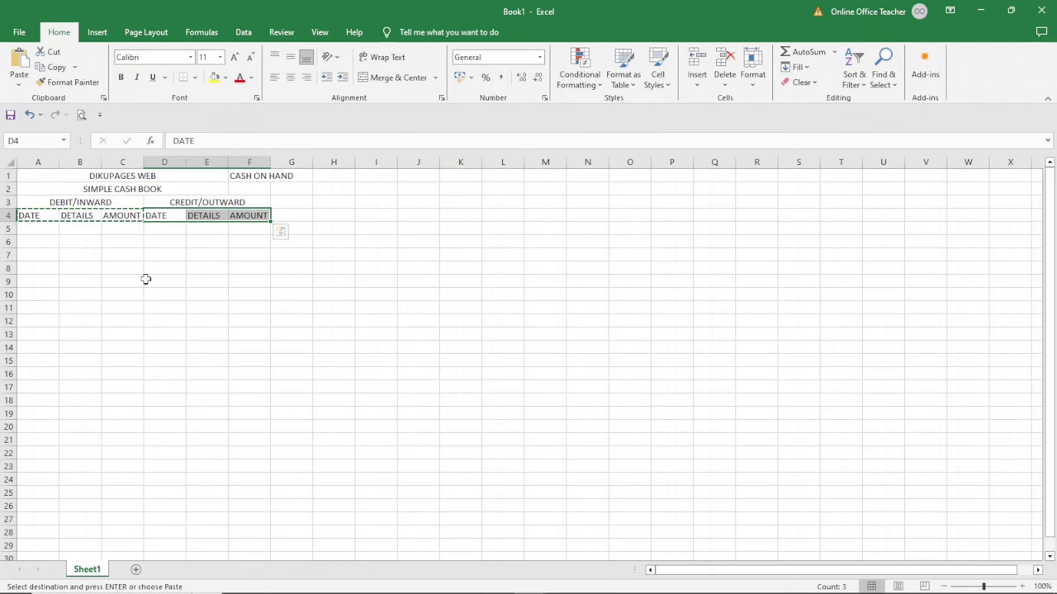
pyautogui.press('Escape')
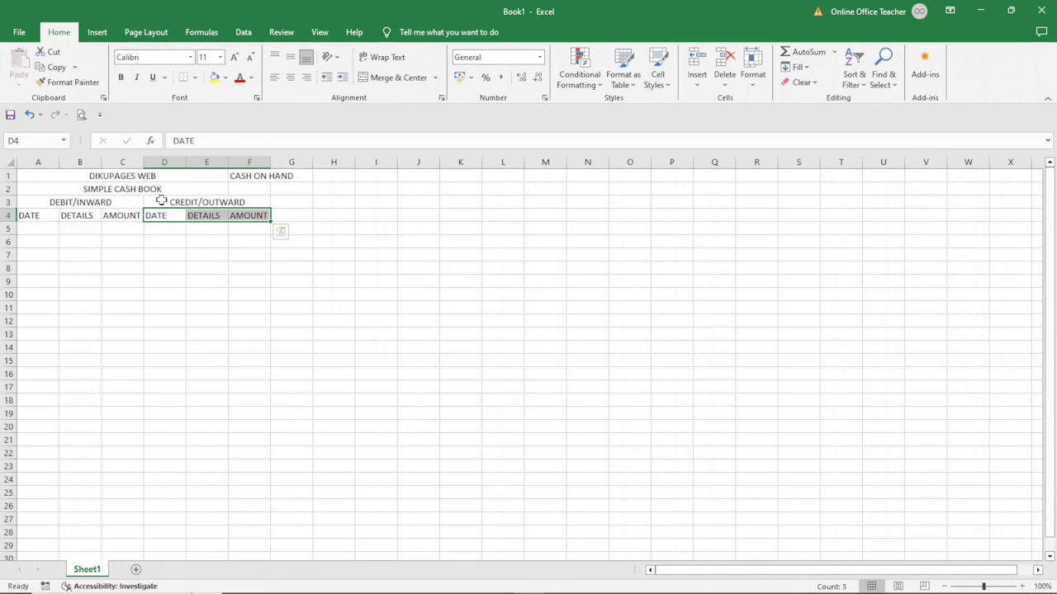
# AutoFit column F to the CASH ON HAND label and check its exact column width
pyautogui.doubleClick(269, 160)
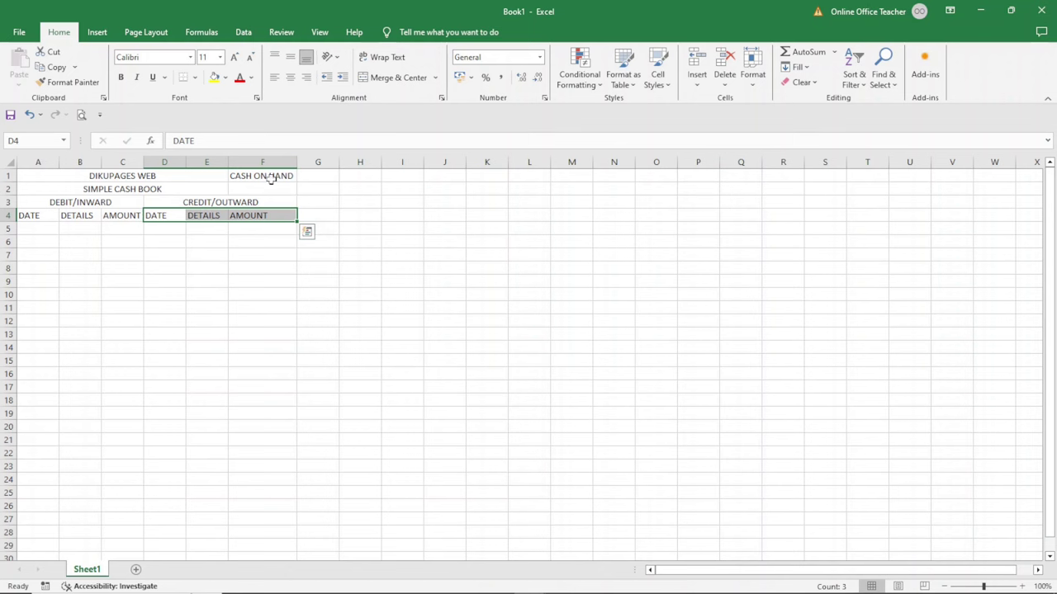
pyautogui.click(253, 240)
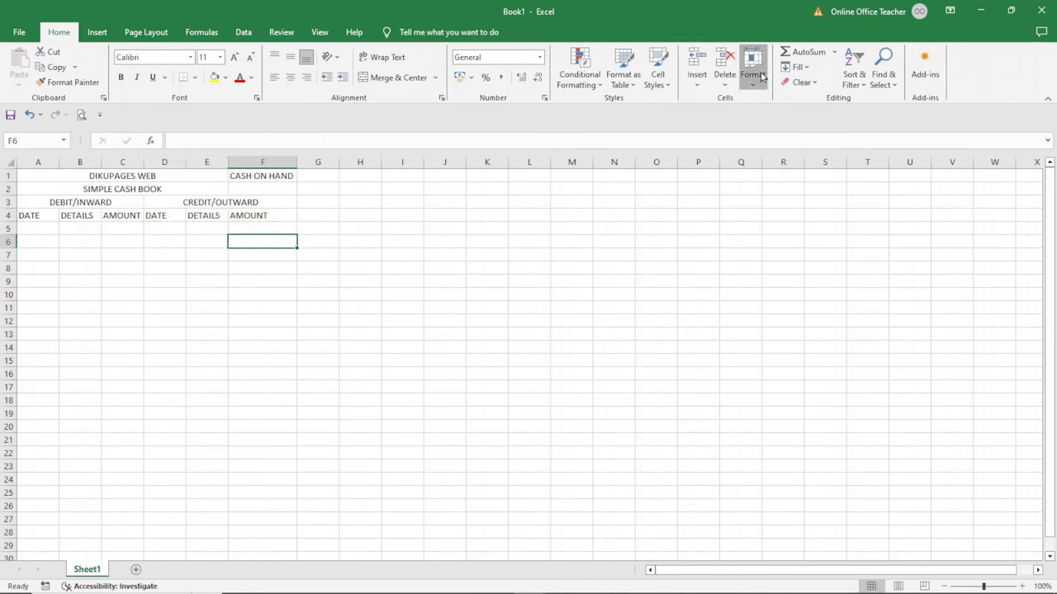
pyautogui.click(753, 74)
pyautogui.click(786, 151)
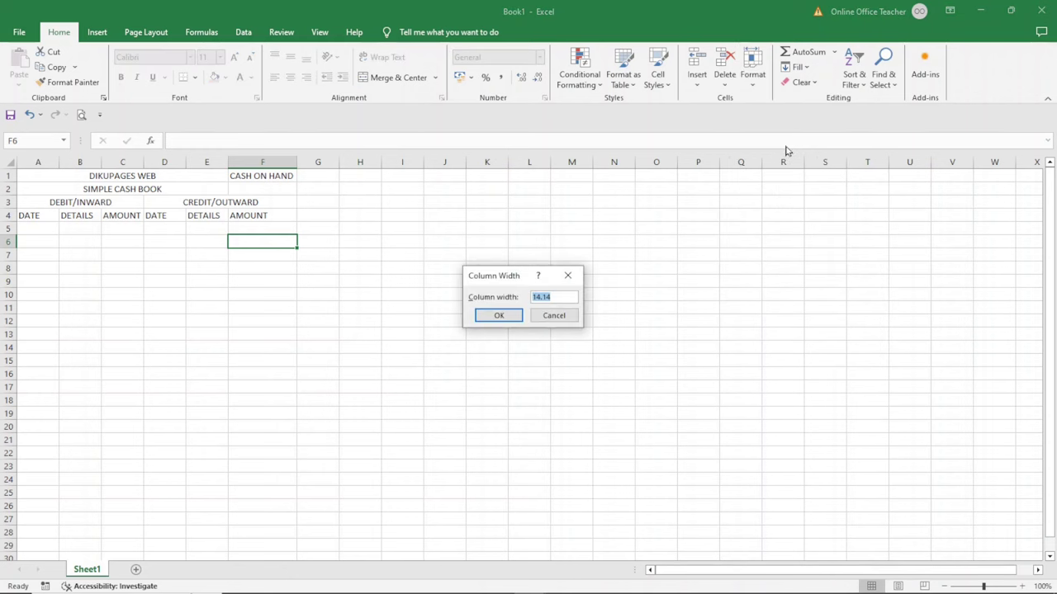
pyautogui.click(553, 321)
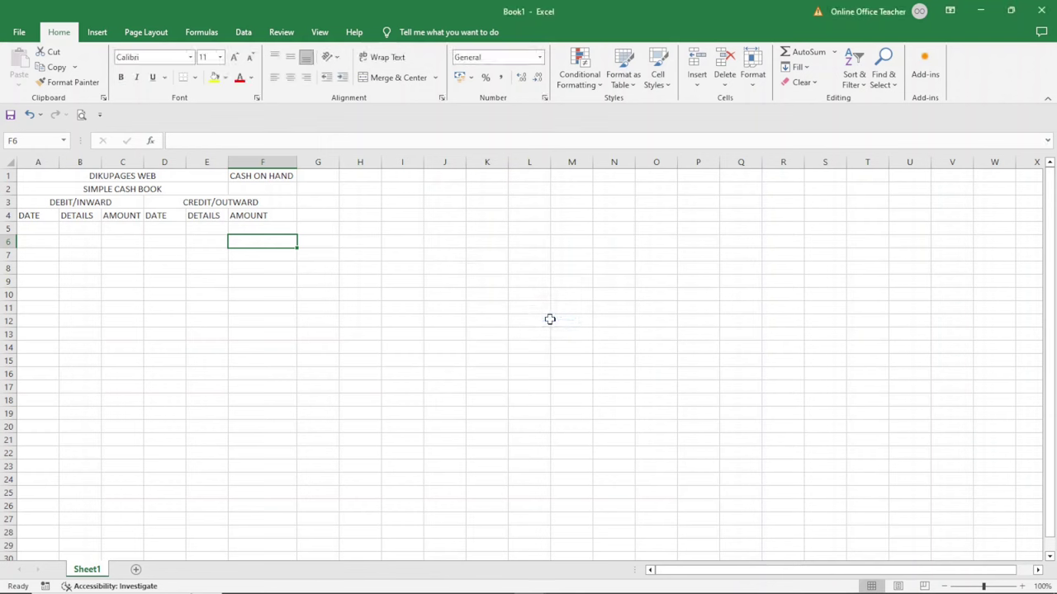
# Set the width of the debit AMOUNT column C to 14.14, matching column F
pyautogui.click(120, 230)
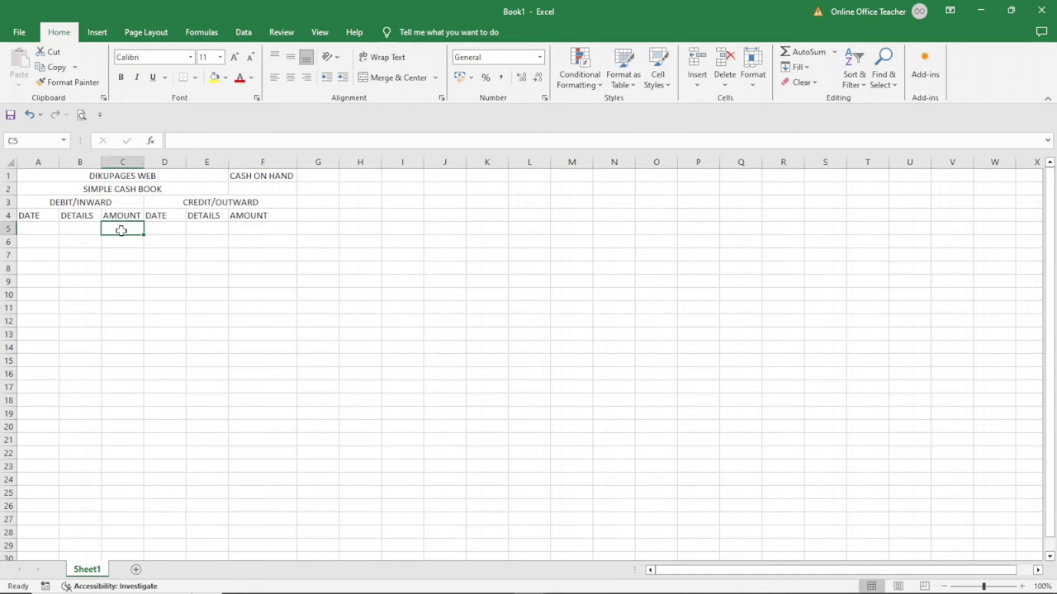
pyautogui.click(752, 76)
pyautogui.click(790, 148)
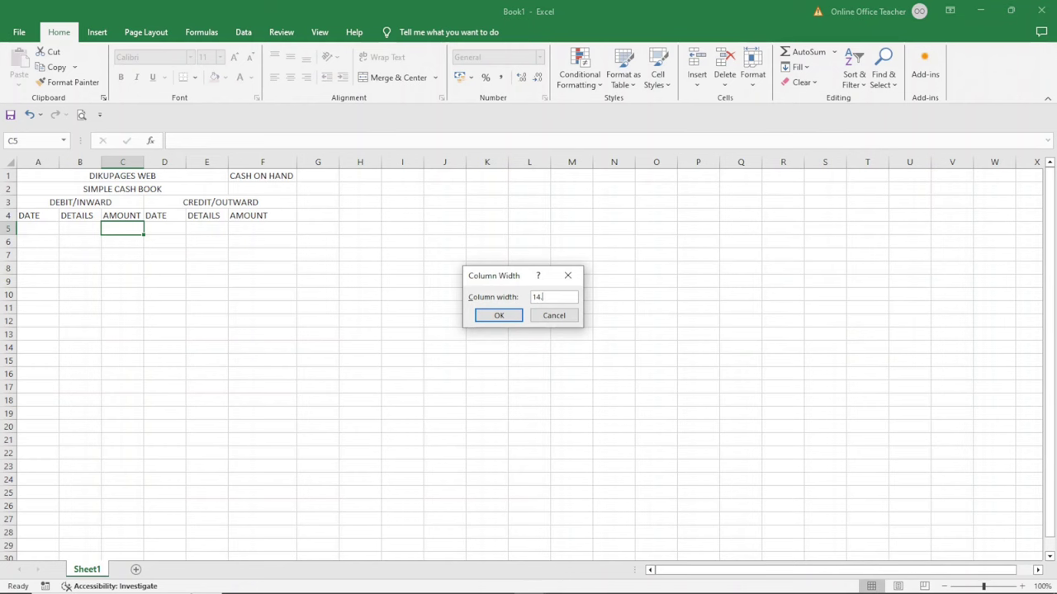
pyautogui.click(488, 316)
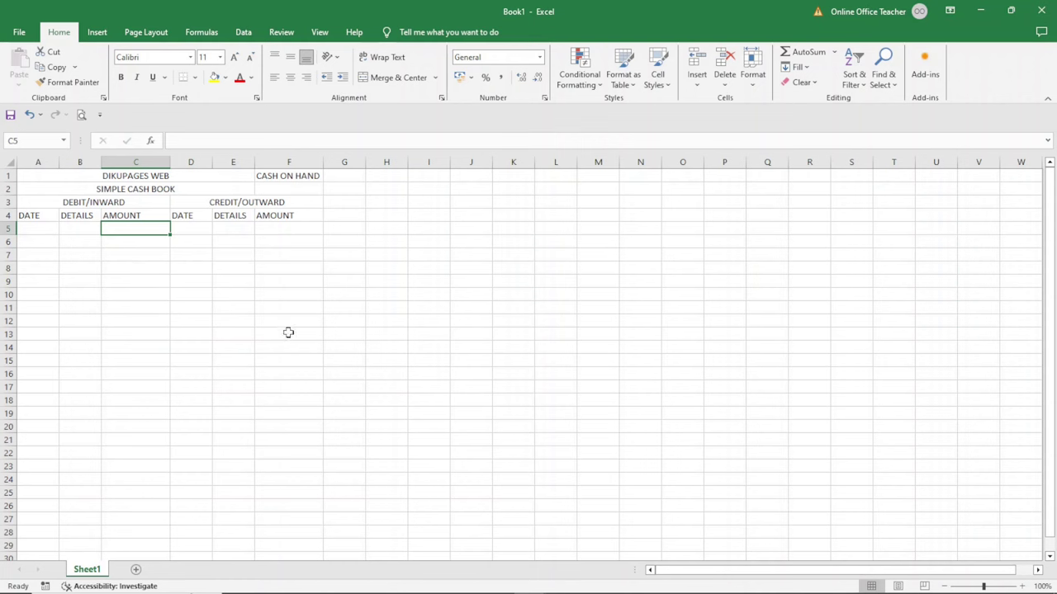
# Widen the debit DATE column A slightly freehand, and set its width to 10
pyautogui.moveTo(59, 162); pyautogui.dragTo(70, 165)
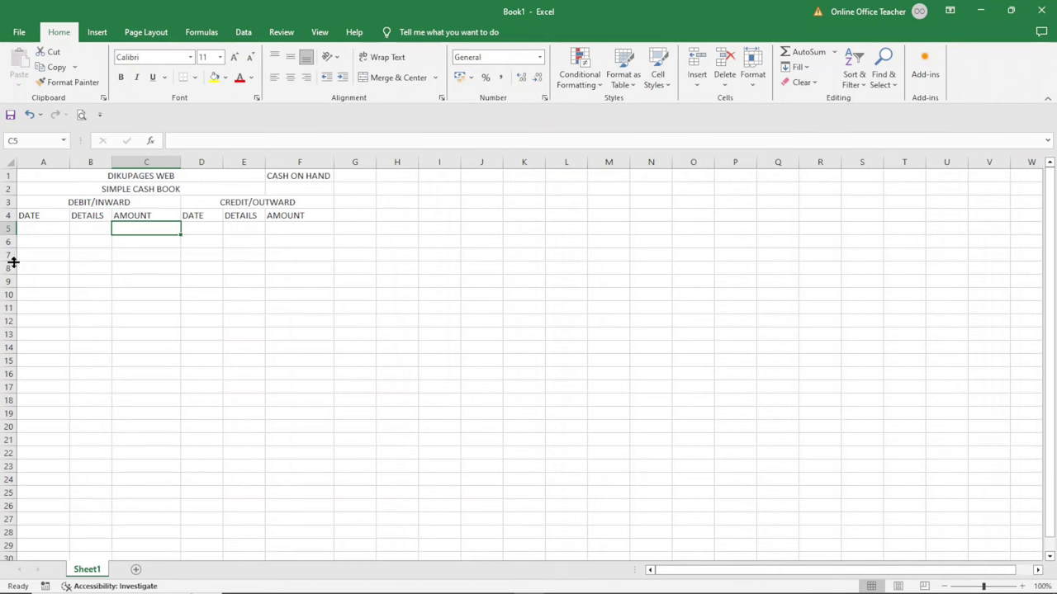
pyautogui.click(31, 227)
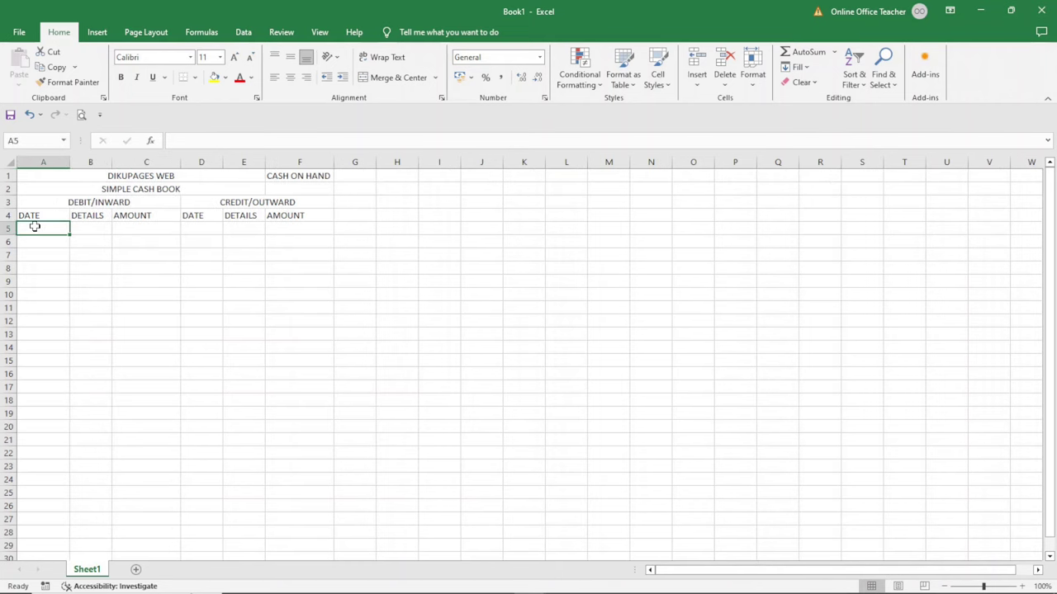
pyautogui.click(753, 72)
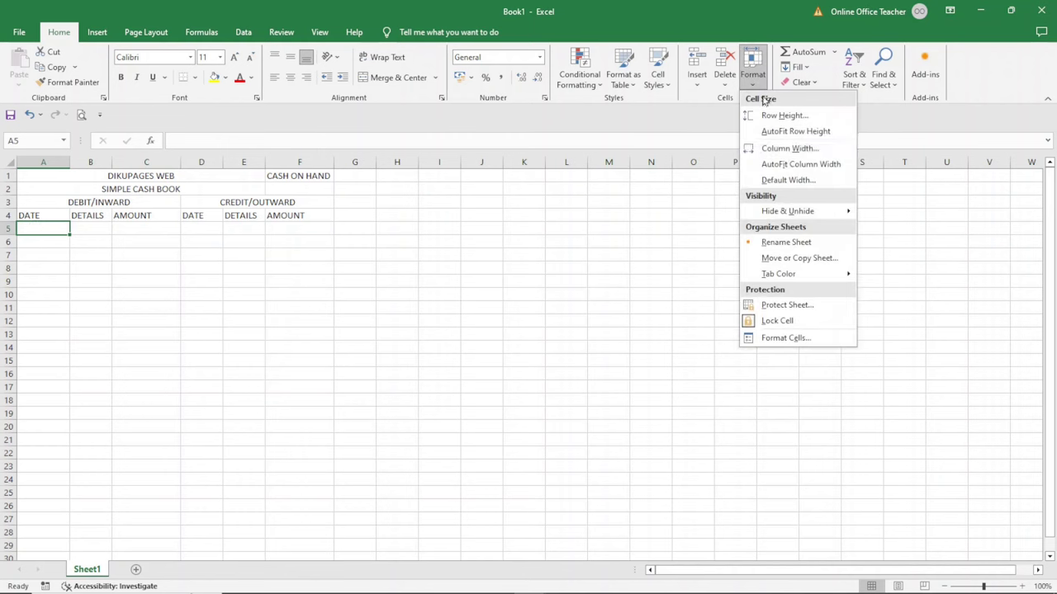
pyautogui.click(781, 146)
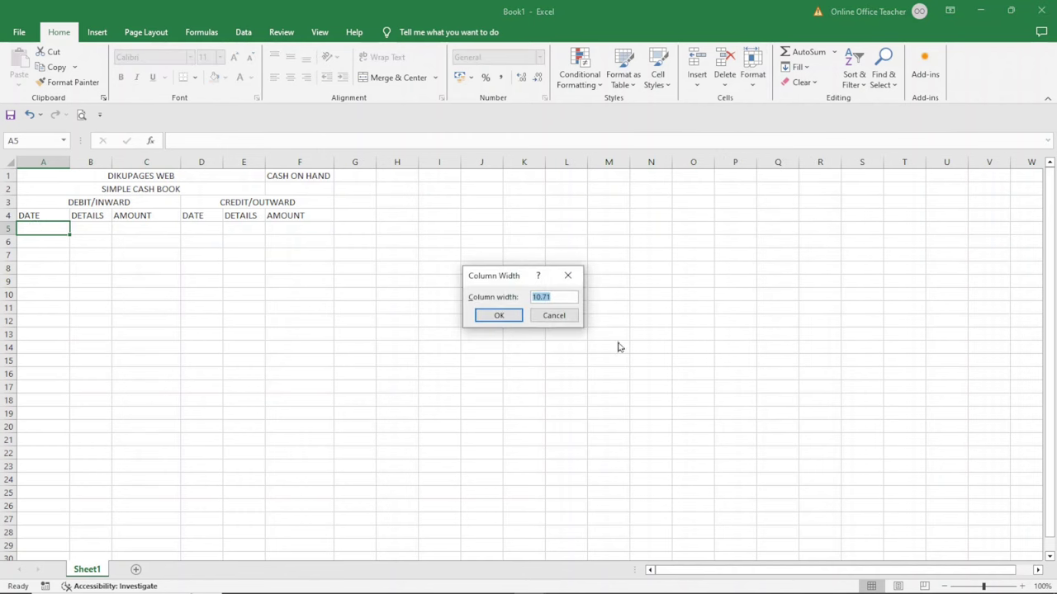
pyautogui.write('10')
pyautogui.press('Return')
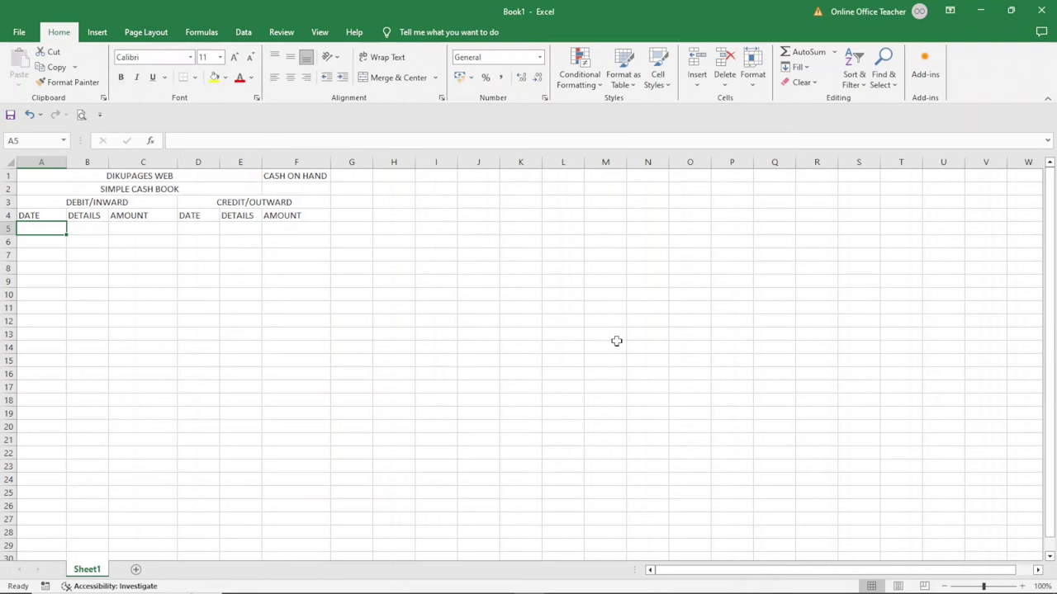
# Set the width of the debit DATE column A to 10.71
pyautogui.click(752, 73)
pyautogui.click(770, 148)
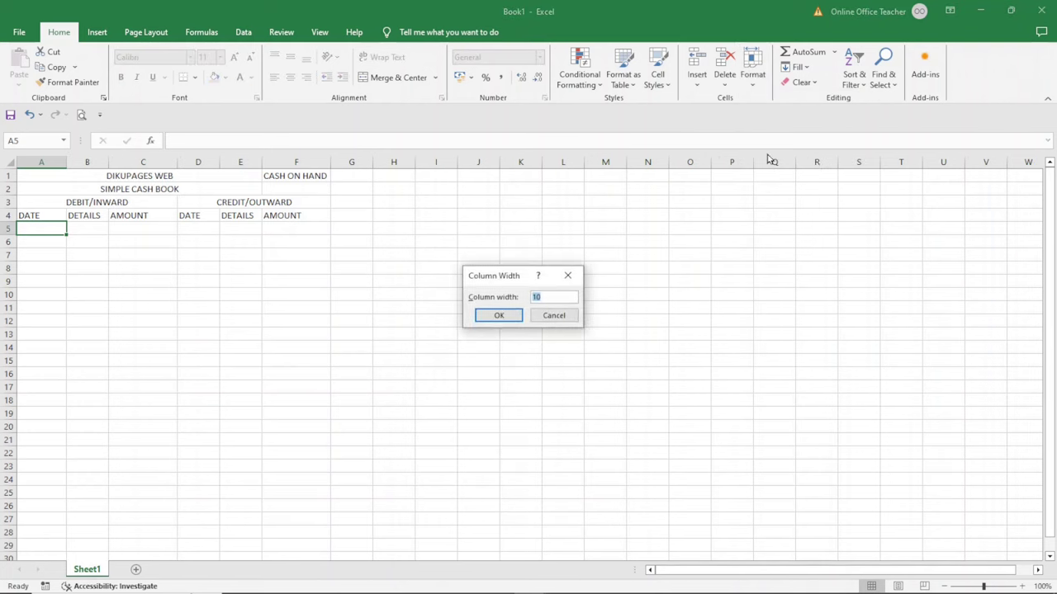
pyautogui.write('10')
pyautogui.press('Return')
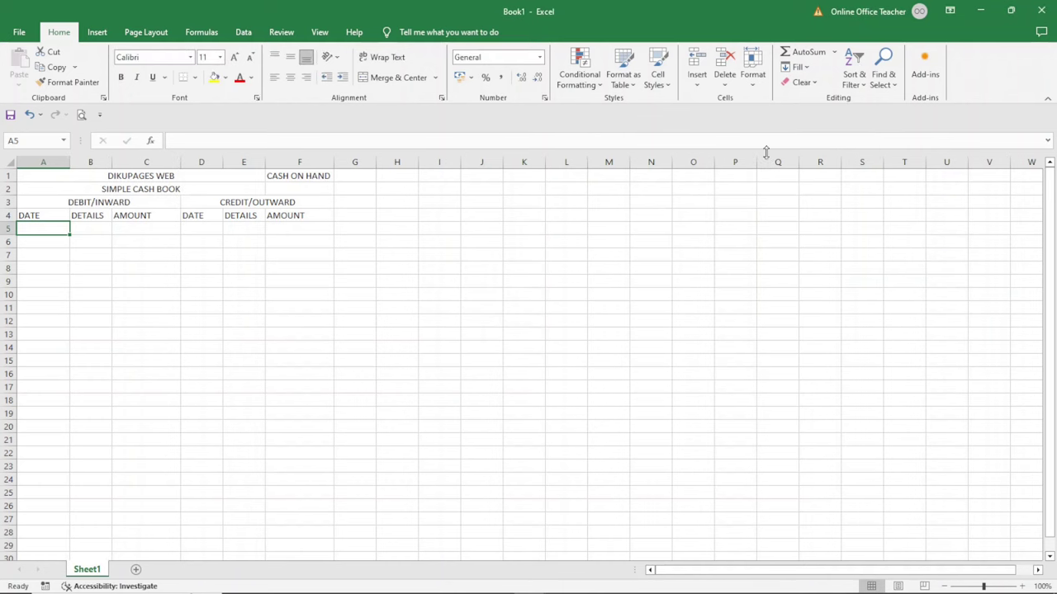
# Set the credit DATE column D to the same width as column A, and widen both DETAILS columns, B and E, equally
pyautogui.click(198, 229)
pyautogui.click(752, 76)
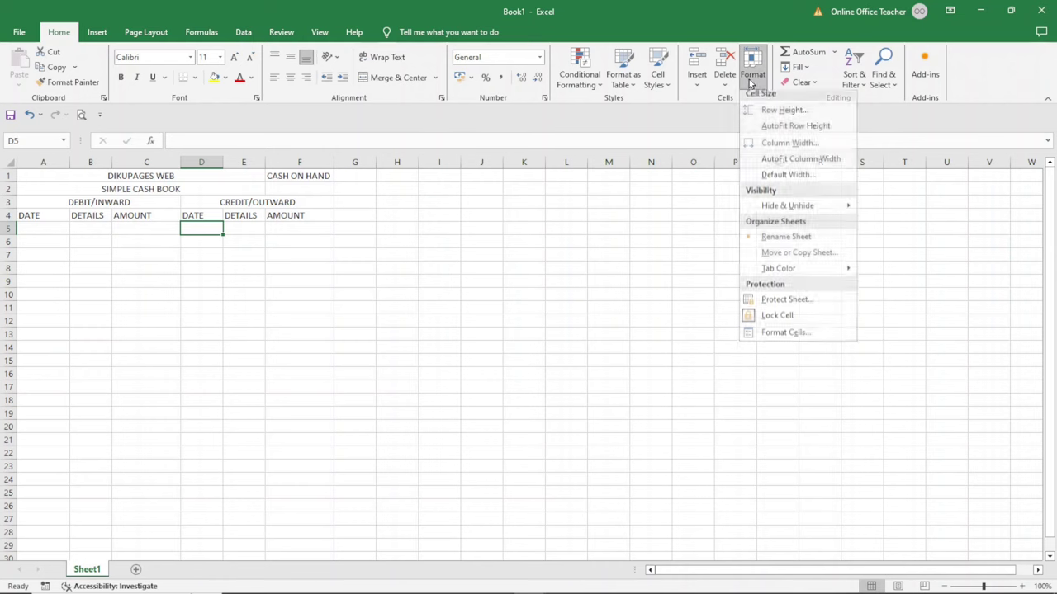
pyautogui.click(791, 145)
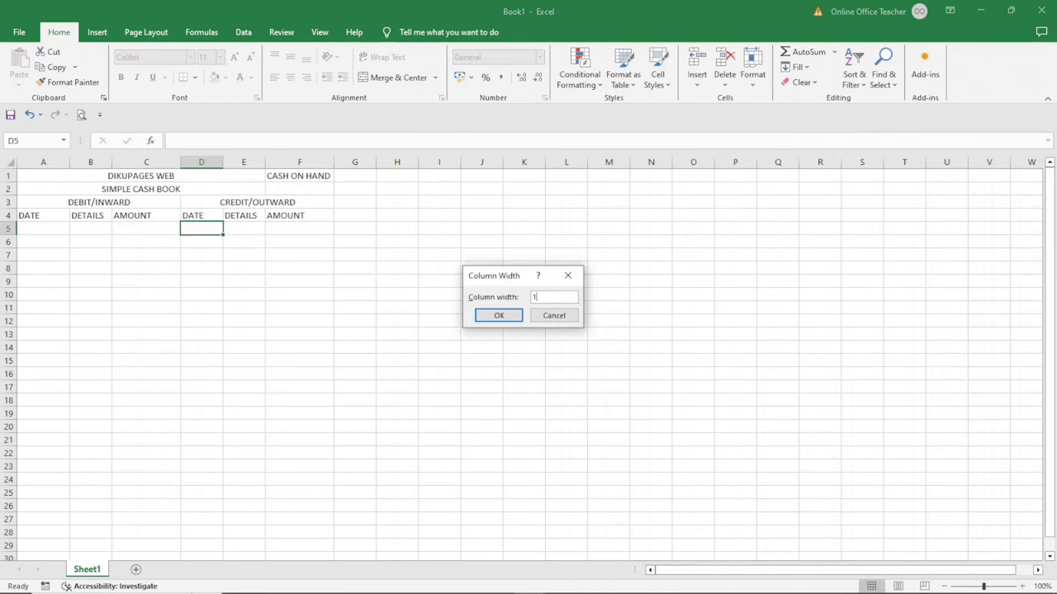
pyautogui.press('Return')
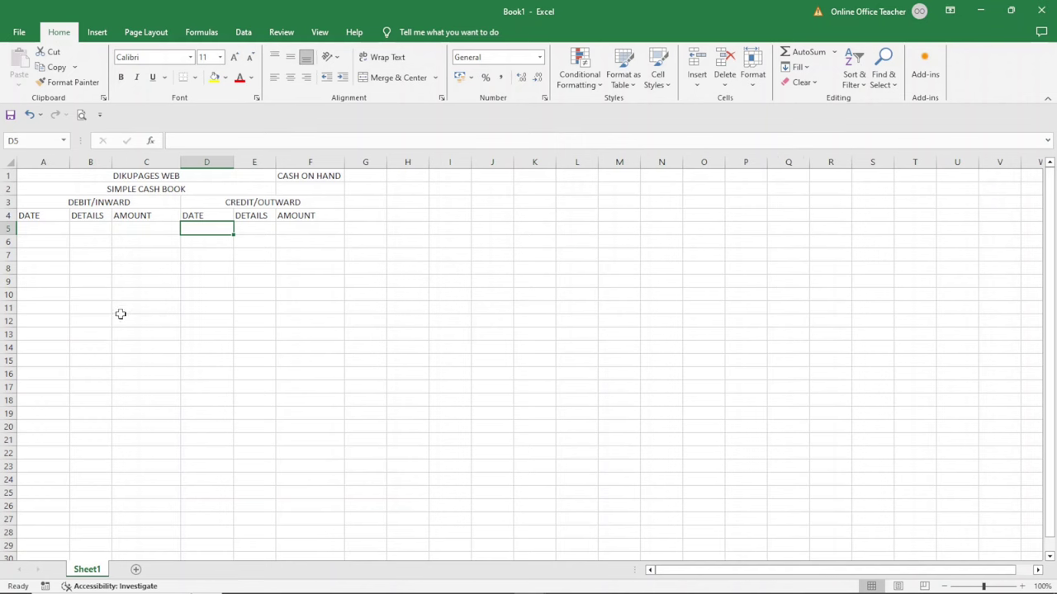
pyautogui.moveTo(112, 162); pyautogui.dragTo(180, 167)
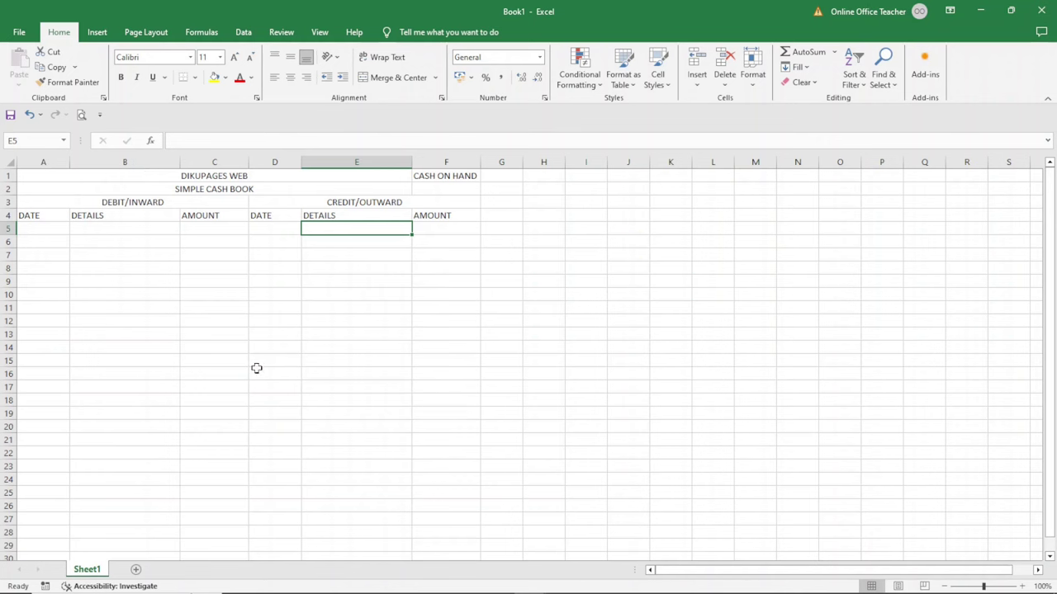
# Apply thin inside borders and a thicker outline border to the cash book range A1:F20
pyautogui.moveTo(57, 180); pyautogui.dragTo(331, 427)
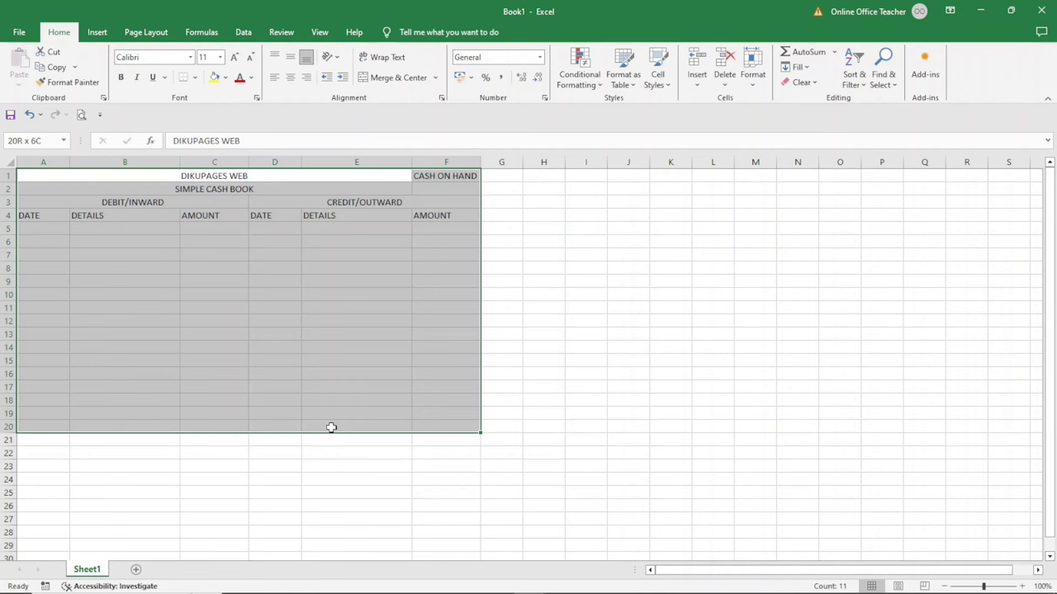
pyautogui.moveTo(331, 428); pyautogui.dragTo(331, 428)
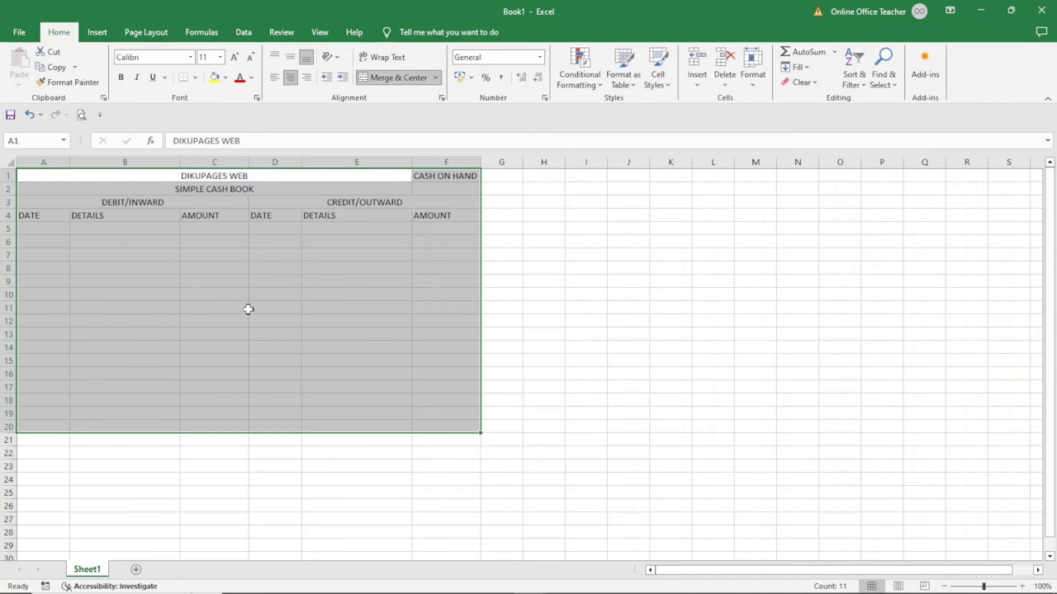
pyautogui.rightClick(270, 295)
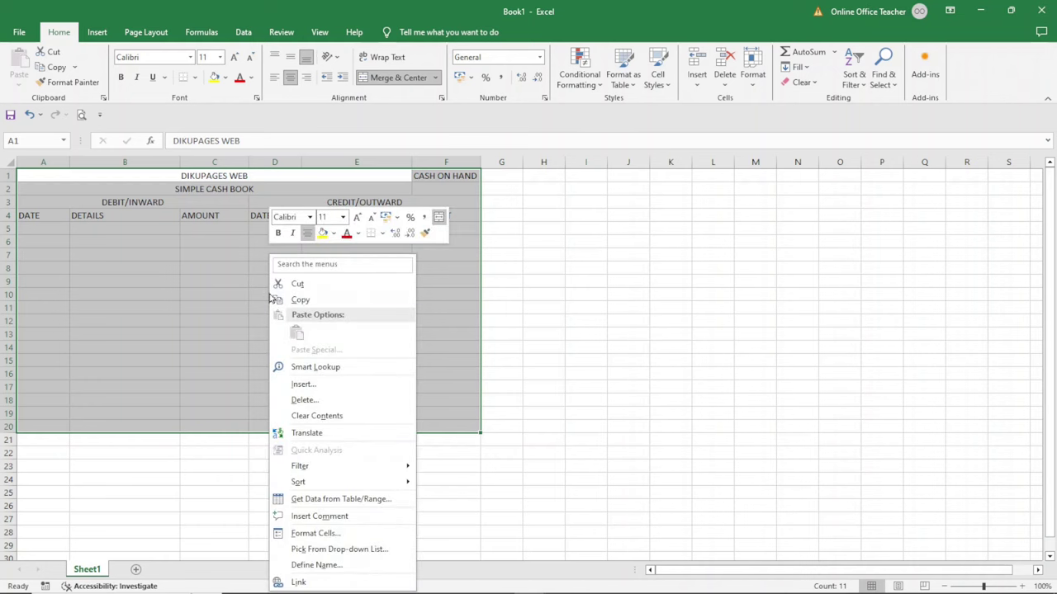
pyautogui.press('Escape')
pyautogui.click(292, 304)
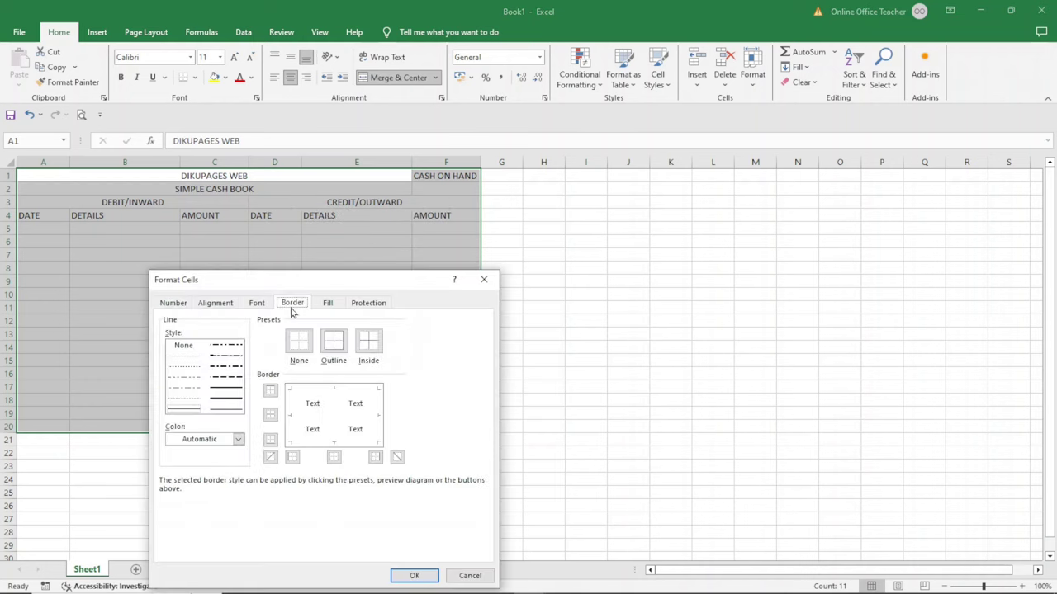
pyautogui.click(332, 347)
pyautogui.click(370, 344)
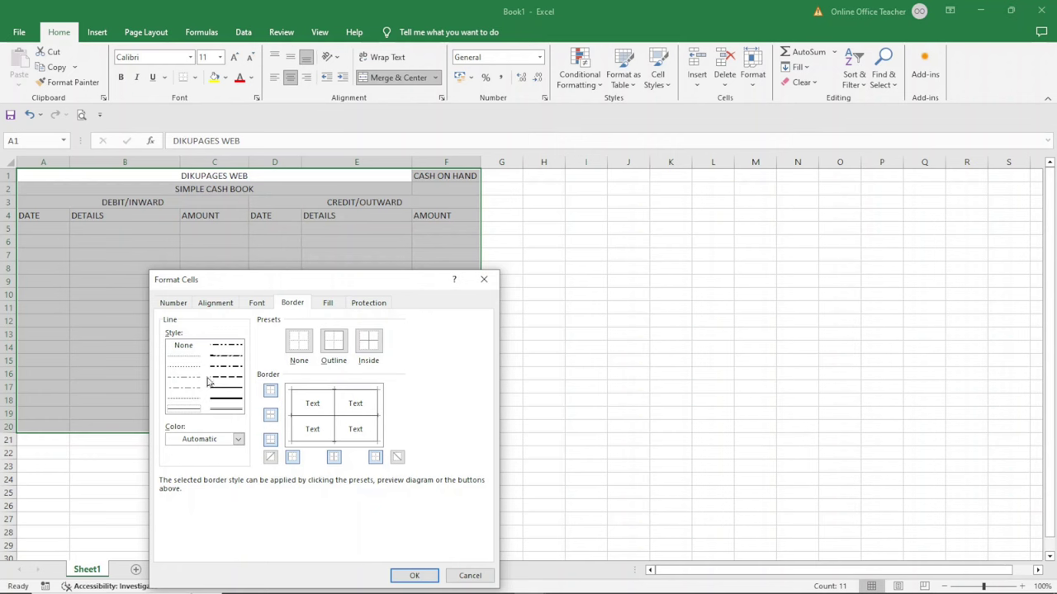
pyautogui.click(229, 409)
pyautogui.click(225, 388)
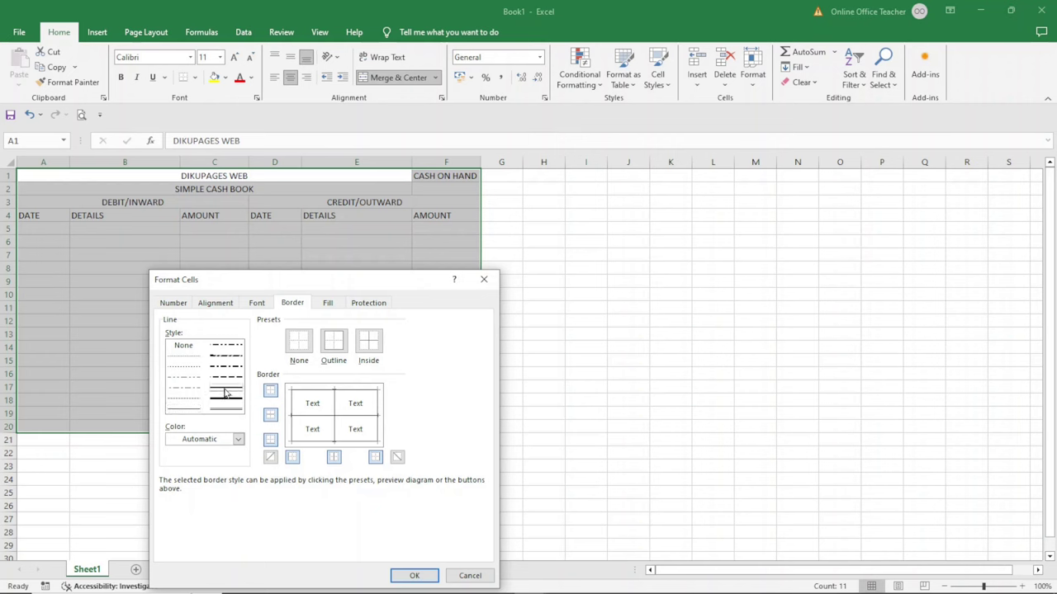
pyautogui.click(334, 344)
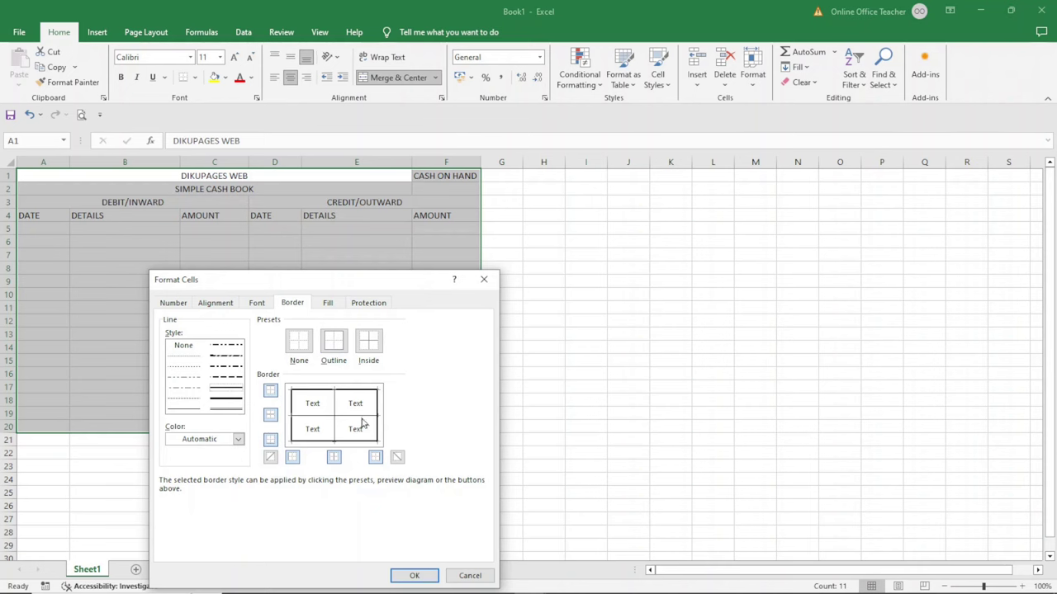
pyautogui.click(416, 577)
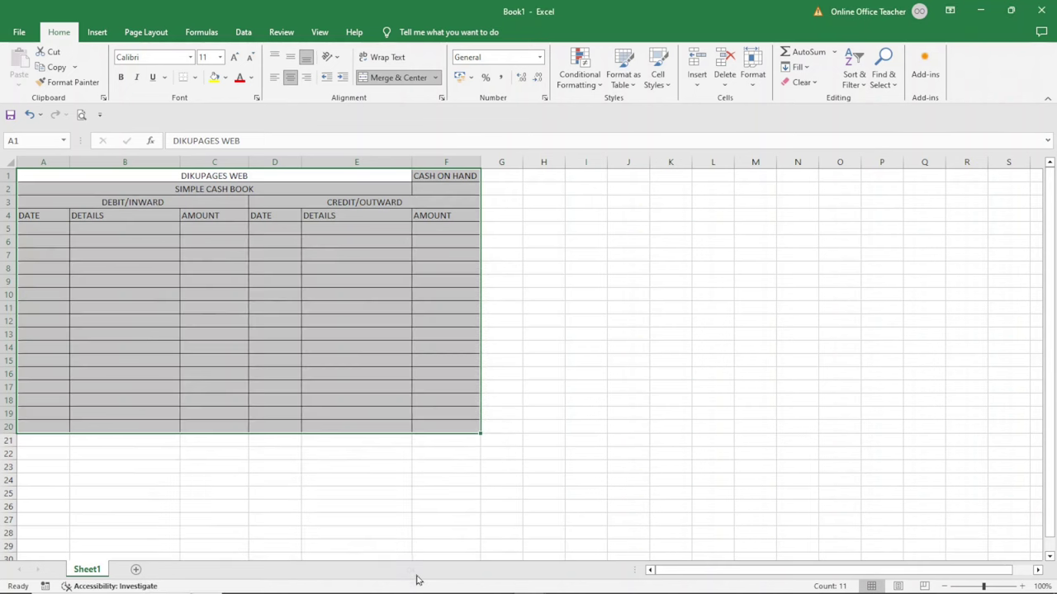
pyautogui.click(555, 415)
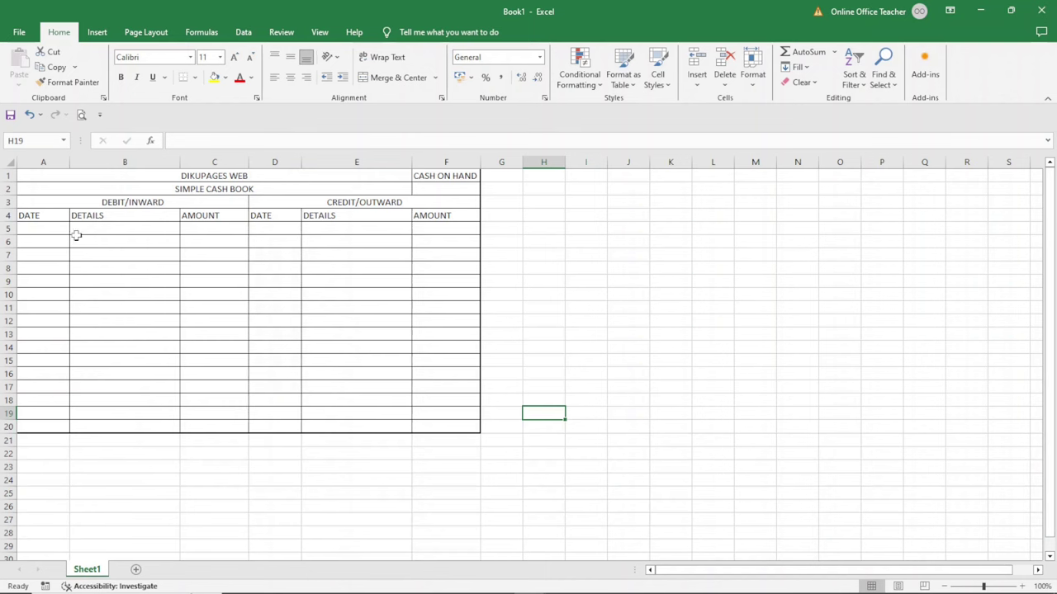
# Center the column headings in A4:F4 horizontally
pyautogui.moveTo(24, 214); pyautogui.dragTo(423, 217)
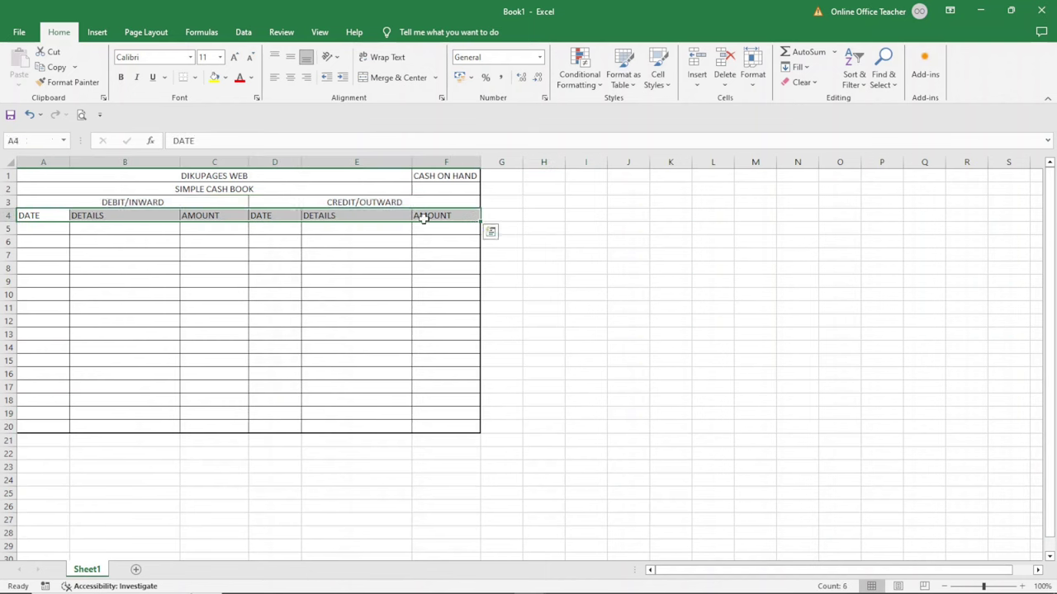
pyautogui.click(290, 78)
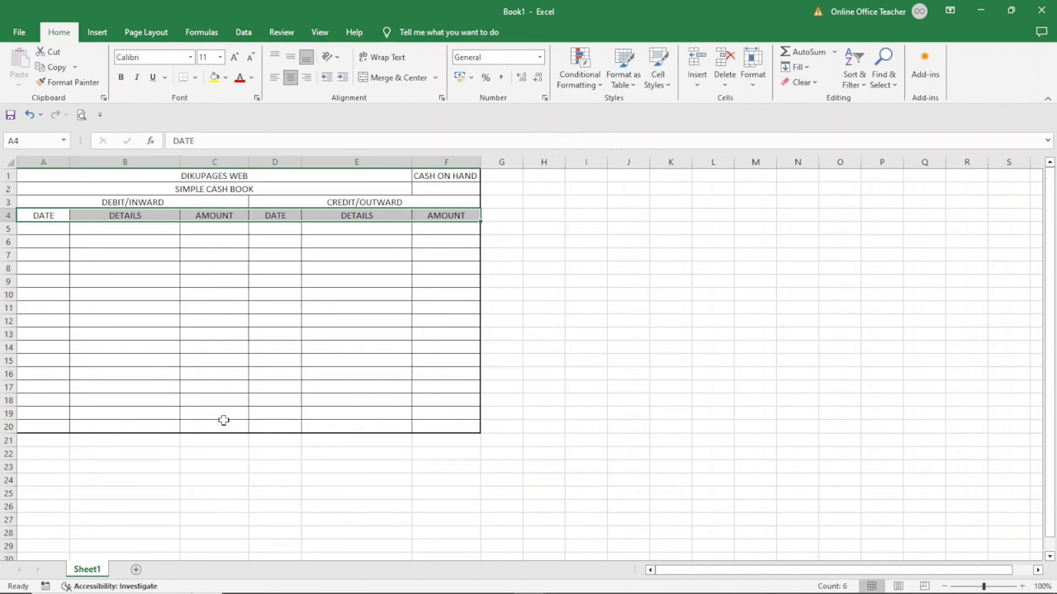
# Enter 500.00 as the first debit amount in cell C5
pyautogui.click(220, 226)
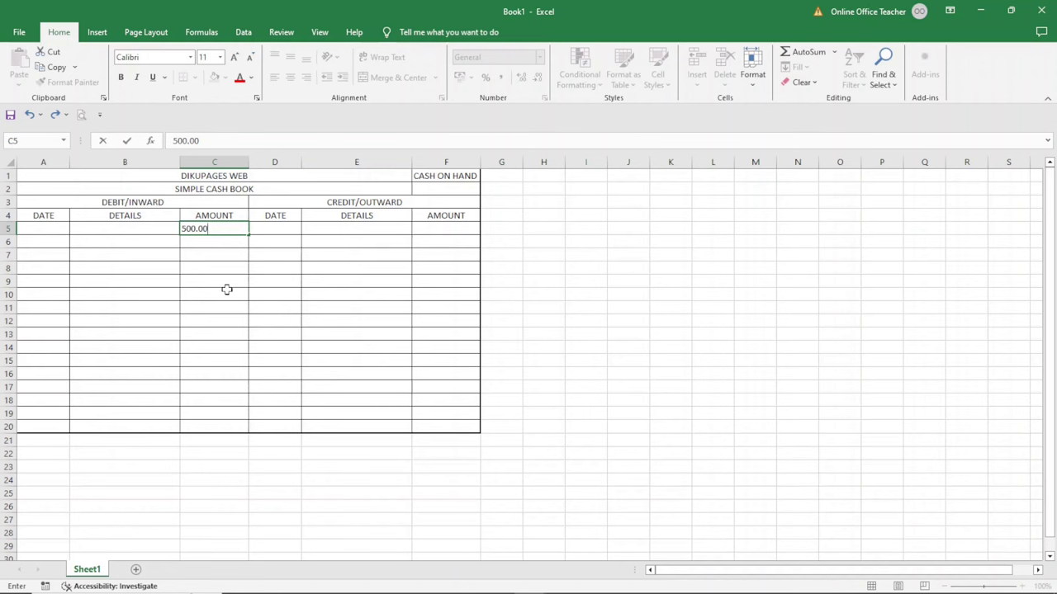
pyautogui.press('Return')
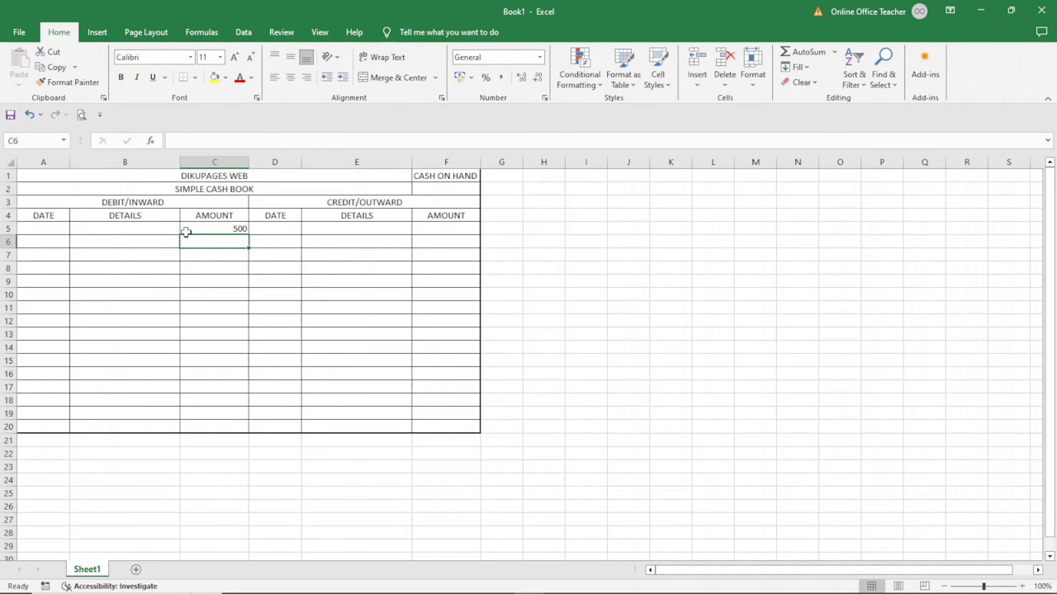
# Enter 400 as the second debit amount in cell C6
pyautogui.write('400')
pyautogui.press('Return')
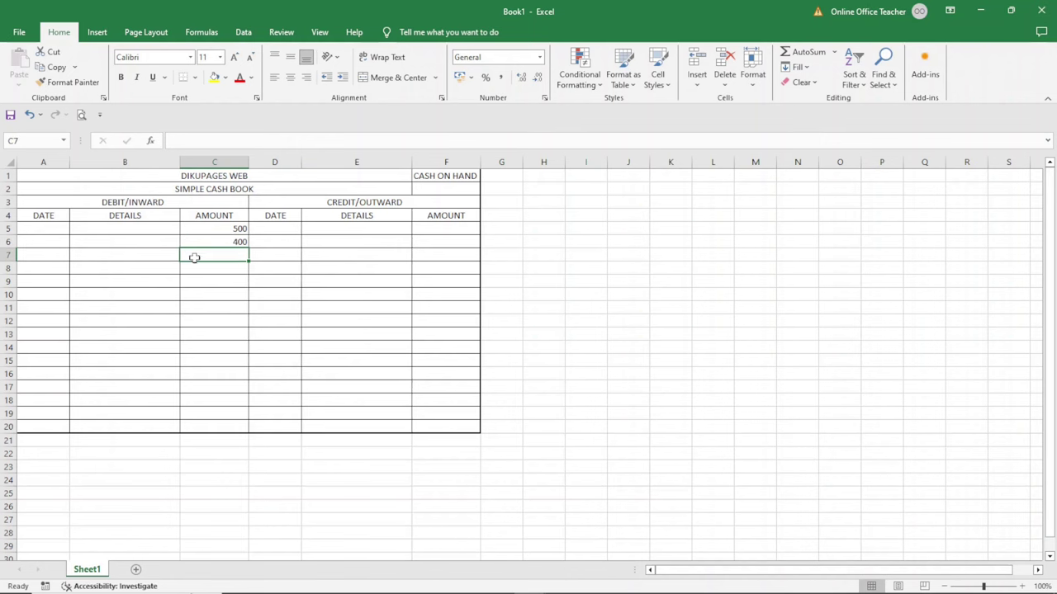
pyautogui.moveTo(205, 230); pyautogui.dragTo(205, 436)
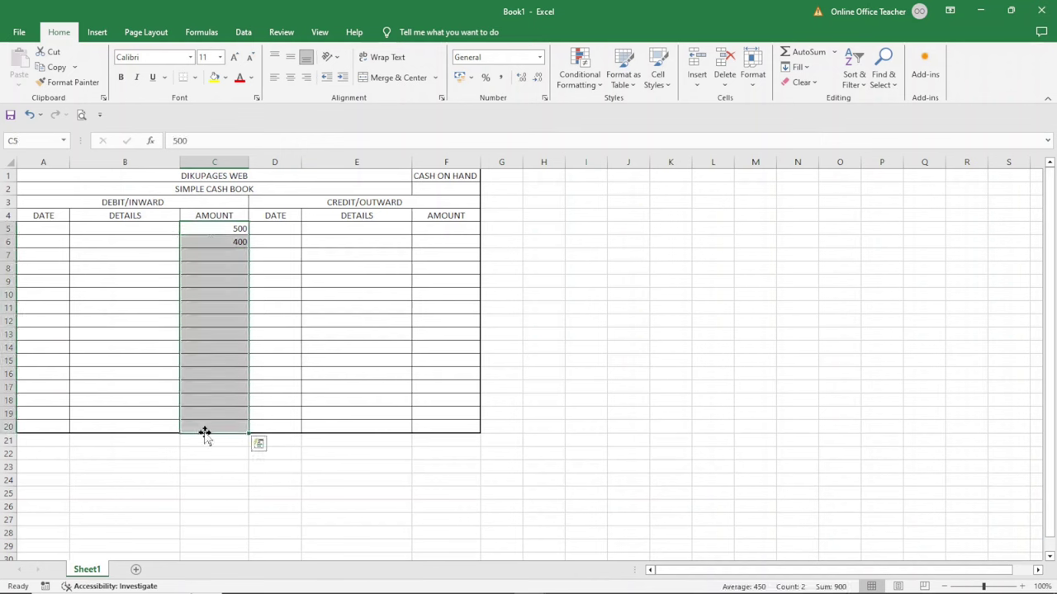
pyautogui.click(544, 99)
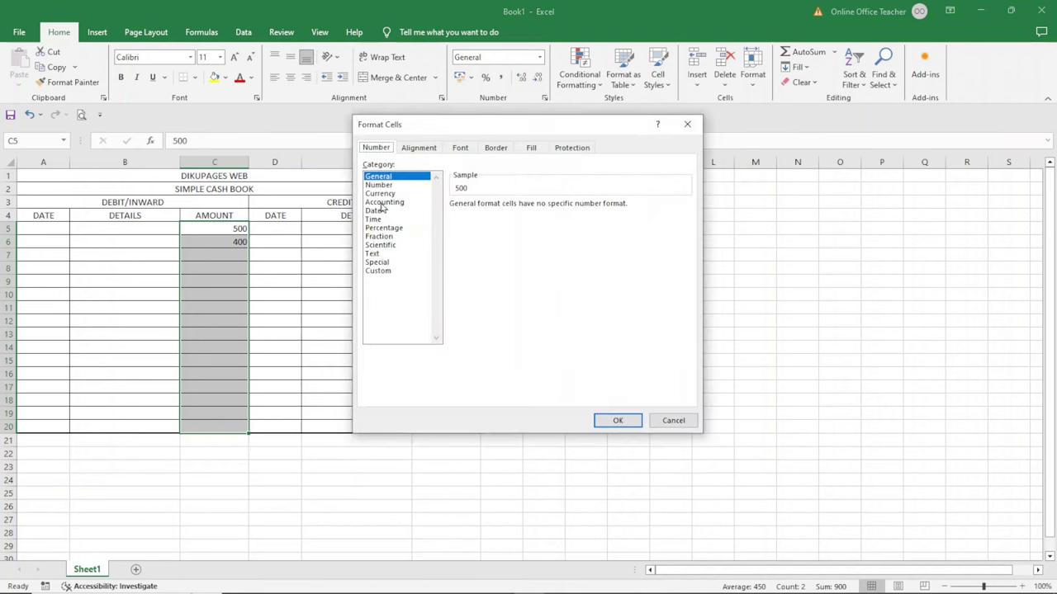
pyautogui.click(695, 128)
# Enter 0 as the third debit amount in cell C7
pyautogui.click(214, 256)
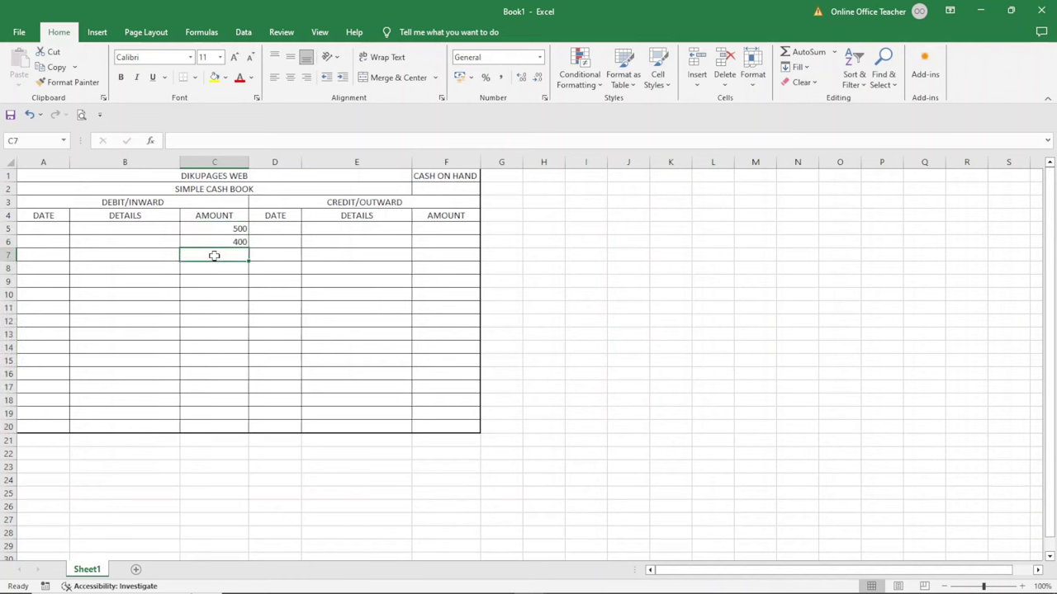
pyautogui.write('0')
pyautogui.press('Return')
# Format the debit amount cells C5:C20 as Currency with the GH₵ symbol
pyautogui.moveTo(222, 229); pyautogui.dragTo(229, 430)
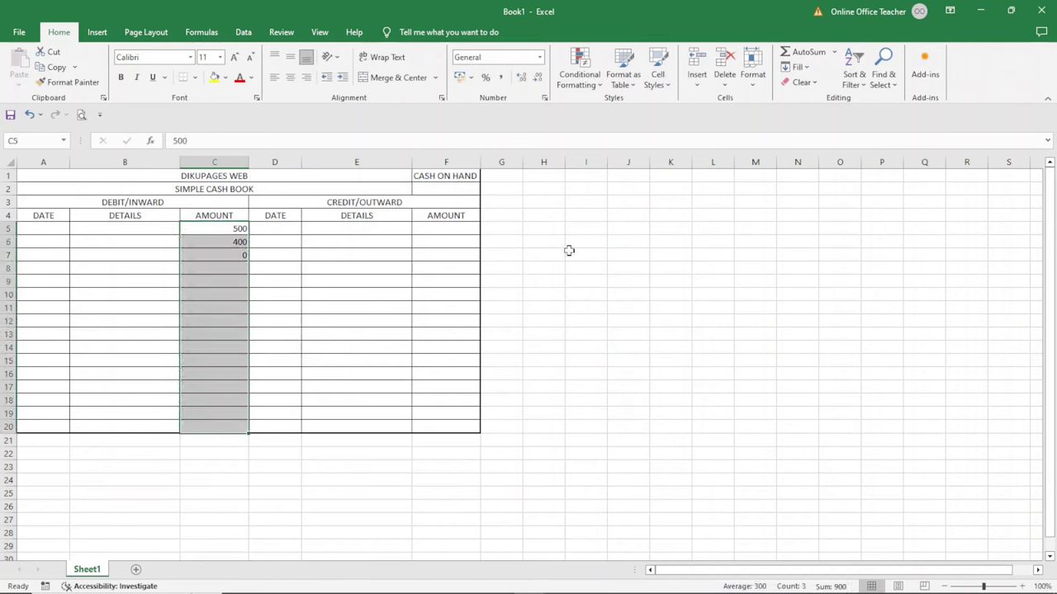
pyautogui.click(545, 99)
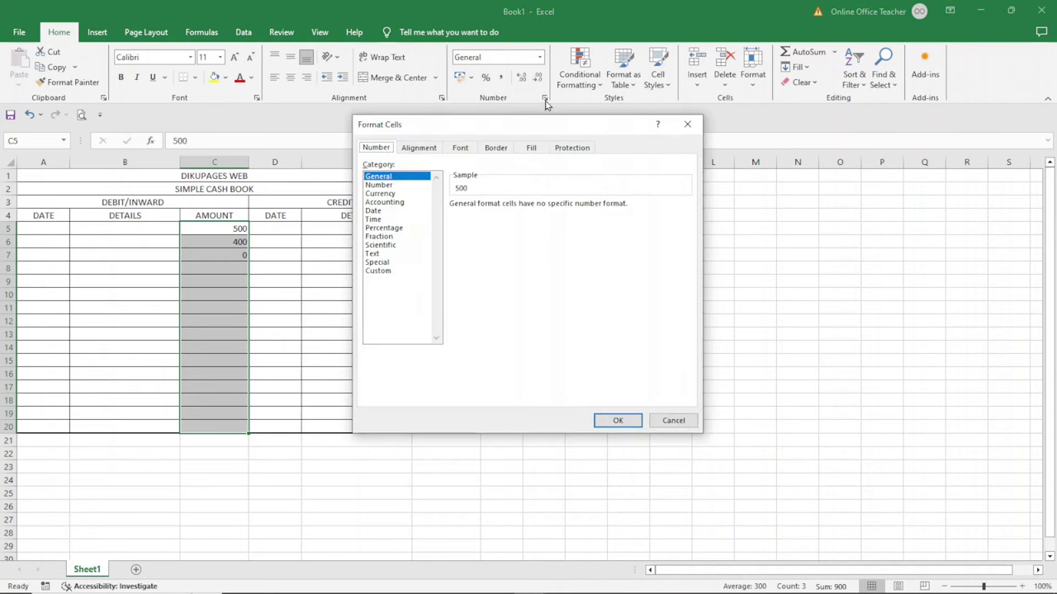
pyautogui.click(378, 193)
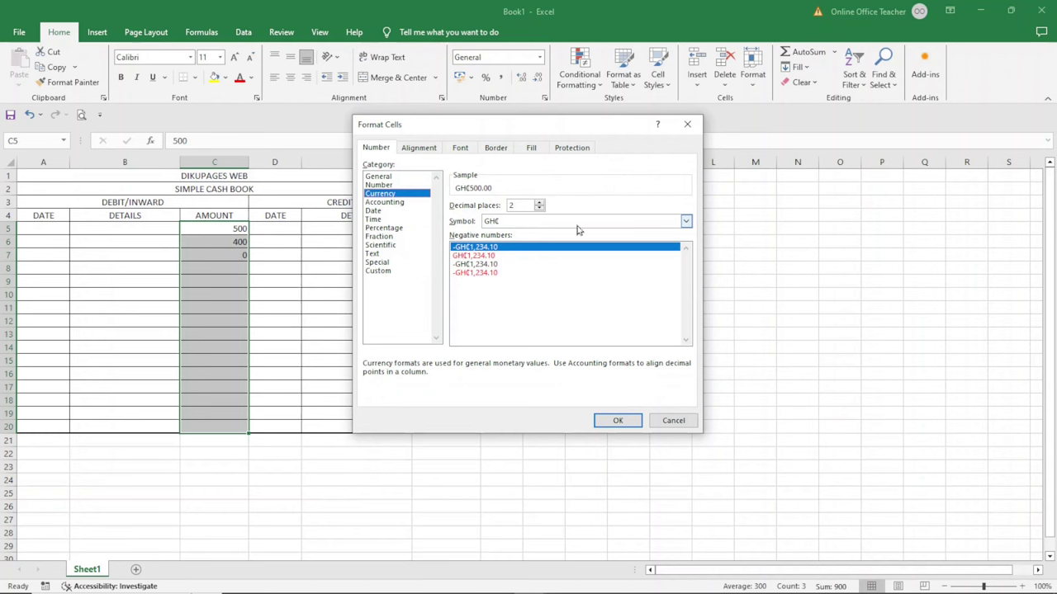
pyautogui.click(578, 222)
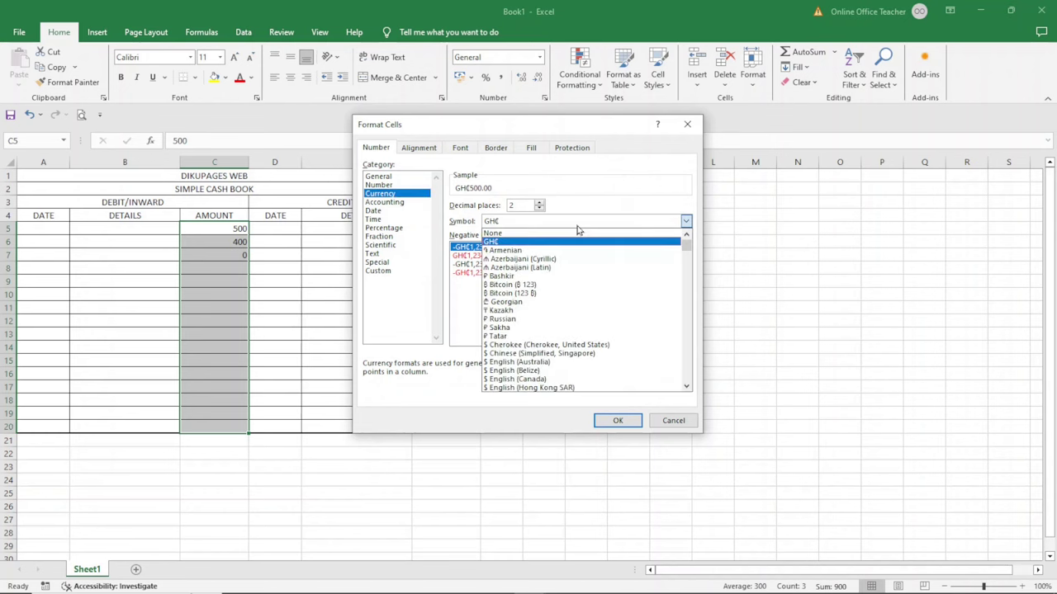
pyautogui.click(507, 242)
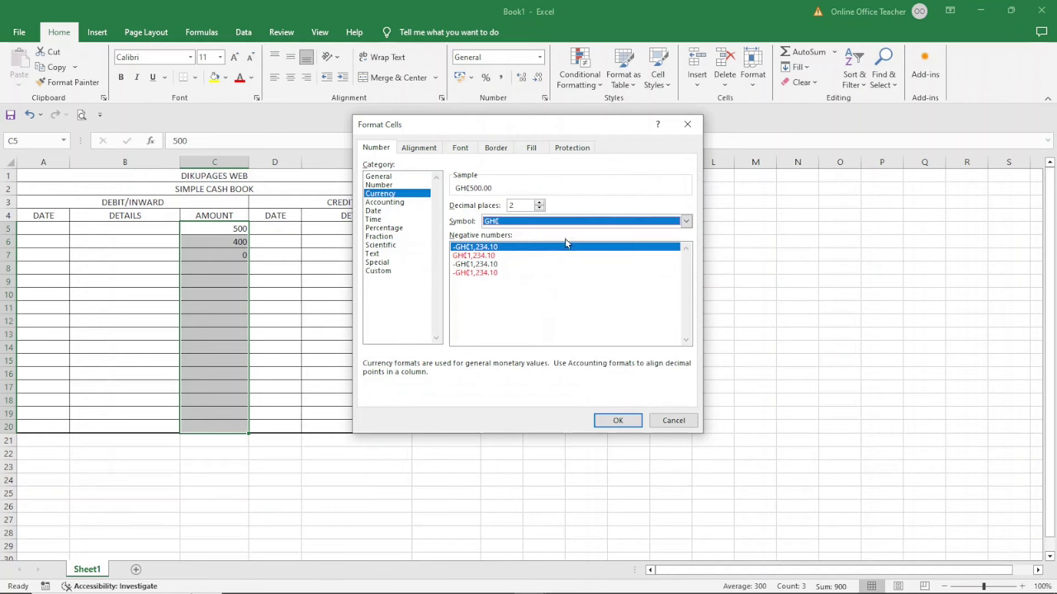
pyautogui.click(618, 420)
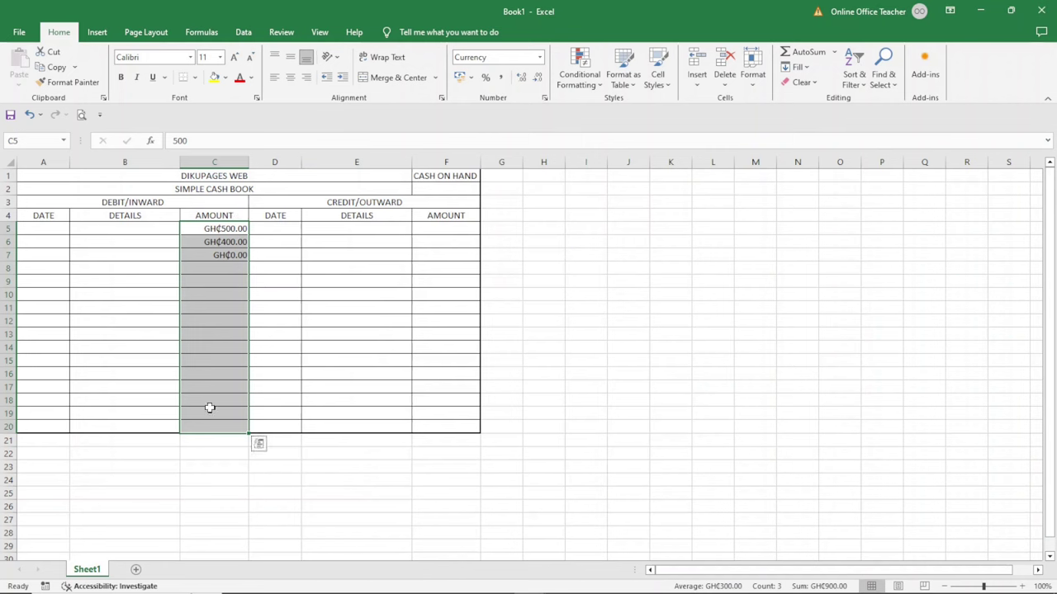
pyautogui.click(238, 256)
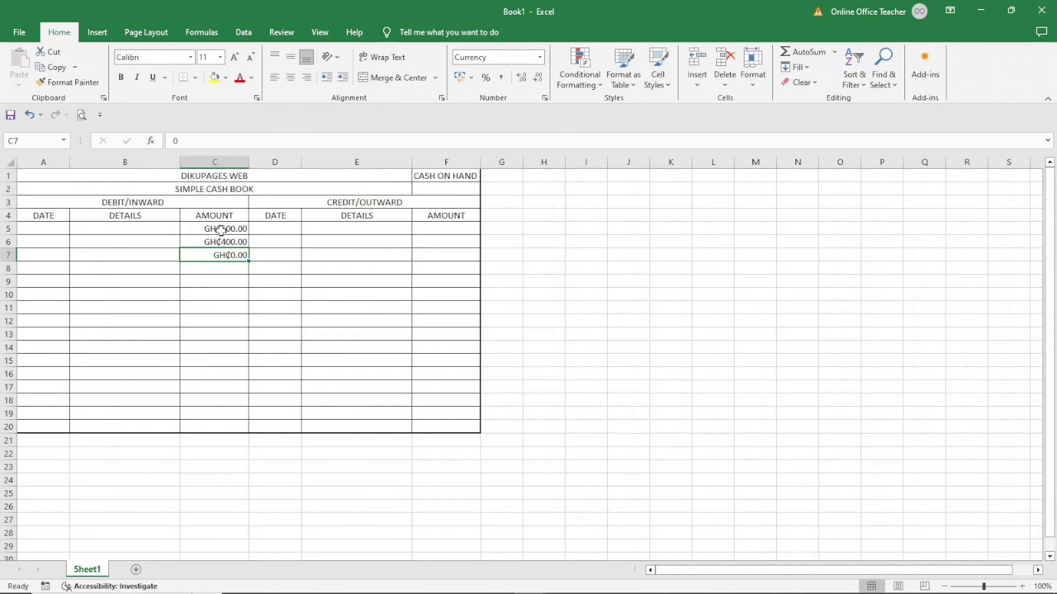
# Change the number format of the debit amount cells C5:C20 to Accounting with the GH₵ symbol
pyautogui.moveTo(224, 228); pyautogui.dragTo(224, 427)
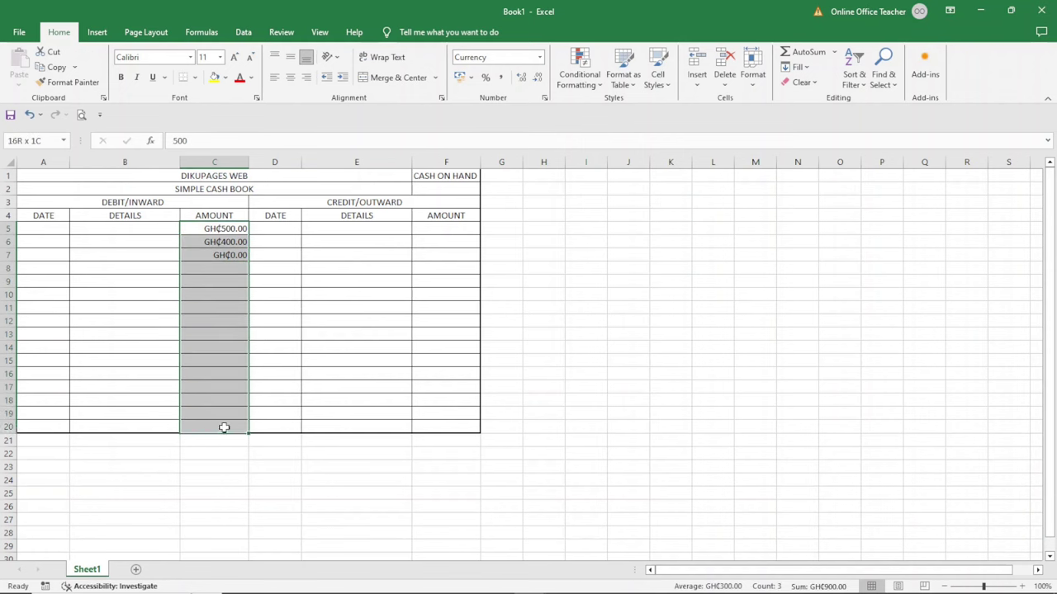
pyautogui.click(544, 98)
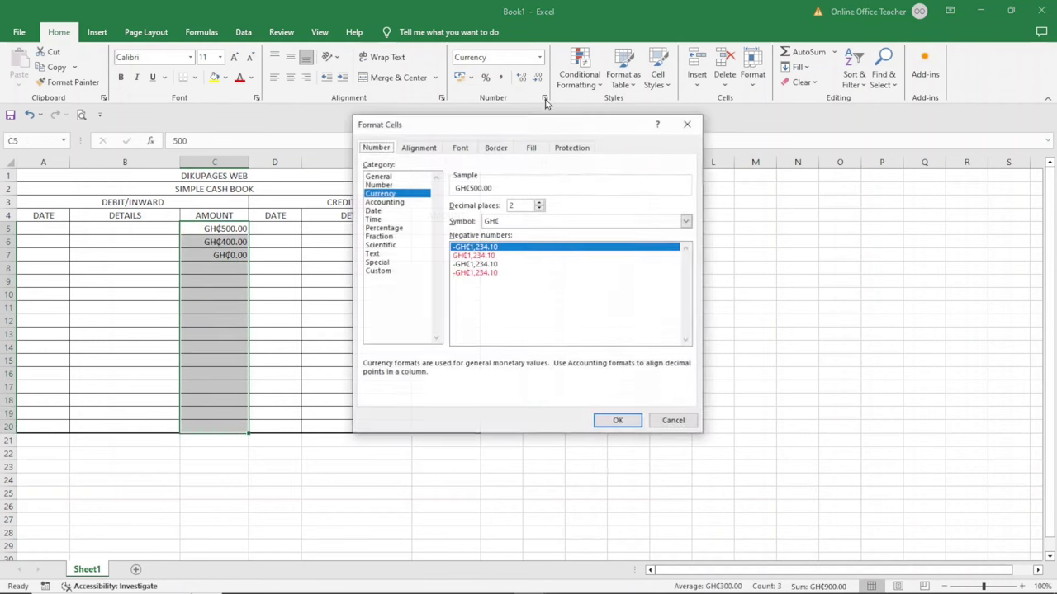
pyautogui.click(391, 203)
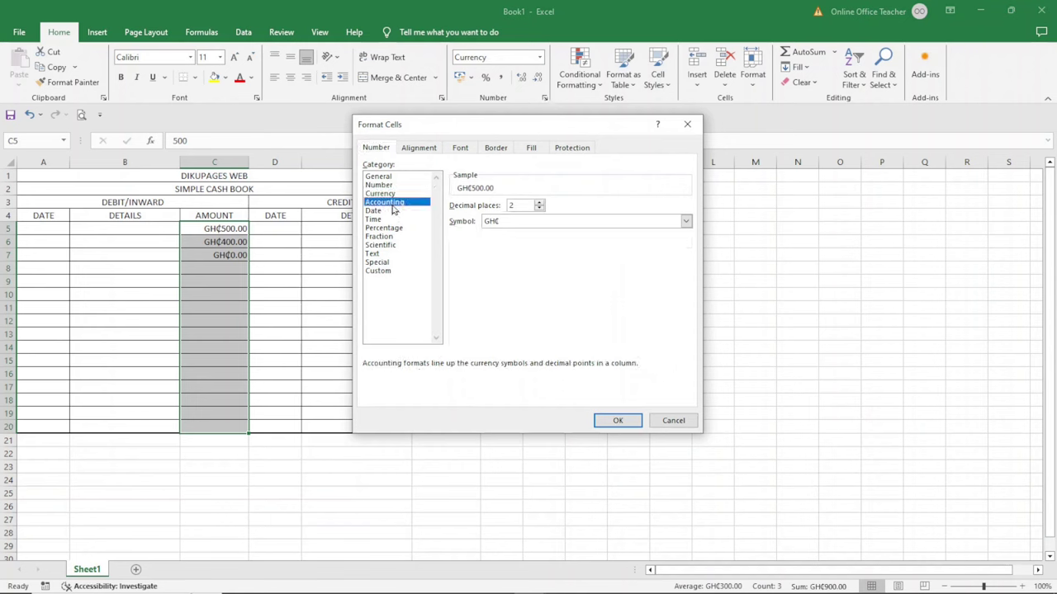
pyautogui.click(617, 420)
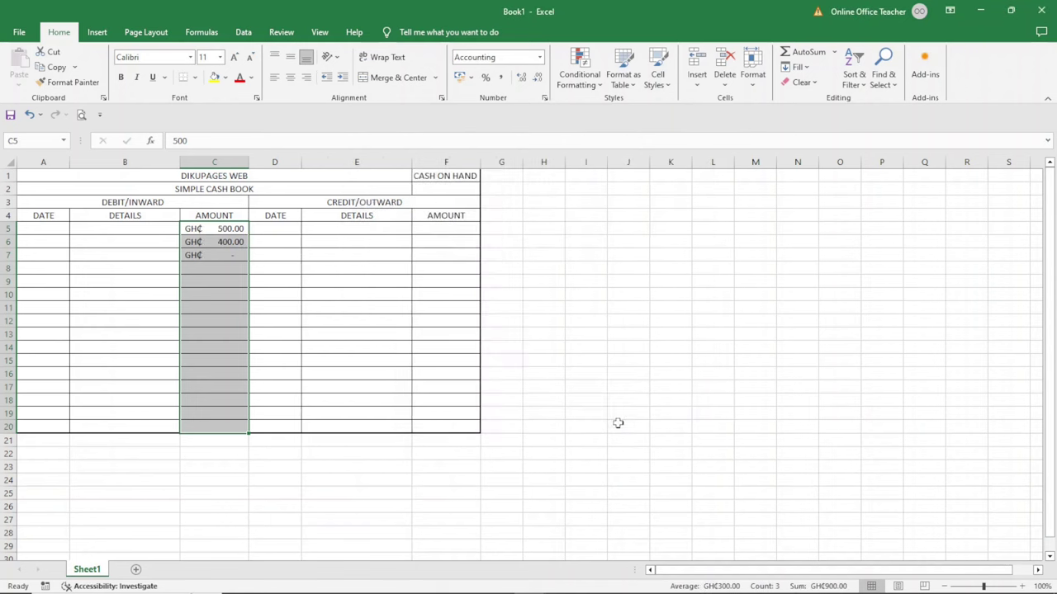
pyautogui.click(224, 254)
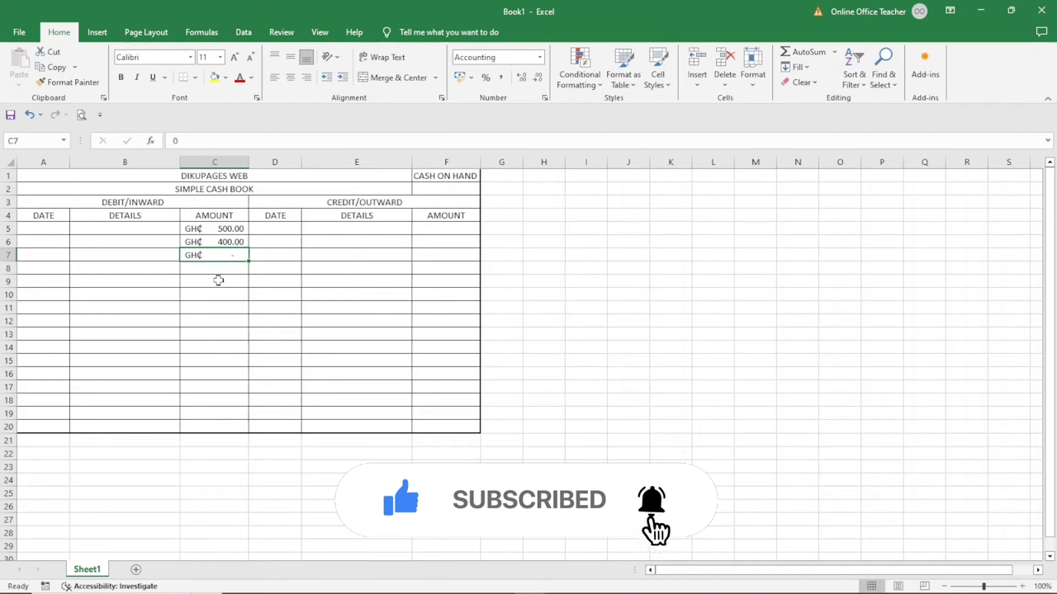
# Set the currency symbol of the Accounting format in C5:C20 to None
pyautogui.moveTo(219, 228); pyautogui.dragTo(212, 427)
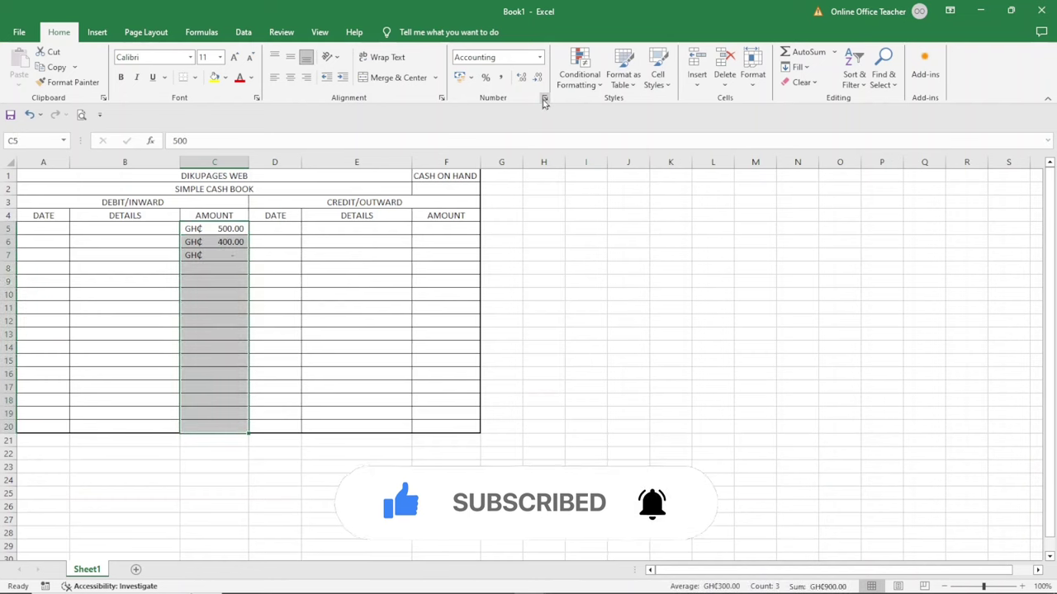
pyautogui.click(544, 99)
pyautogui.click(516, 222)
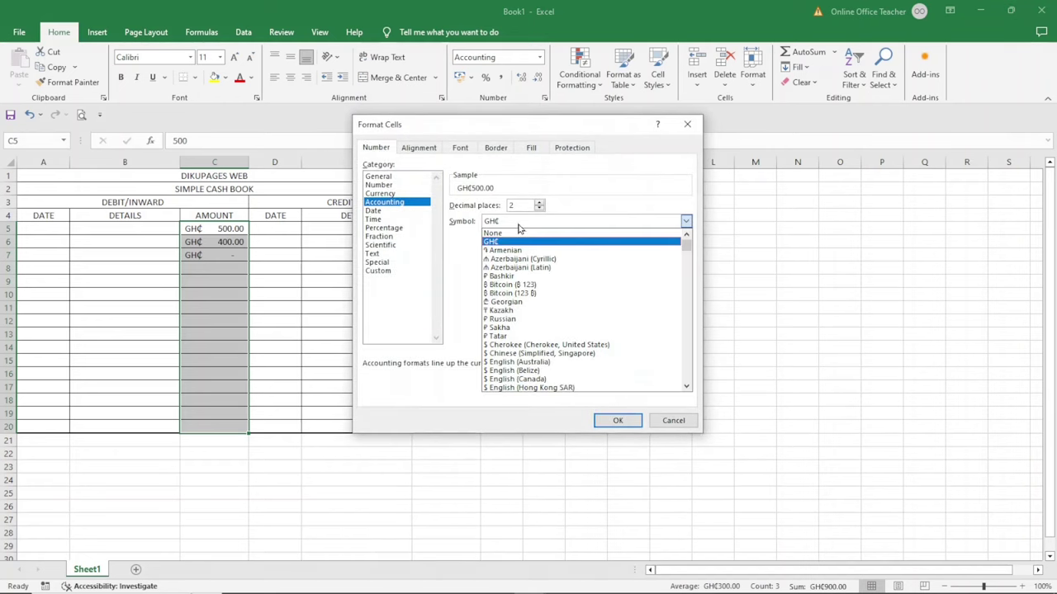
pyautogui.press('Return')
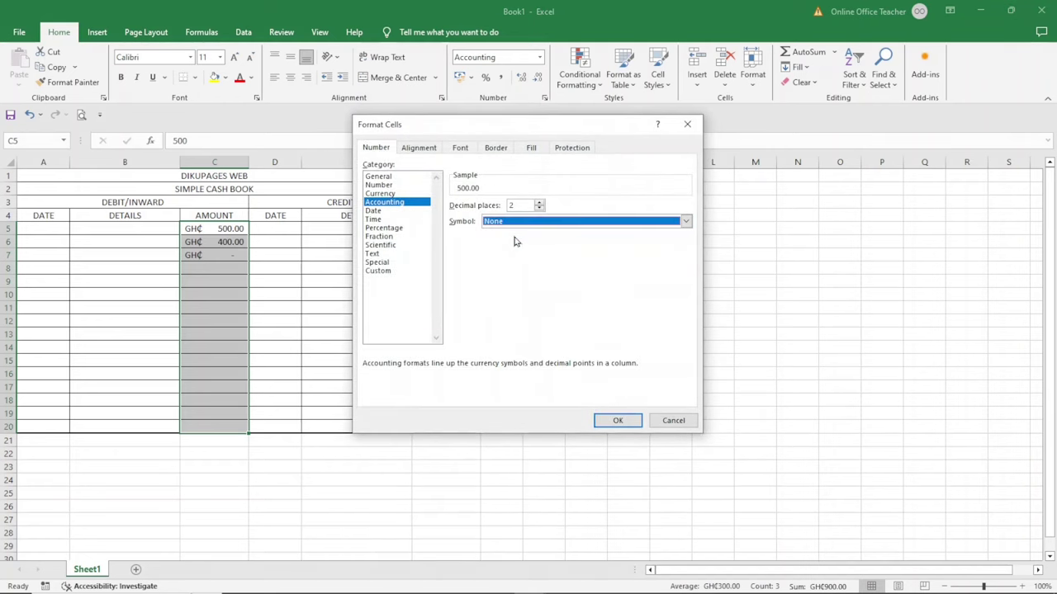
pyautogui.click(616, 420)
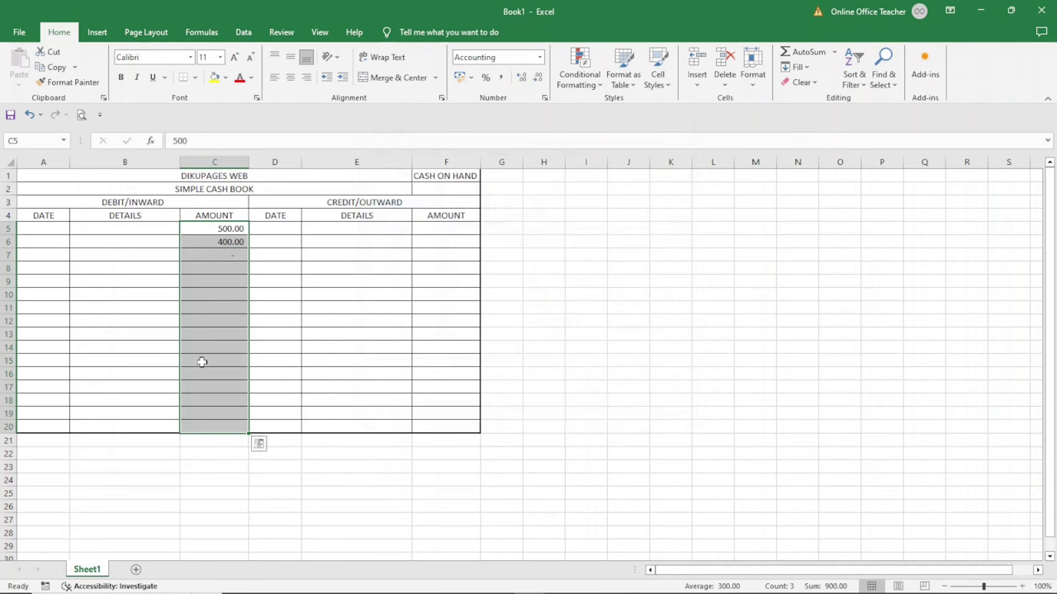
# Extend the debit column heading in C4 to read AMOUNT (GH¢)
pyautogui.click(235, 216)
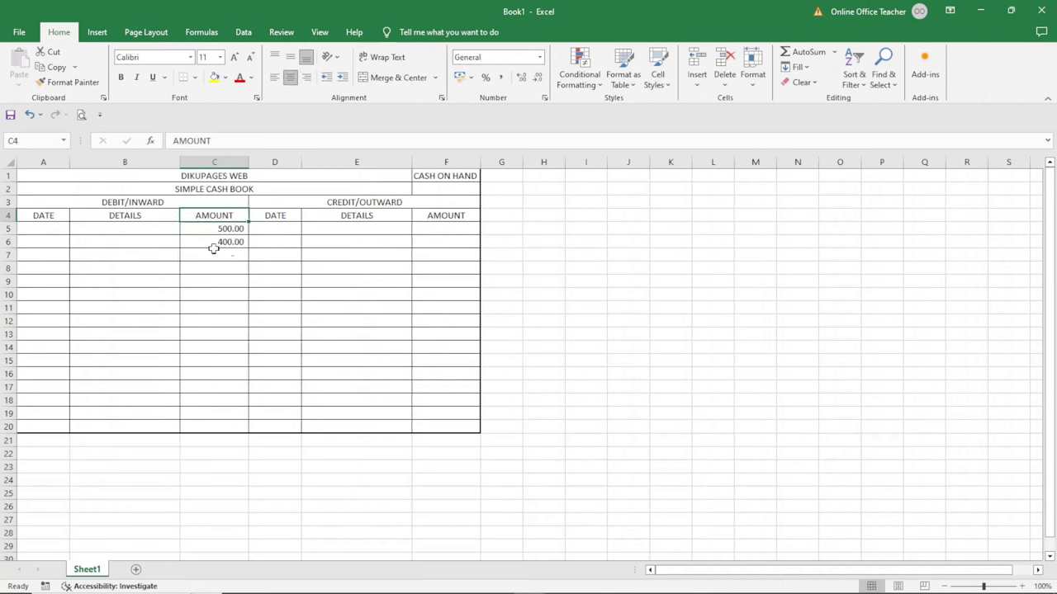
pyautogui.click(235, 138)
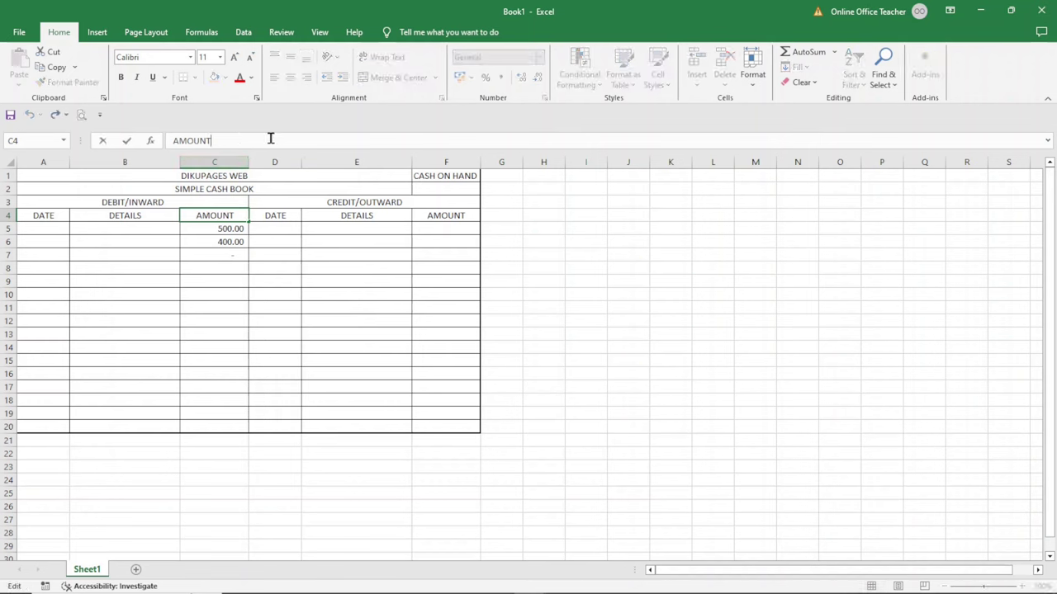
pyautogui.write('(GH¢)')
pyautogui.press('Return')
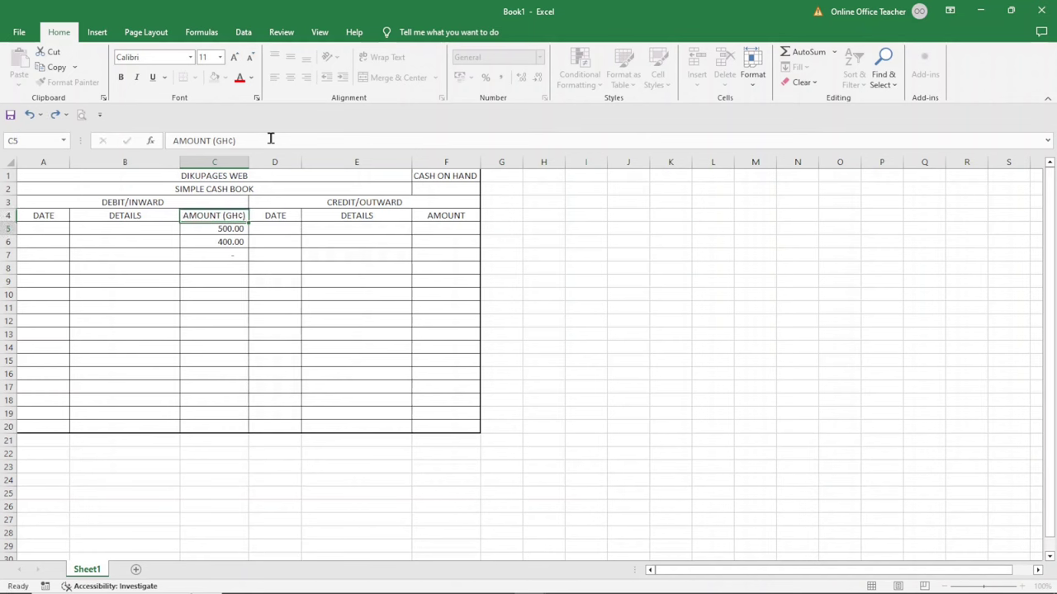
# Copy the AMOUNT (GH¢) heading from C4 over the credit amount heading in F4
pyautogui.click(214, 211)
pyautogui.hotkey('ctrl', 'c')
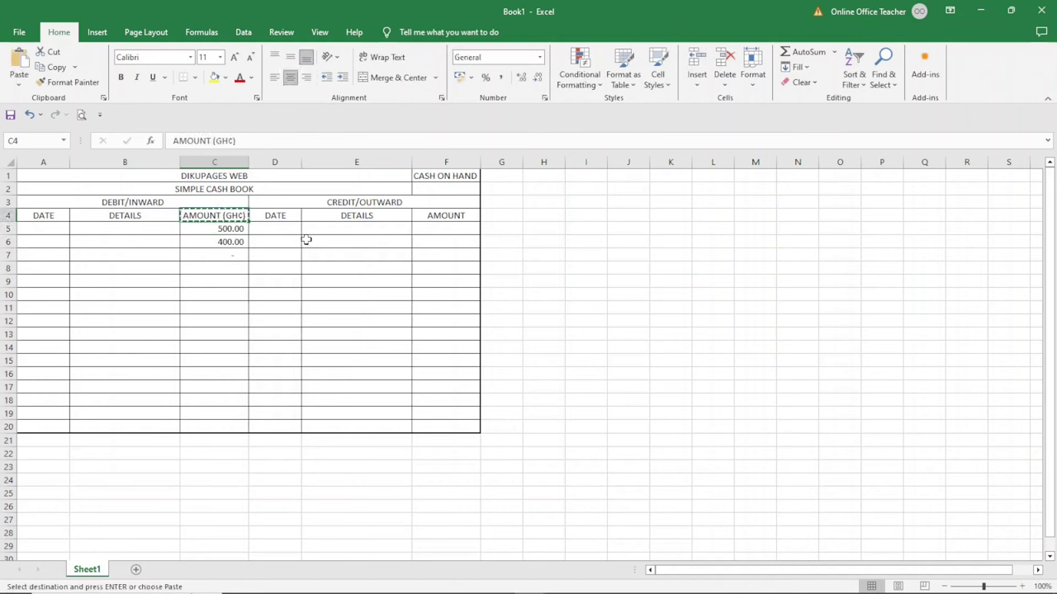
pyautogui.click(465, 214)
pyautogui.click(18, 59)
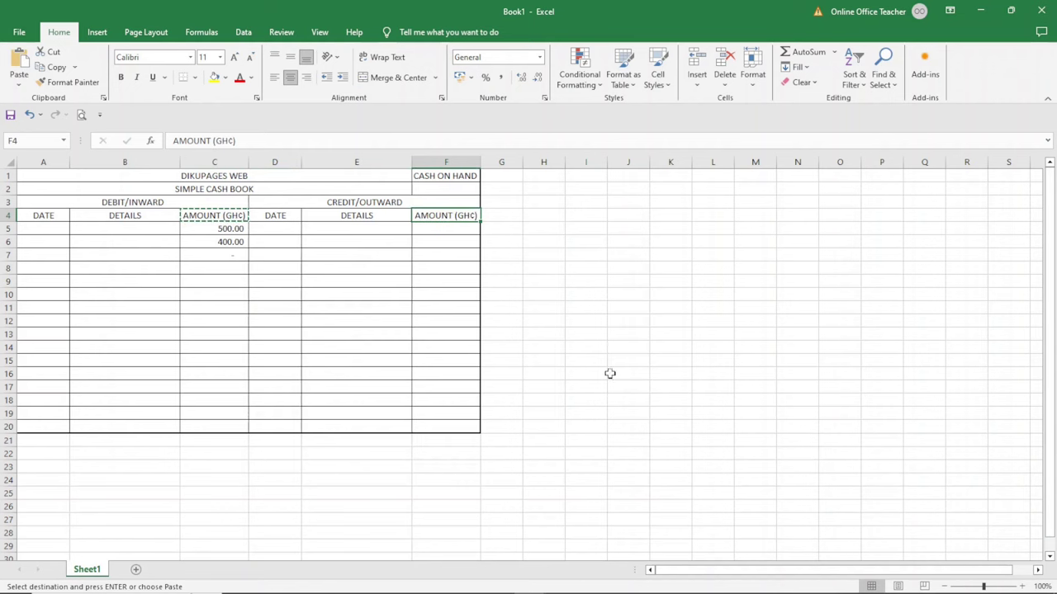
# Format the credit amount cells F5:F20 as Accounting with no currency symbol
pyautogui.moveTo(445, 229); pyautogui.dragTo(448, 429)
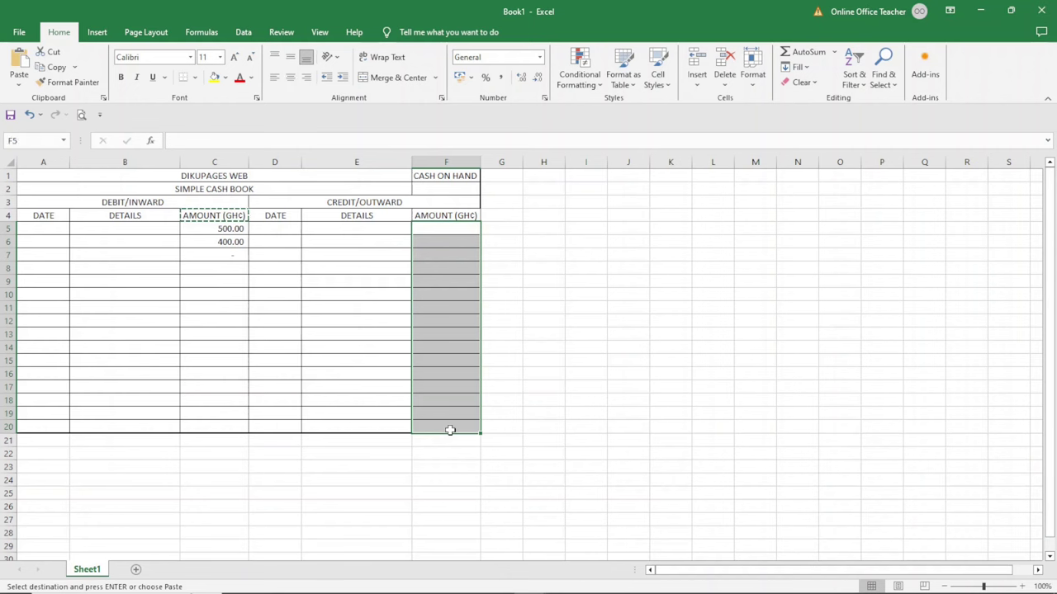
pyautogui.click(545, 99)
pyautogui.click(386, 202)
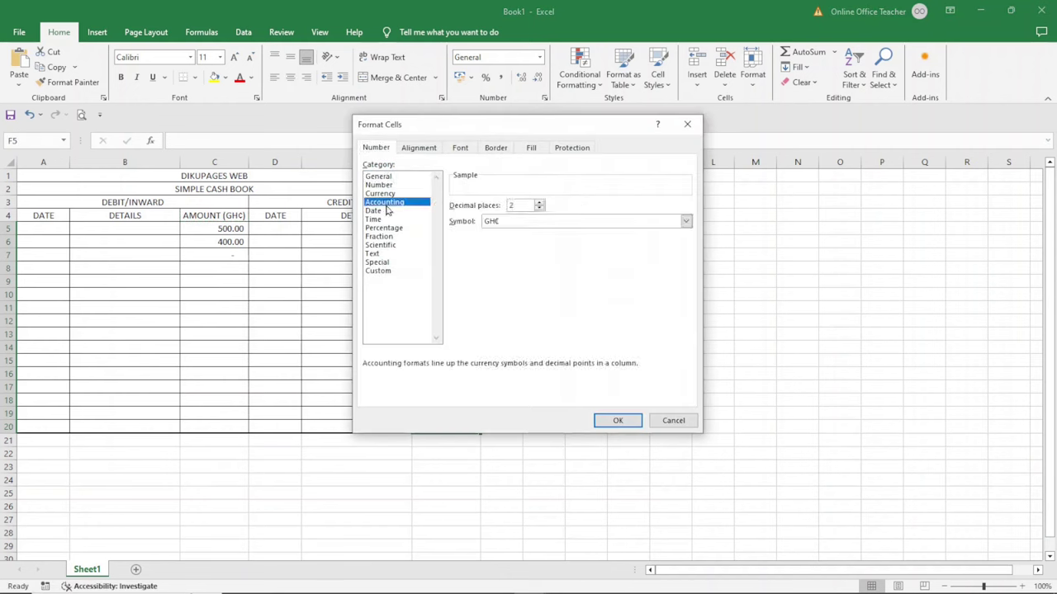
pyautogui.click(512, 223)
pyautogui.click(512, 234)
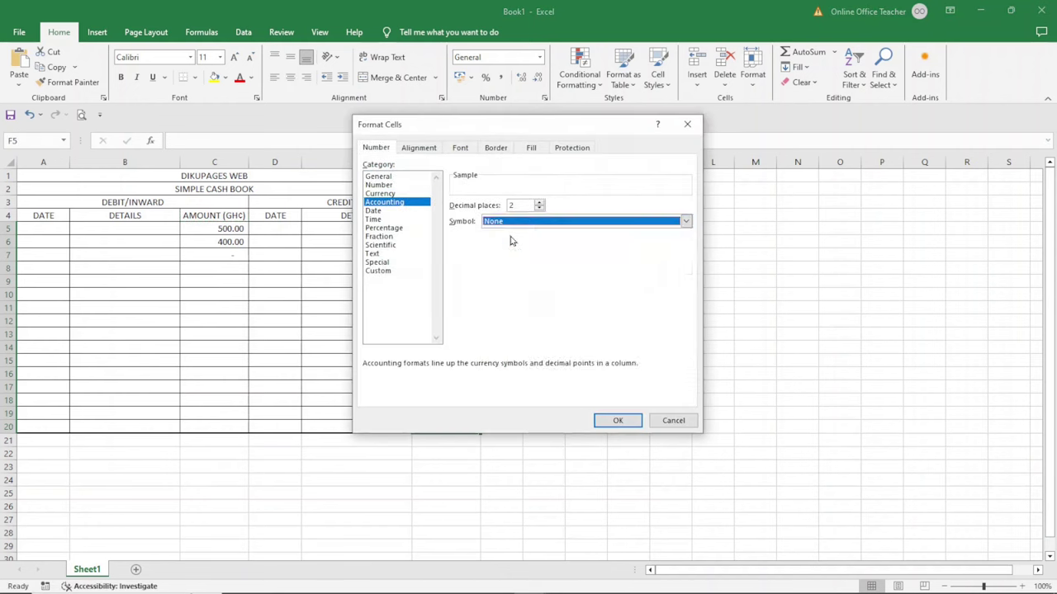
pyautogui.click(616, 421)
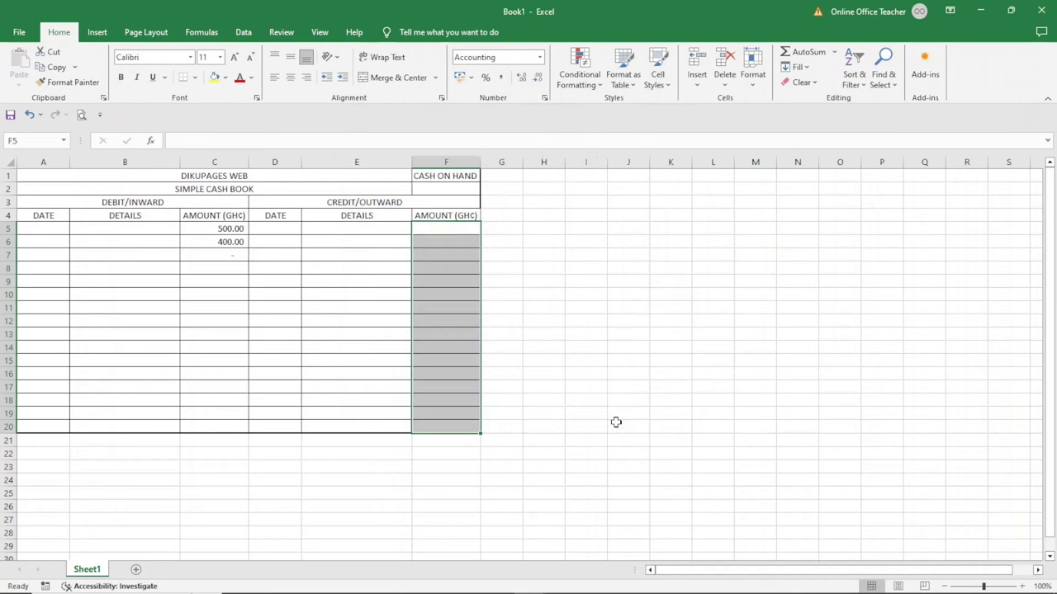
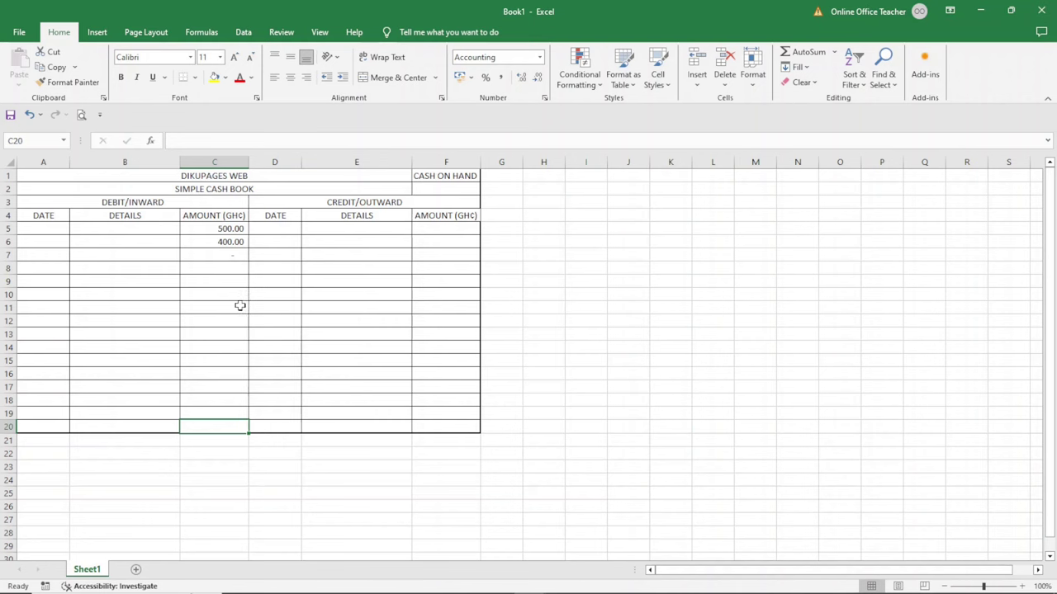
# Total the debit amounts in C20 with the formula =SUM(C5:C19)
pyautogui.write('=')
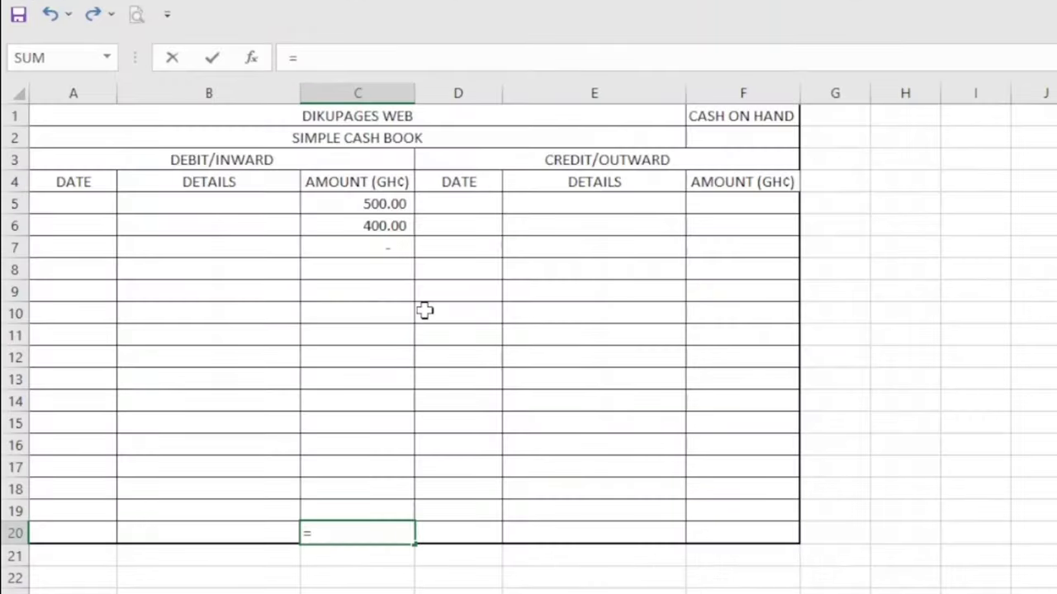
pyautogui.write('SUM')
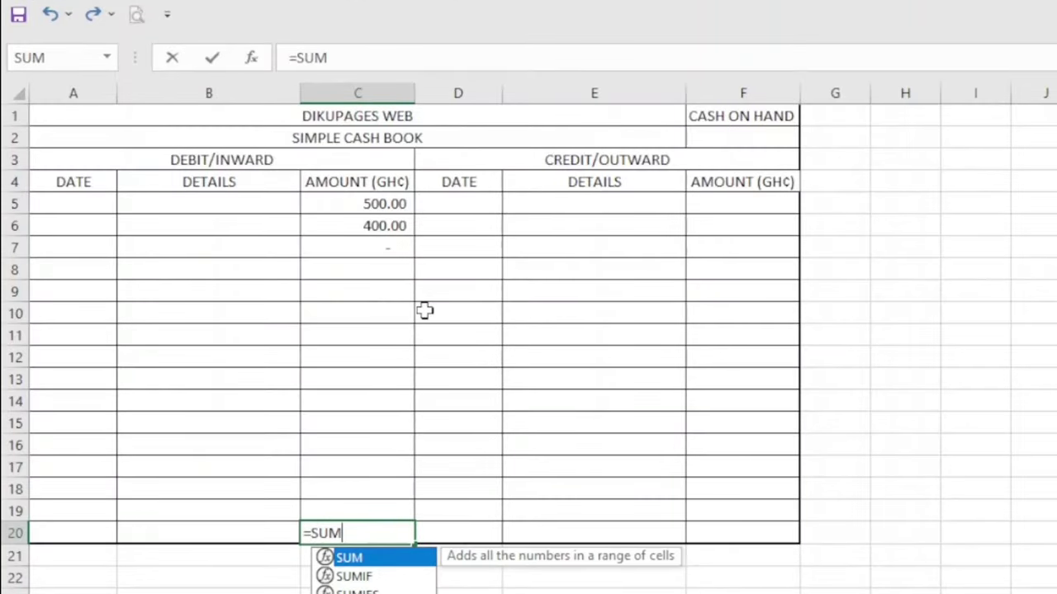
pyautogui.write('(')
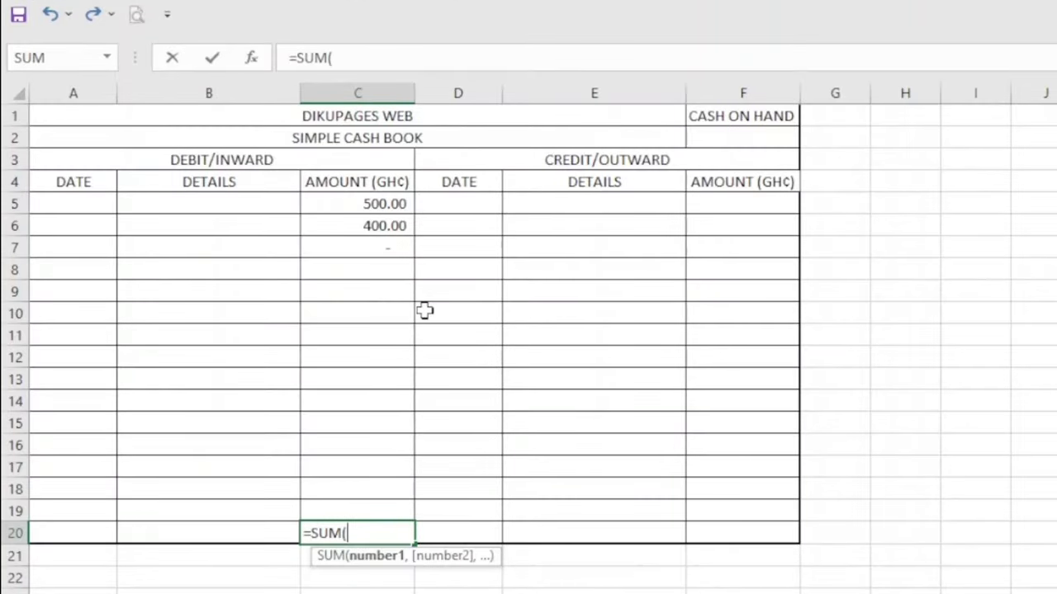
pyautogui.click(352, 203)
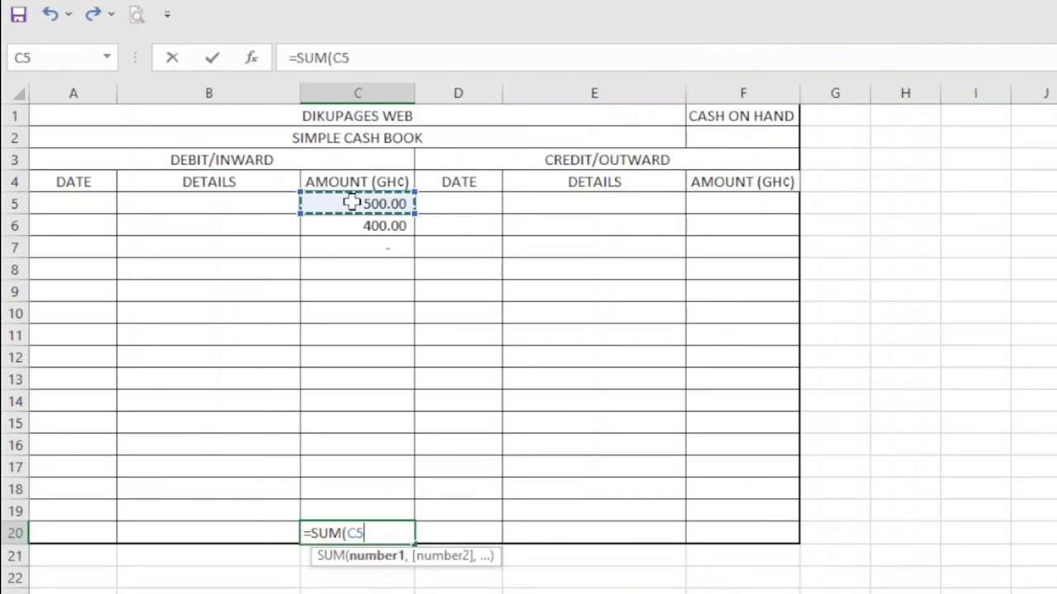
pyautogui.write(':')
pyautogui.click(352, 203)
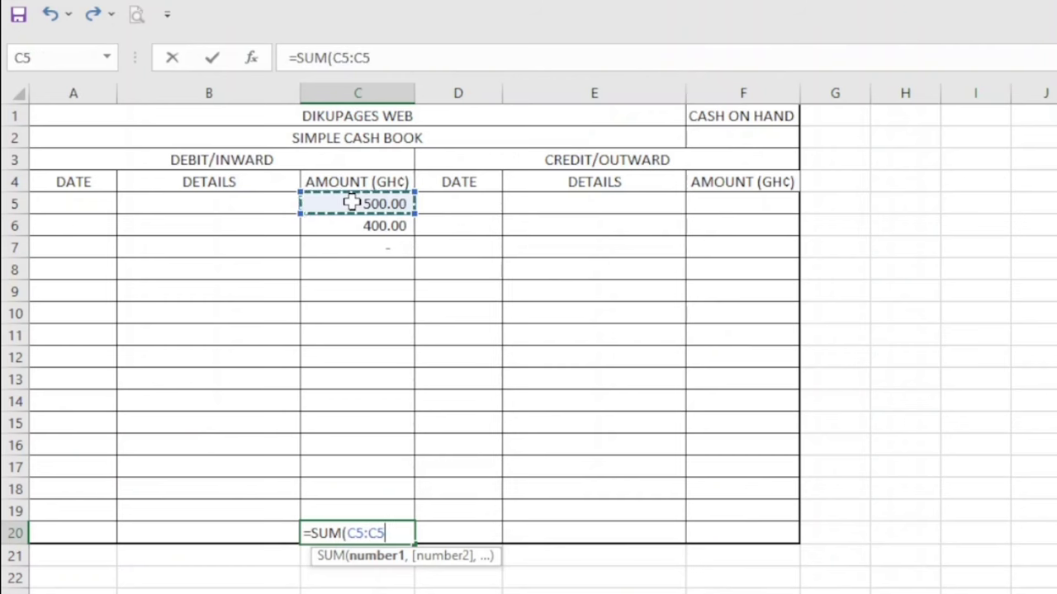
pyautogui.click(346, 511)
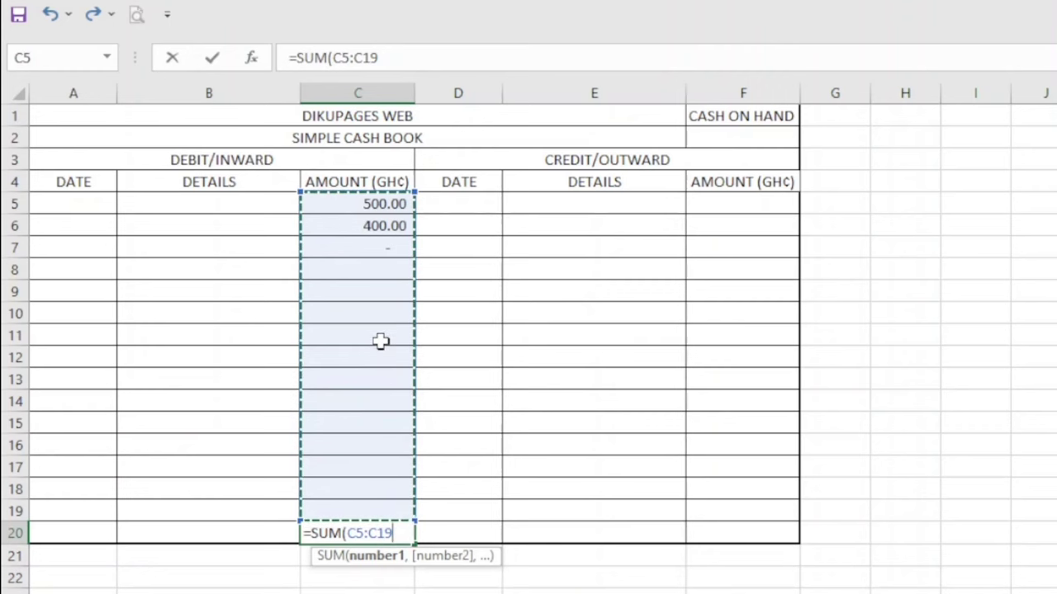
pyautogui.write(')')
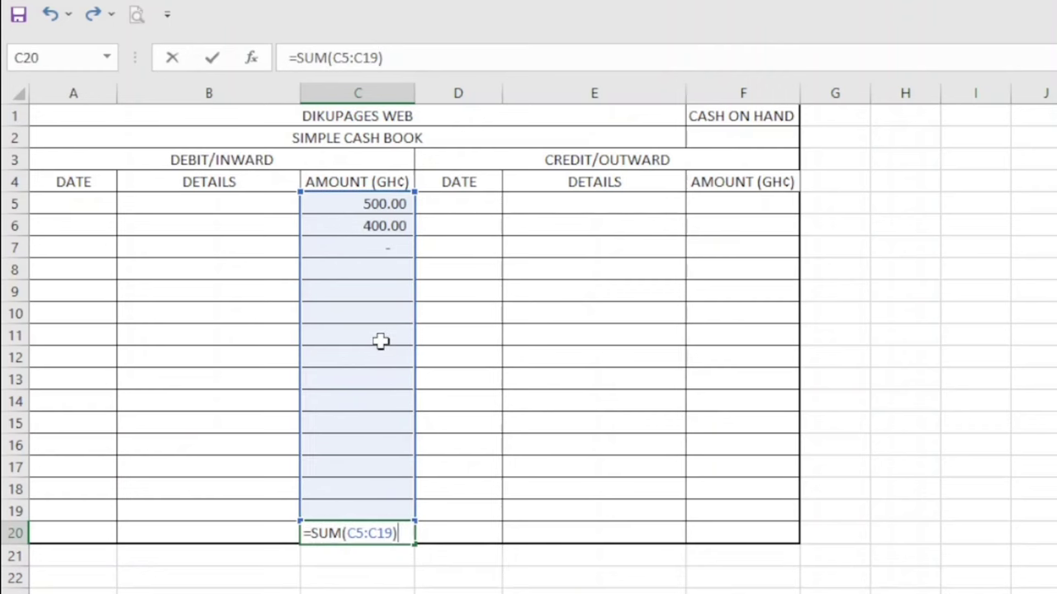
pyautogui.press('Return')
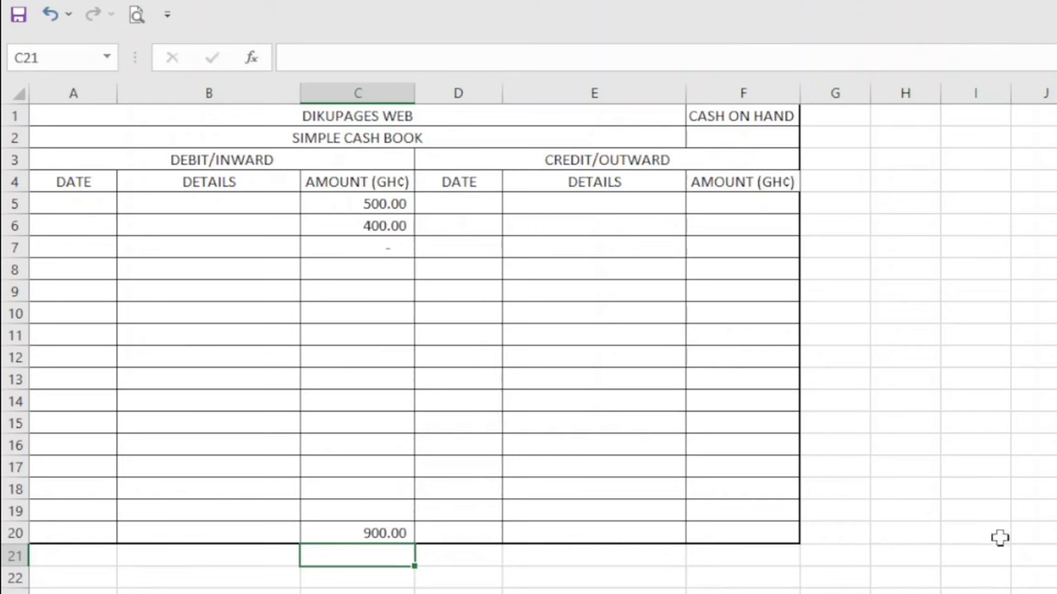
# Total the credit amounts in F20 with the formula =SUM(F5:F19)
pyautogui.click(757, 531)
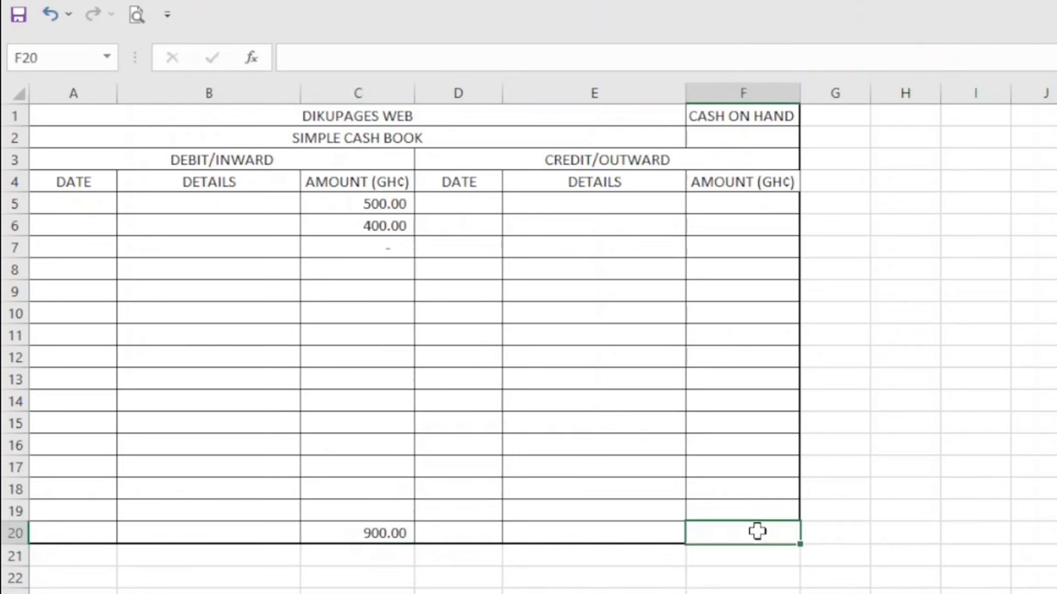
pyautogui.write('=S')
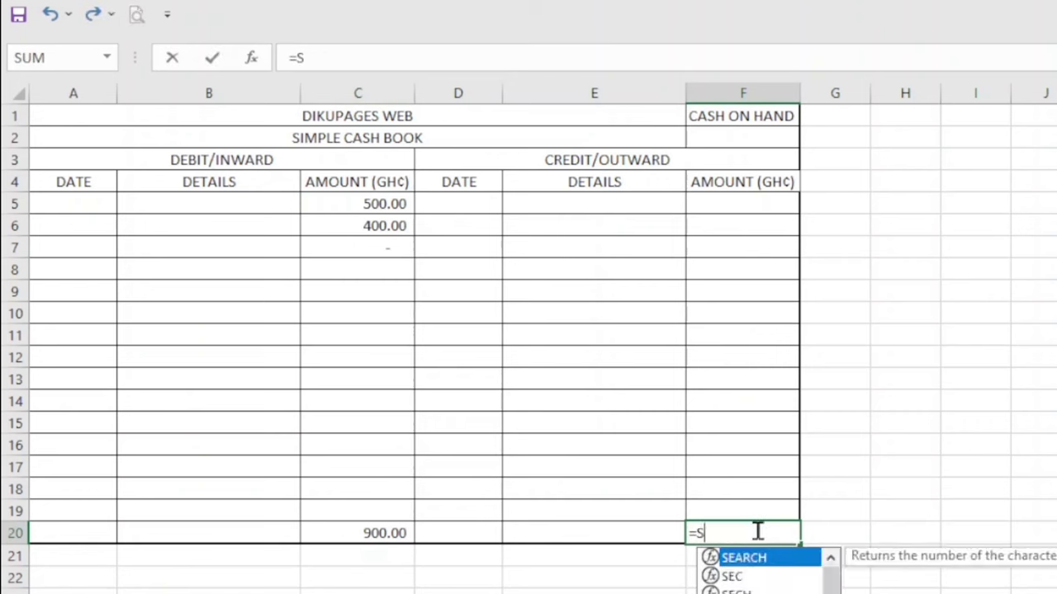
pyautogui.write('UM(')
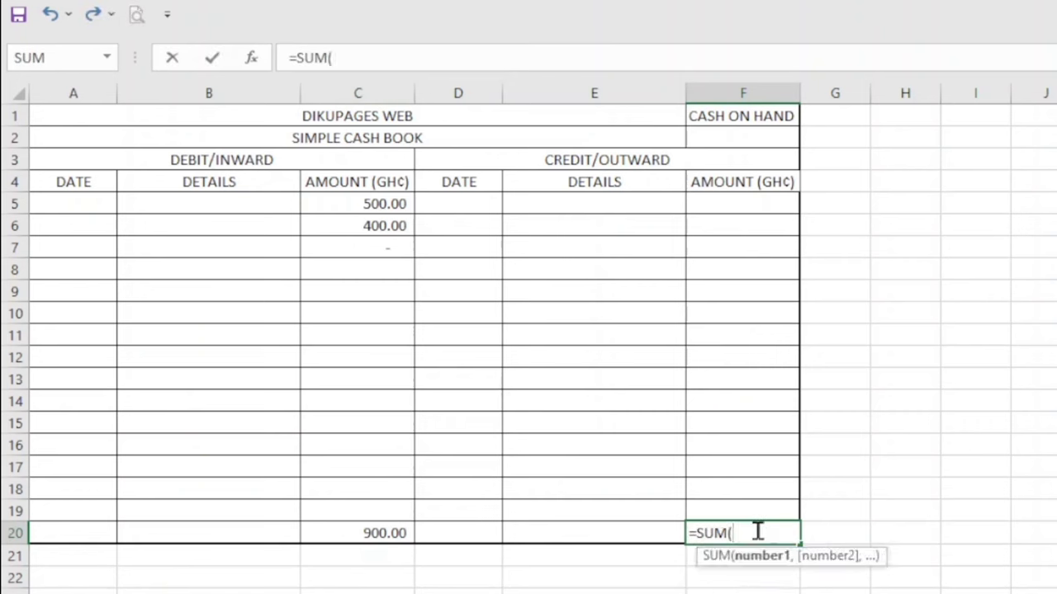
pyautogui.click(741, 200)
pyautogui.write(':')
pyautogui.click(741, 200)
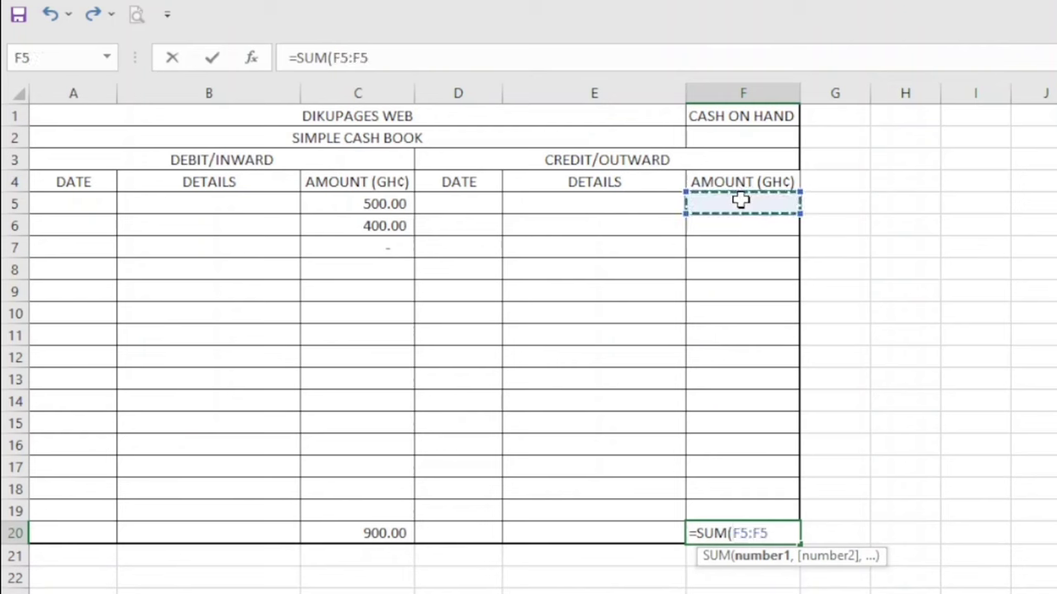
pyautogui.click(730, 509)
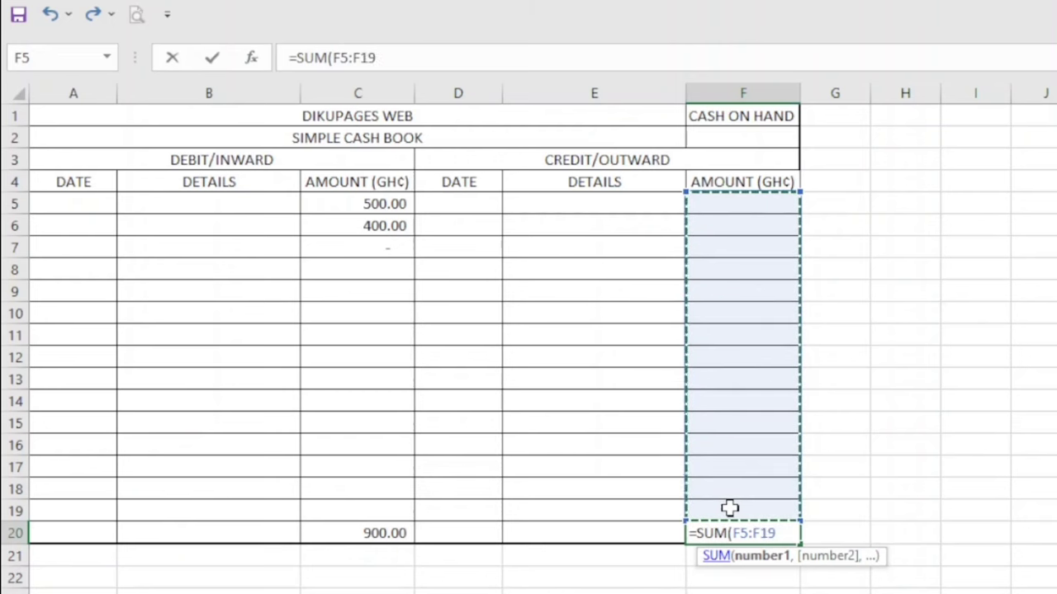
pyautogui.write(')')
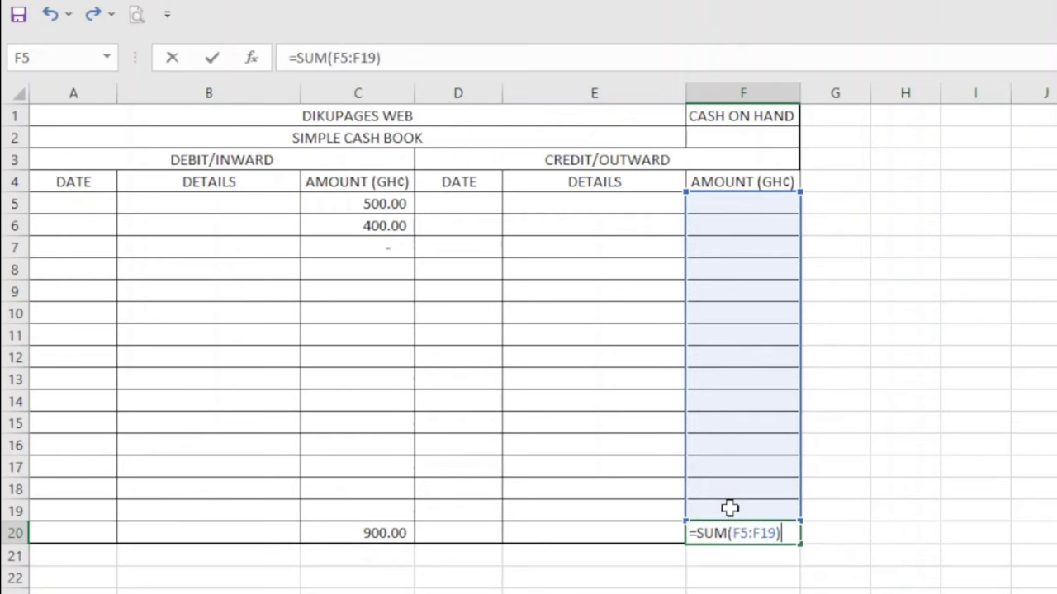
pyautogui.press('Return')
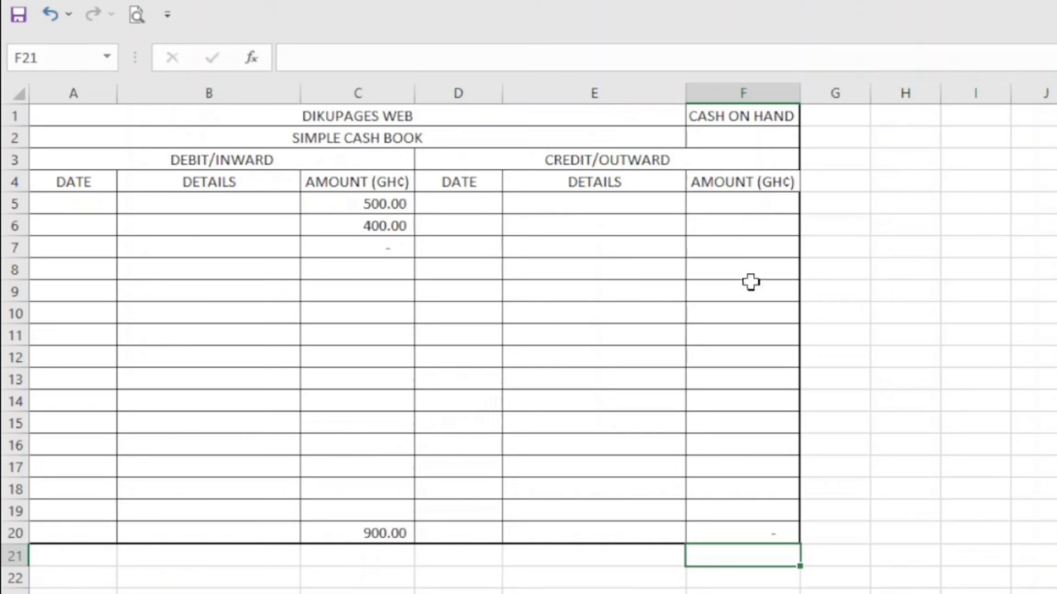
# Fill the credit amount cells F5:F19 and the debit amount cells C5:C19 with 0
pyautogui.doubleClick(749, 200)
pyautogui.write('0')
pyautogui.press('Return')
pyautogui.write('0')
pyautogui.press('Return')
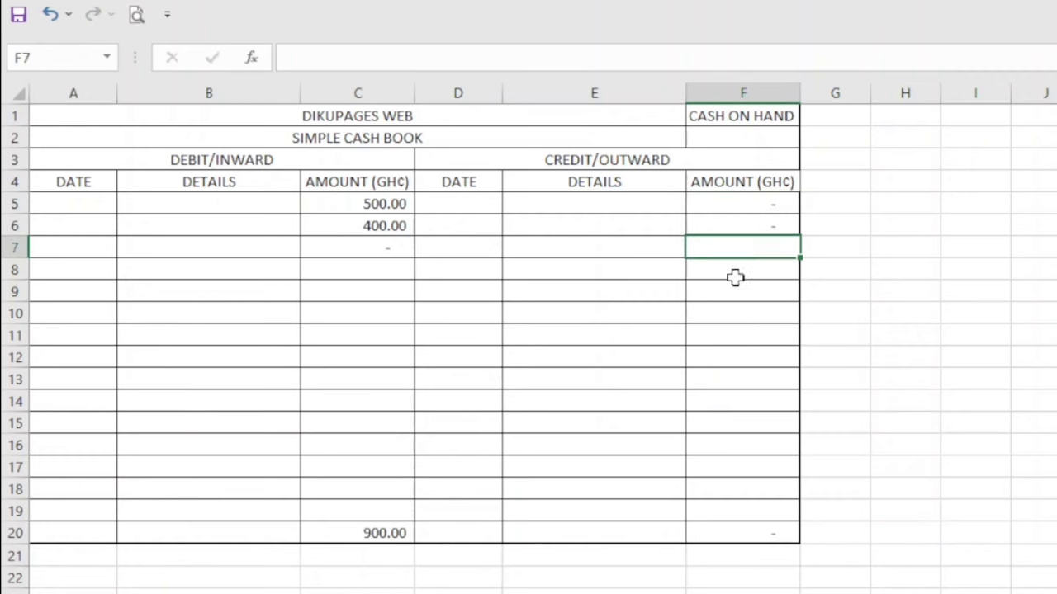
pyautogui.click(739, 275)
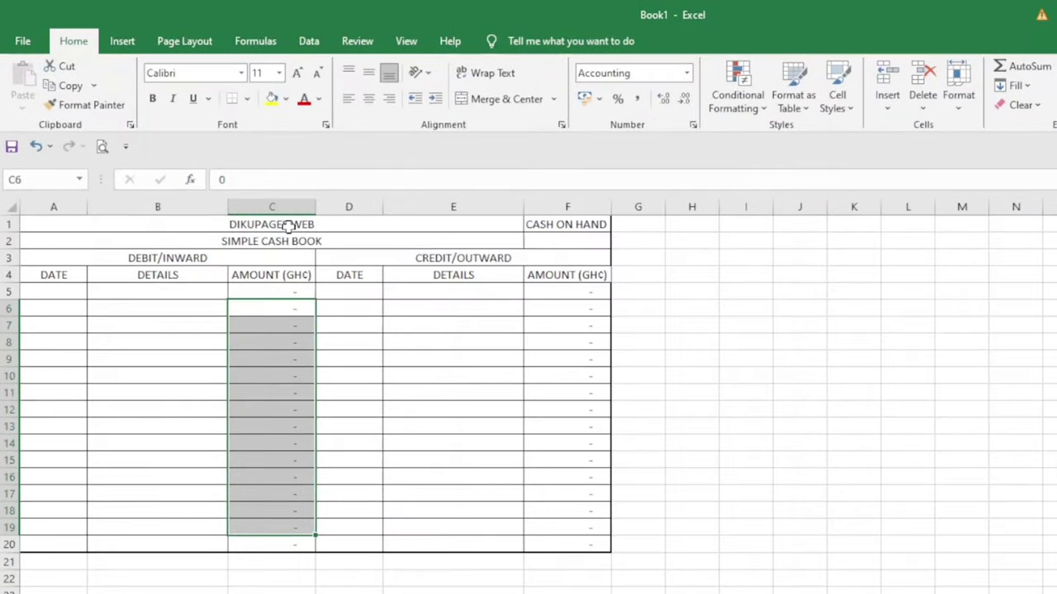
# Make the DIKUPAGES WEB title in row 1 bold and enlarge it to font size 20
pyautogui.click(388, 99)
pyautogui.click(152, 98)
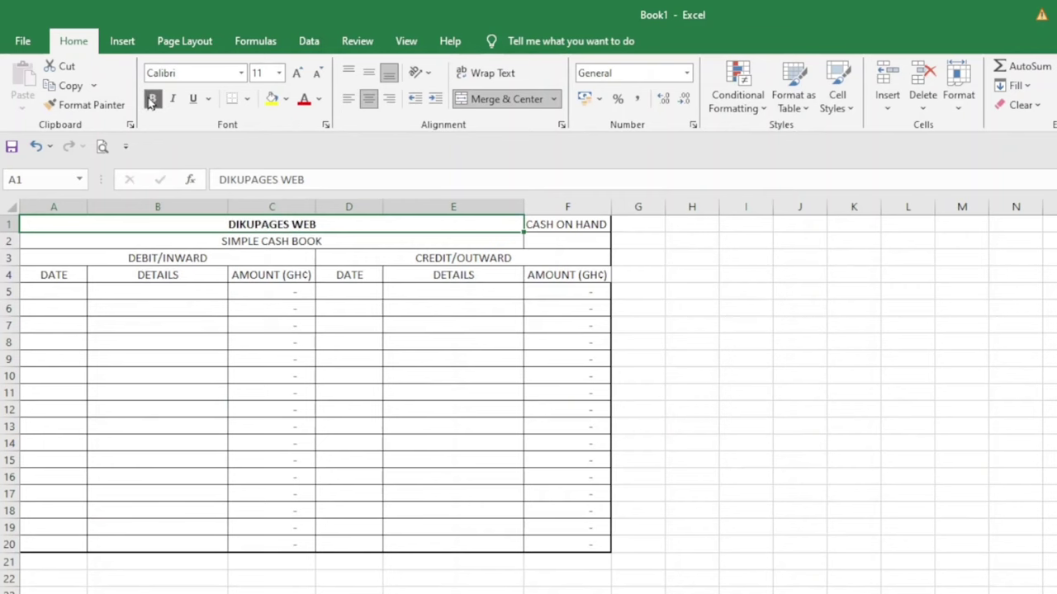
pyautogui.click(298, 72)
pyautogui.click(297, 73)
pyautogui.click(297, 73)
pyautogui.click(297, 72)
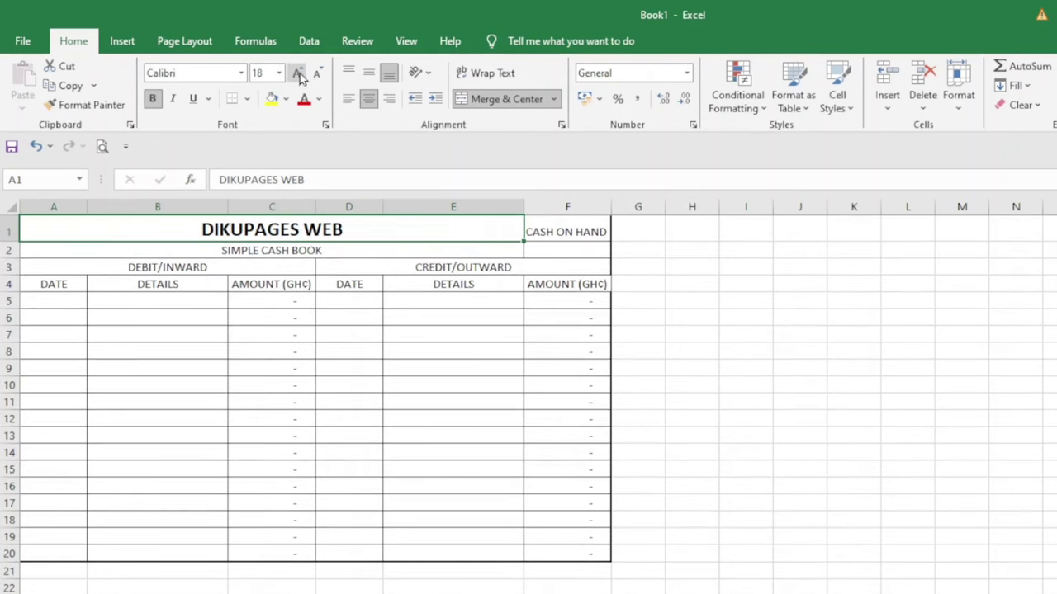
pyautogui.click(297, 73)
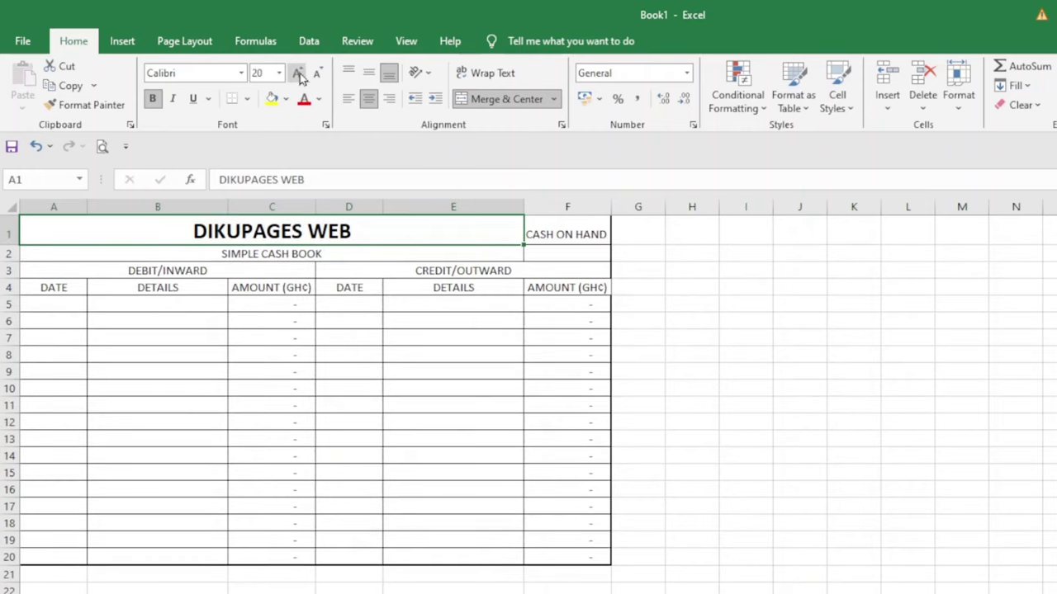
# Make the SIMPLE CASH BOOK subtitle in row 2 bold and enlarge it to font size 14
pyautogui.click(295, 254)
pyautogui.click(152, 100)
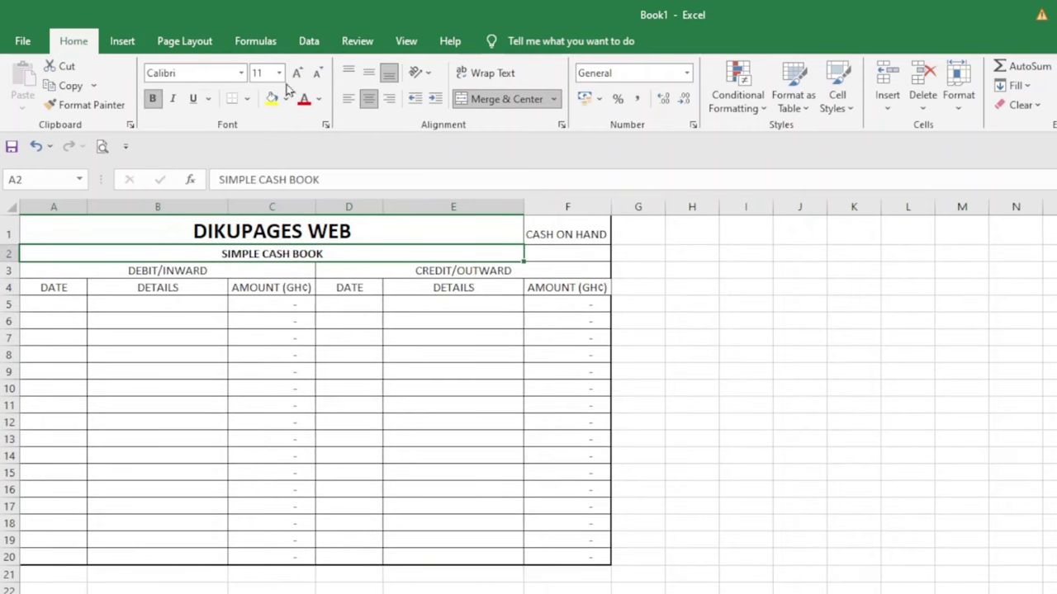
pyautogui.click(297, 74)
pyautogui.click(297, 74)
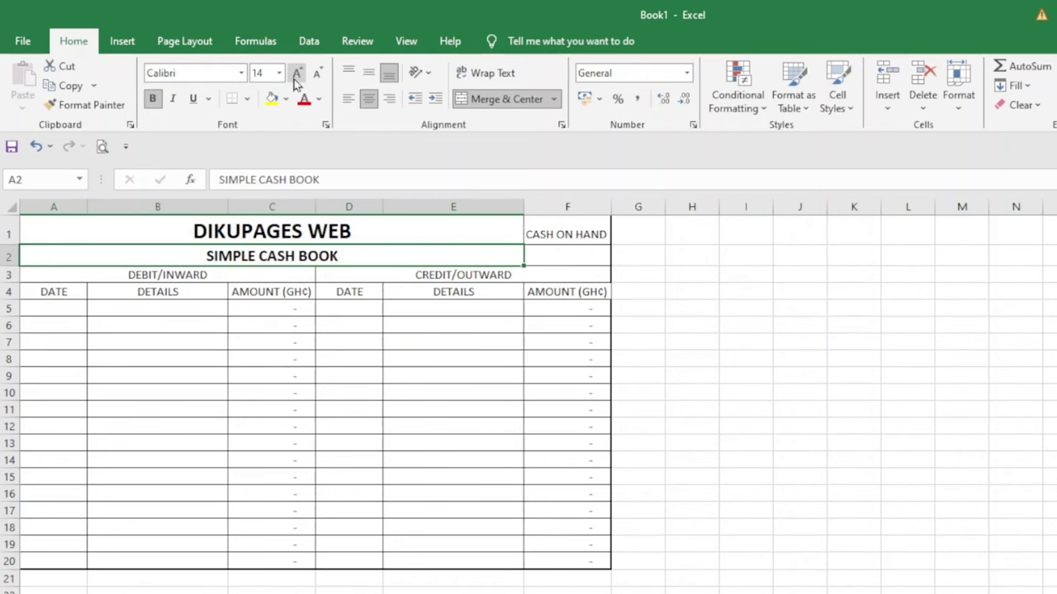
# Make the column headings in rows 3 and 4 and the CASH ON HAND heading in F1 bold
pyautogui.moveTo(42, 273); pyautogui.dragTo(428, 292)
pyautogui.click(156, 105)
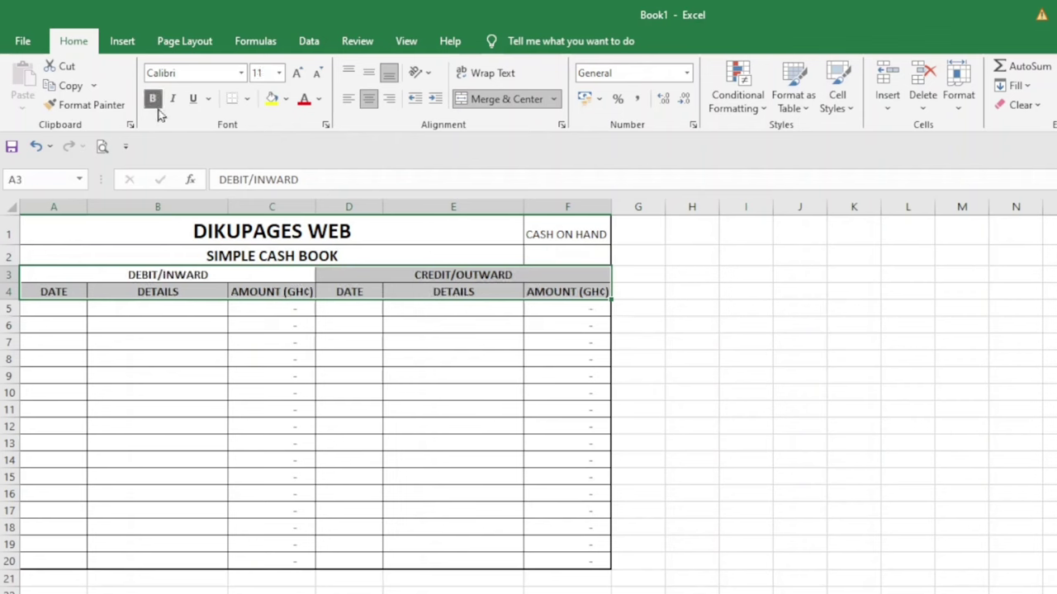
pyautogui.click(570, 239)
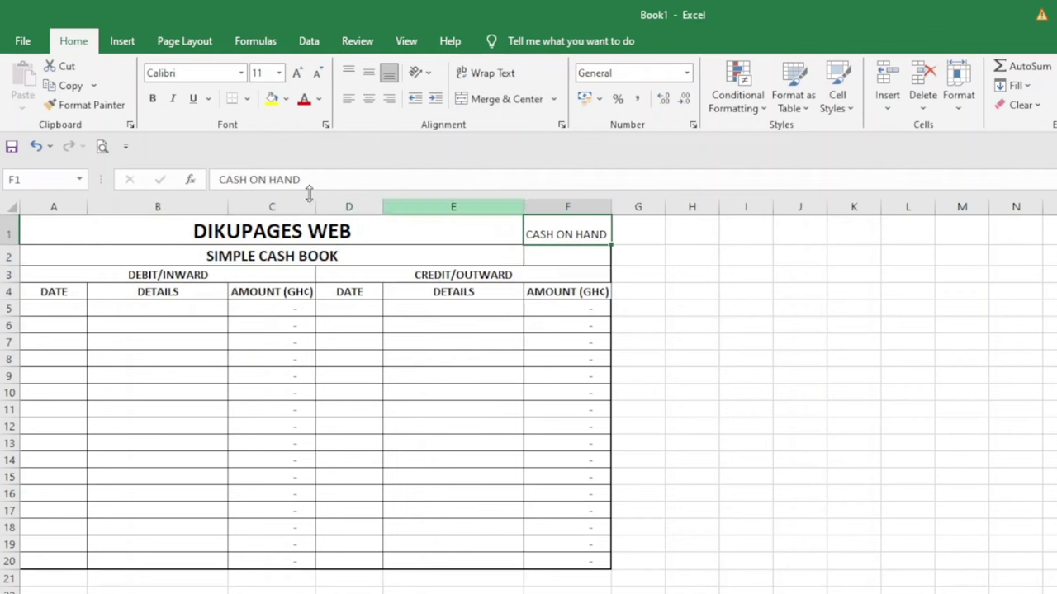
pyautogui.click(153, 99)
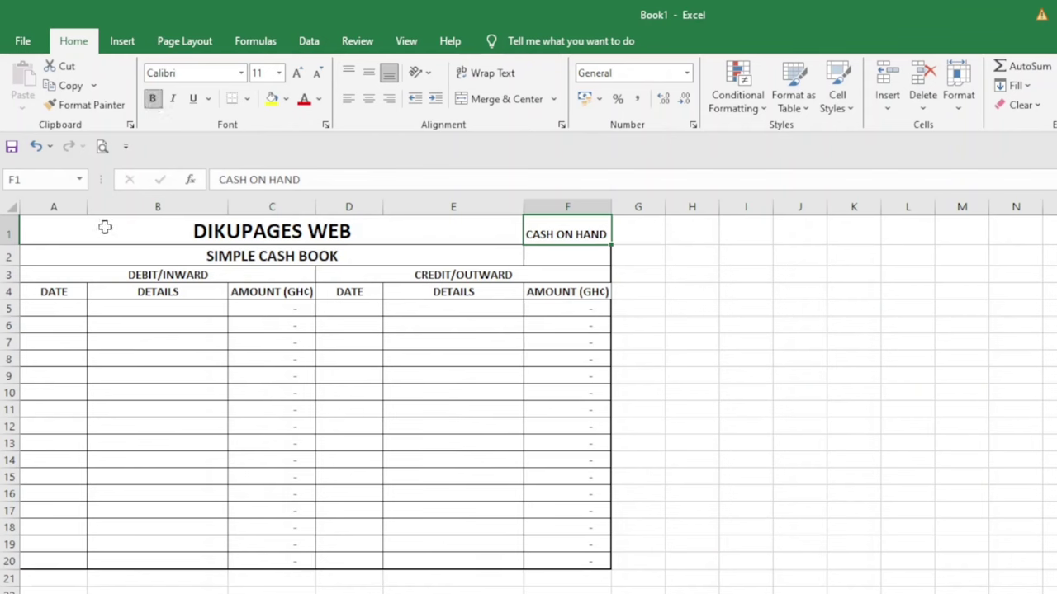
# Give the header block A1:F4 a dark green fill and white font colour
pyautogui.moveTo(91, 230); pyautogui.dragTo(568, 294)
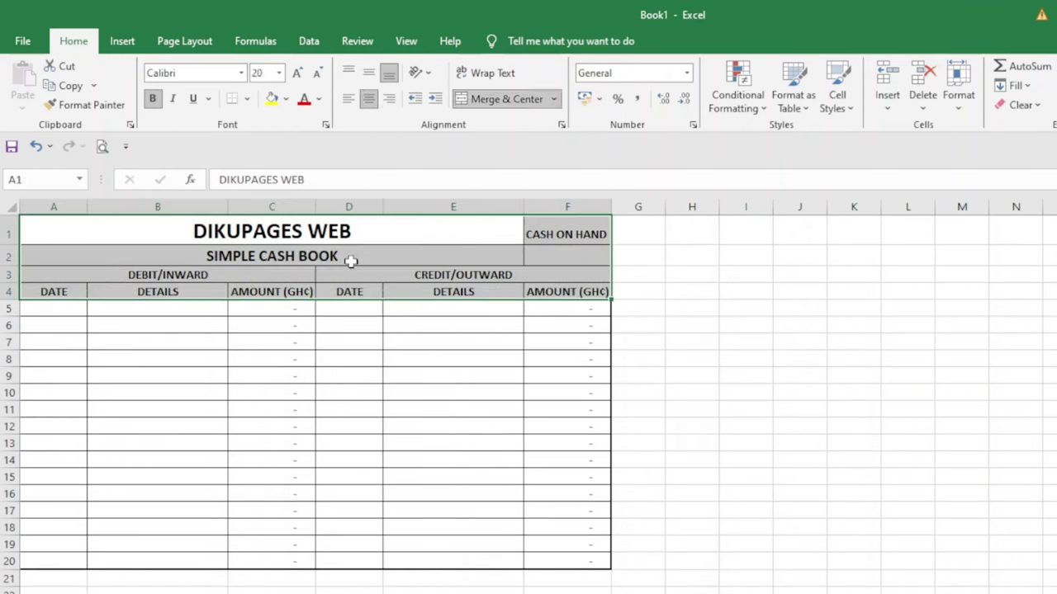
pyautogui.click(286, 100)
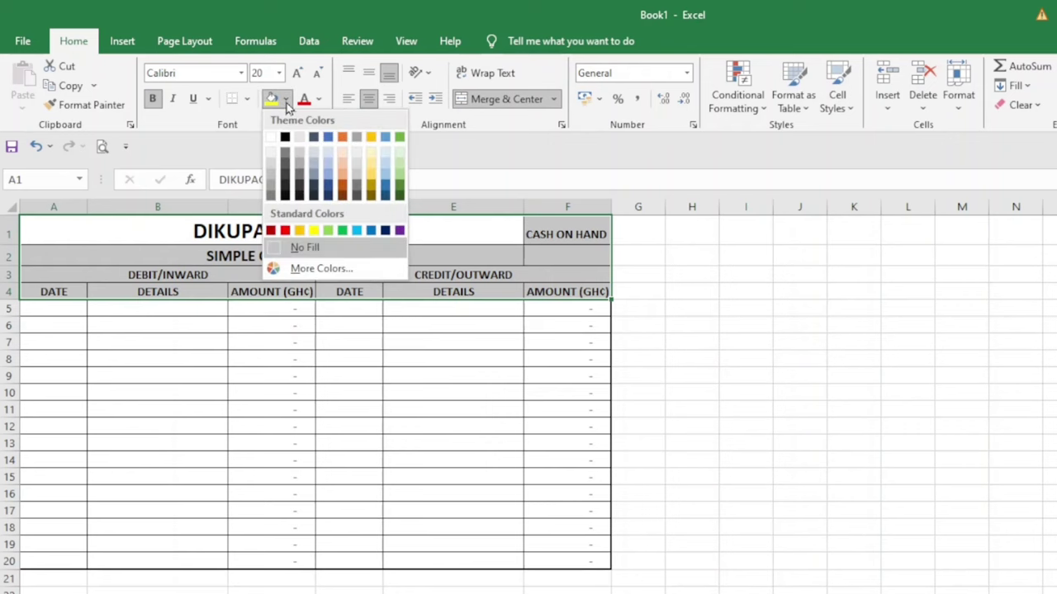
pyautogui.click(399, 196)
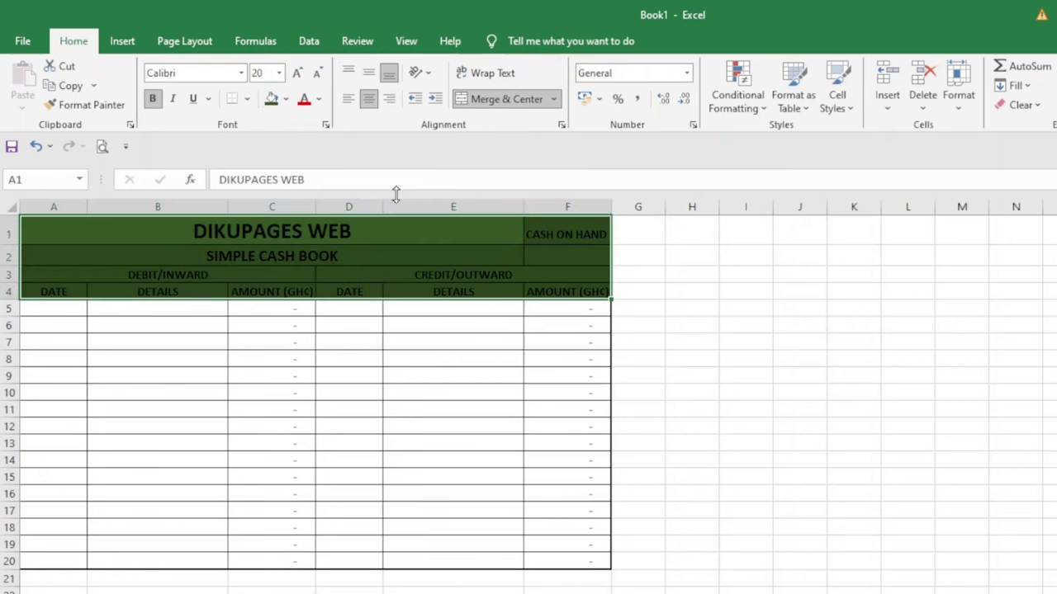
pyautogui.click(319, 99)
pyautogui.click(313, 156)
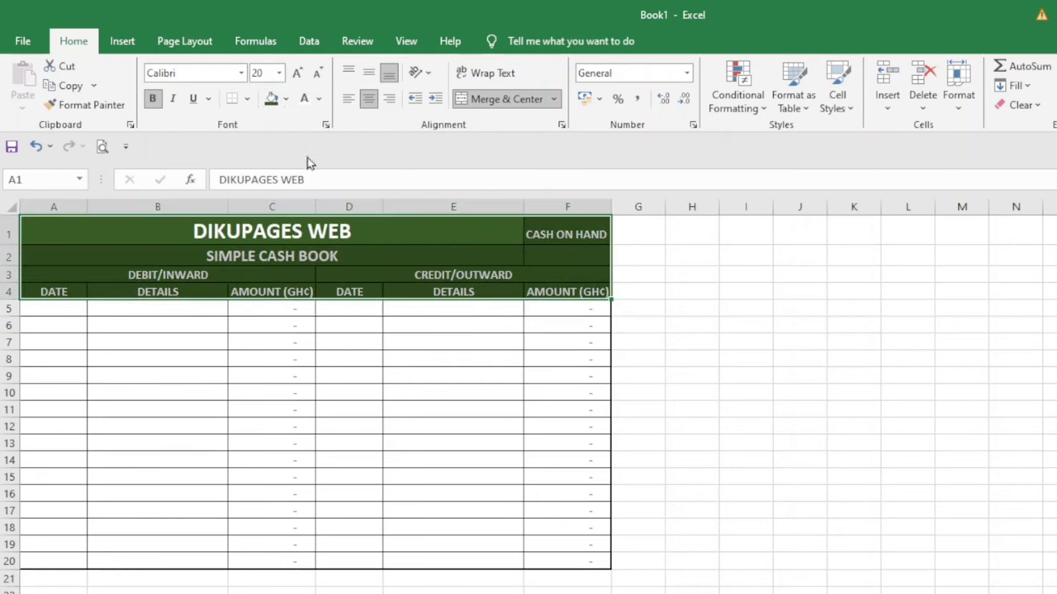
pyautogui.click(748, 445)
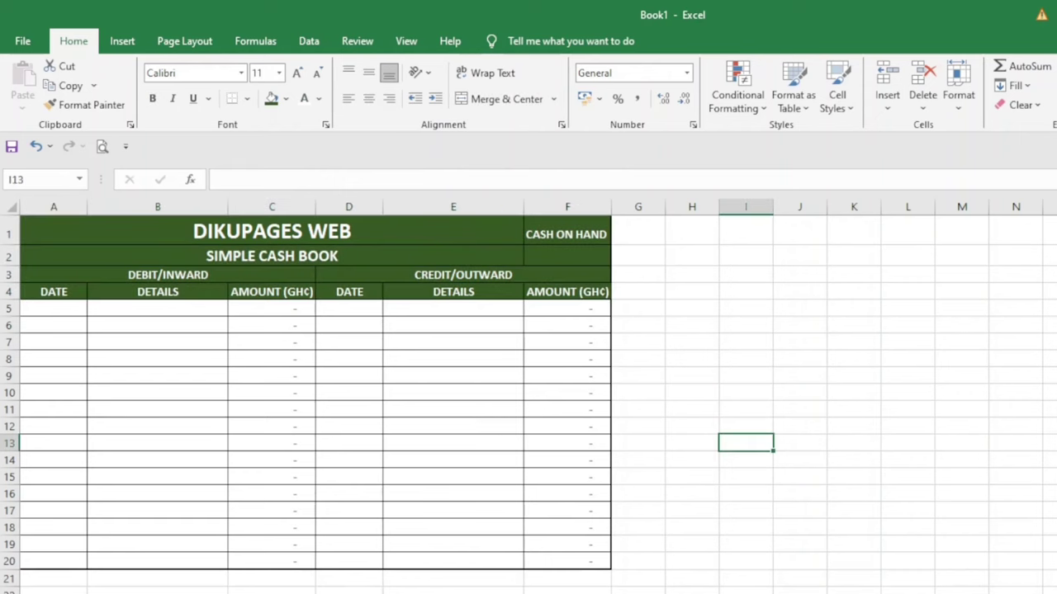
# Apply the same dark green fill and white font colour to the totals row A20:F20
pyautogui.moveTo(30, 559); pyautogui.dragTo(566, 561)
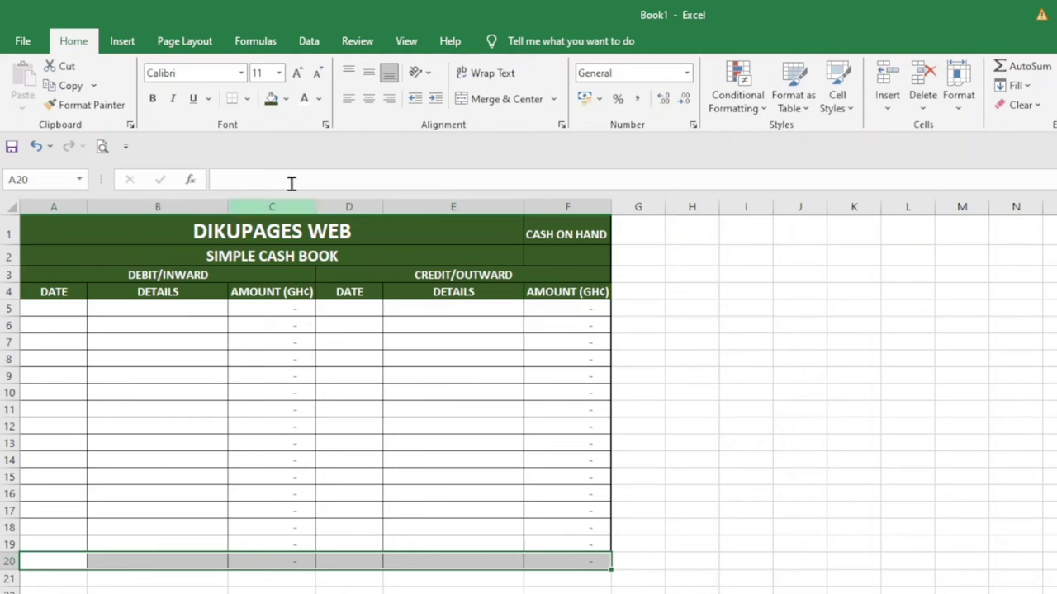
pyautogui.click(272, 99)
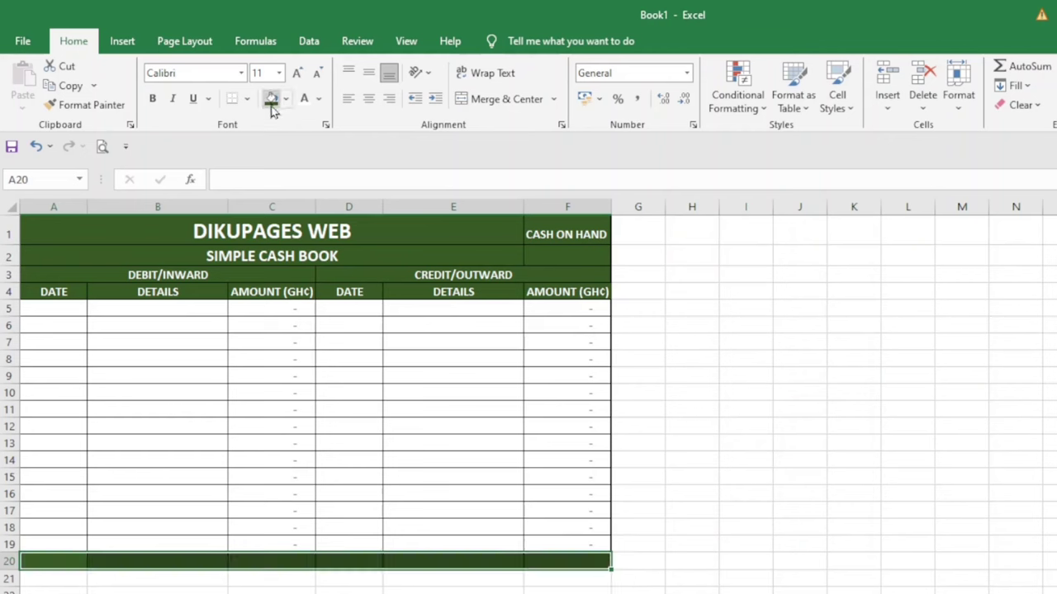
pyautogui.click(303, 101)
# Merge and center A20:B20 and enter the label TOTAL in it
pyautogui.moveTo(59, 561); pyautogui.dragTo(125, 559)
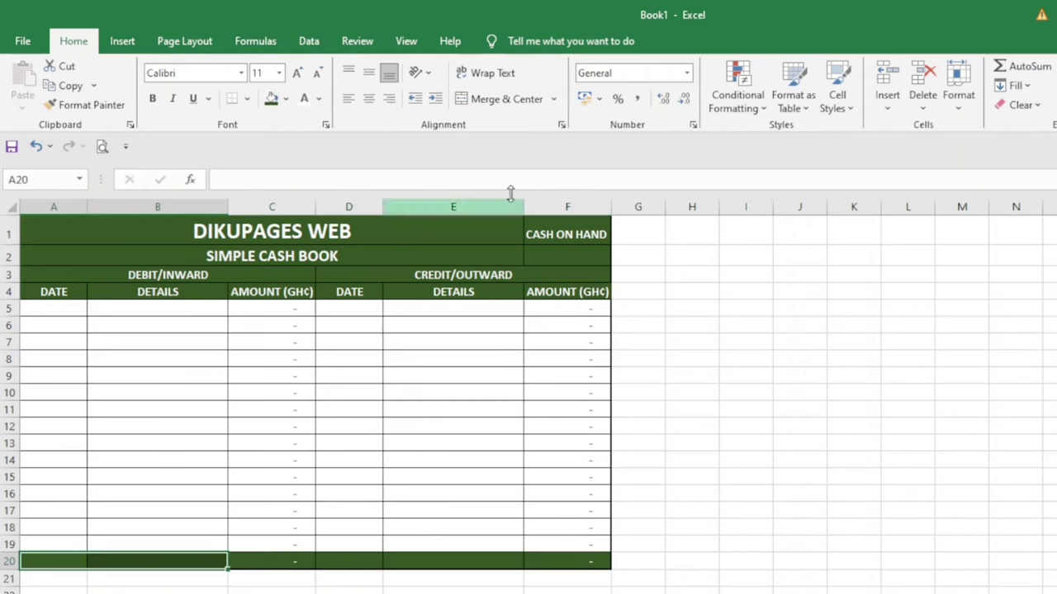
pyautogui.click(506, 100)
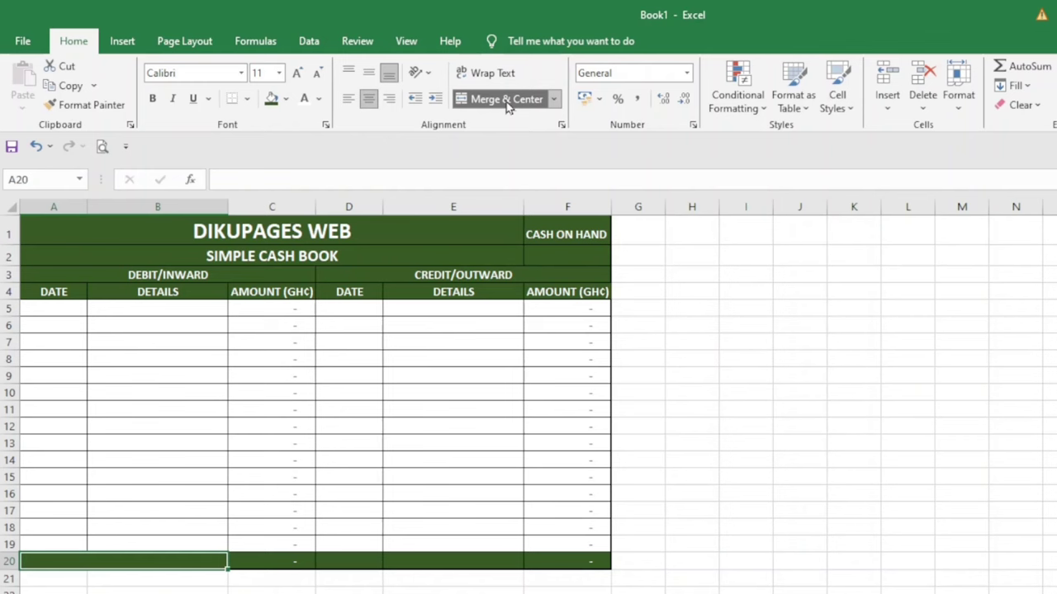
pyautogui.write('TOTAL')
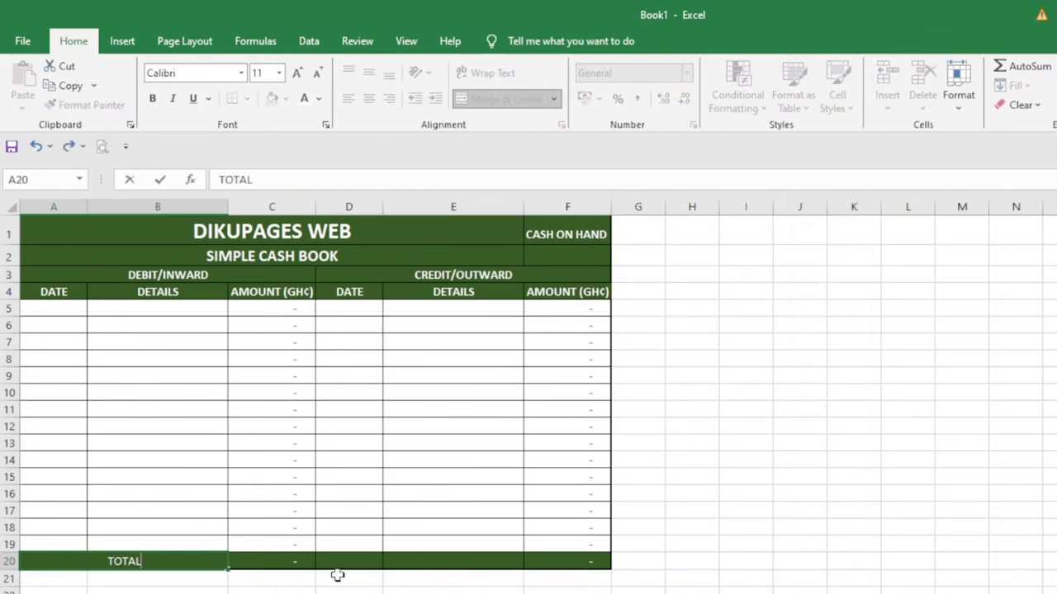
# Merge and center D20:E20 and enter the label TOTAL in it
pyautogui.moveTo(344, 559); pyautogui.dragTo(427, 557)
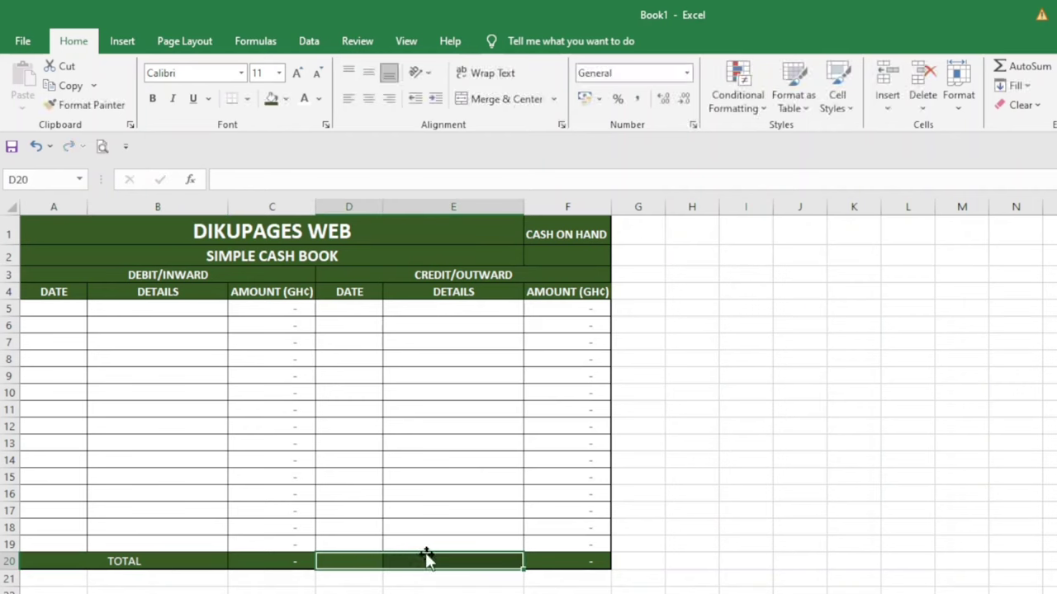
pyautogui.click(505, 100)
pyautogui.write('TA')
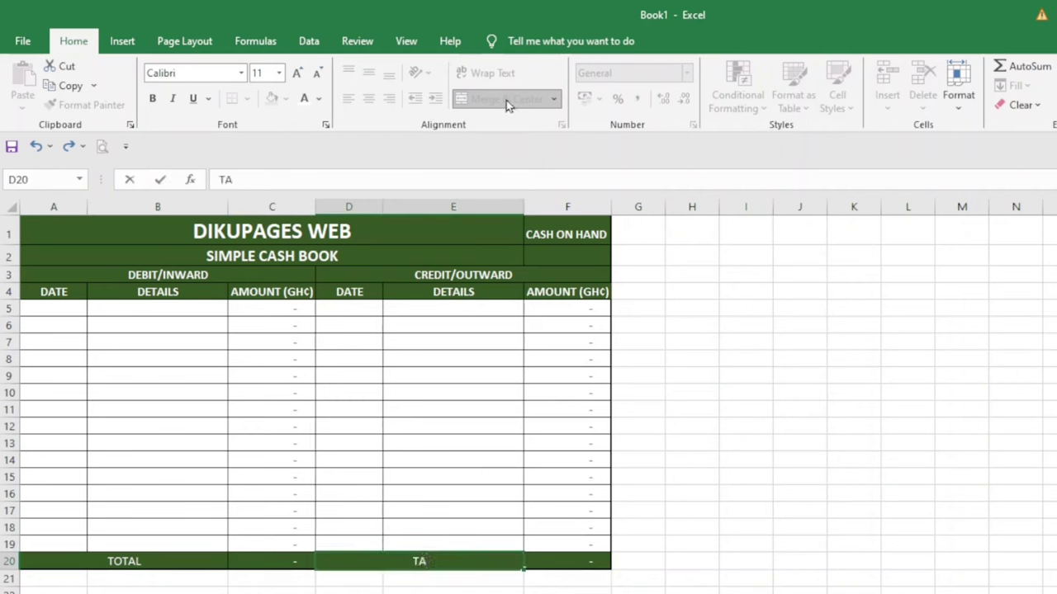
pyautogui.write('OTAL')
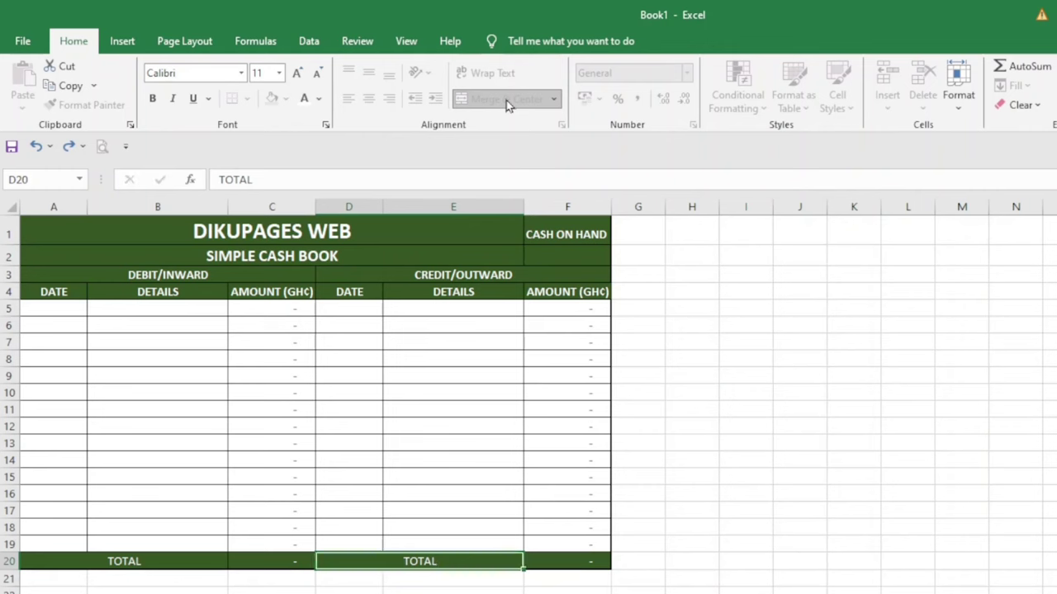
pyautogui.press('Return')
# Make the totals row A20:F20 bold and increase its font size to 14
pyautogui.moveTo(47, 561); pyautogui.dragTo(552, 561)
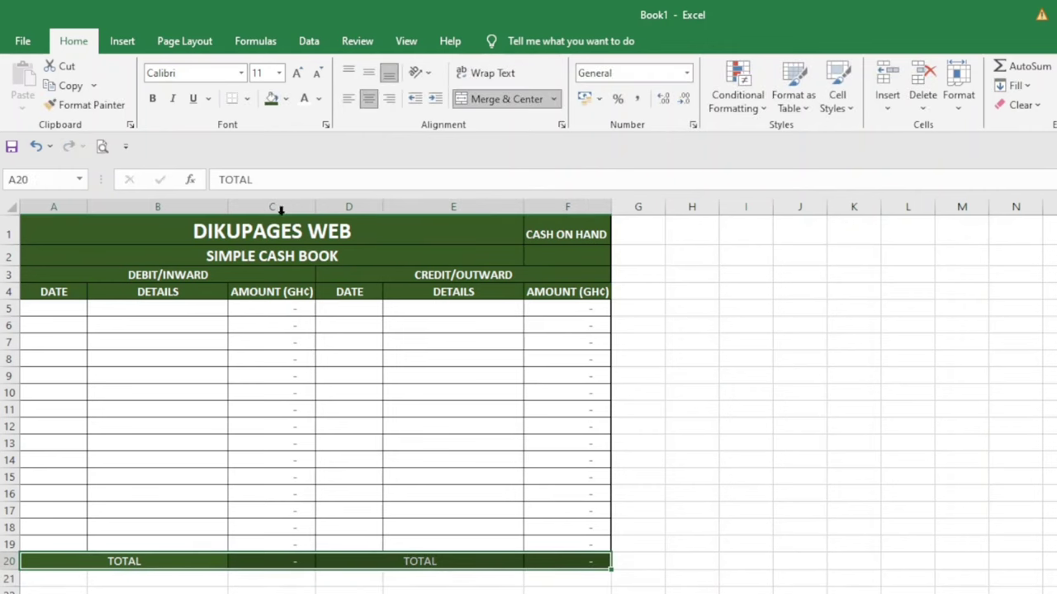
pyautogui.click(153, 98)
pyautogui.click(298, 73)
pyautogui.click(297, 73)
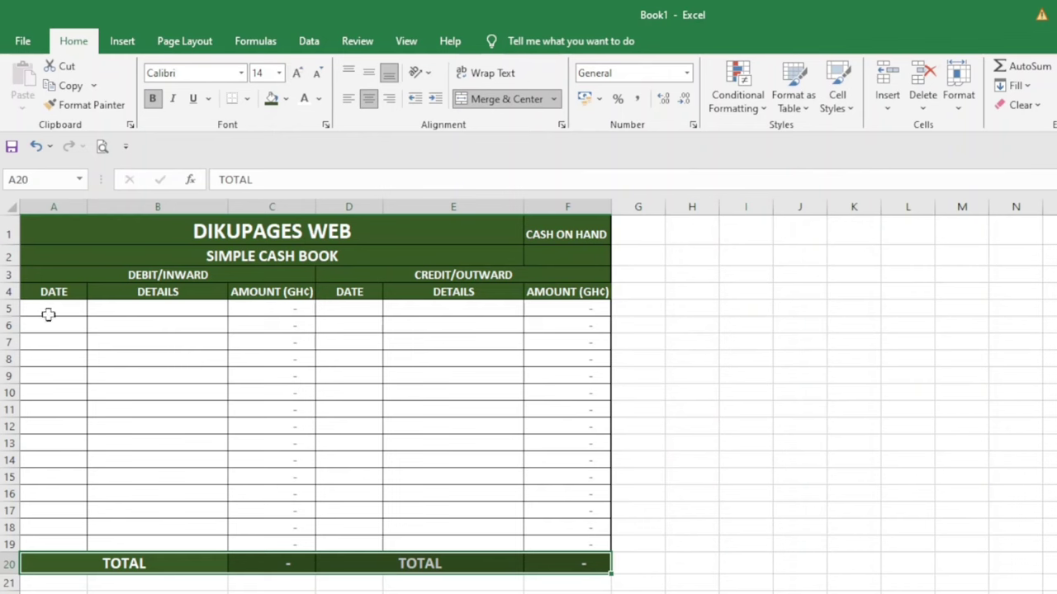
# Fill the entry area A5:F19 with the light green theme colour Green, Accent 6, Lighter 80%
pyautogui.moveTo(47, 311); pyautogui.dragTo(572, 537)
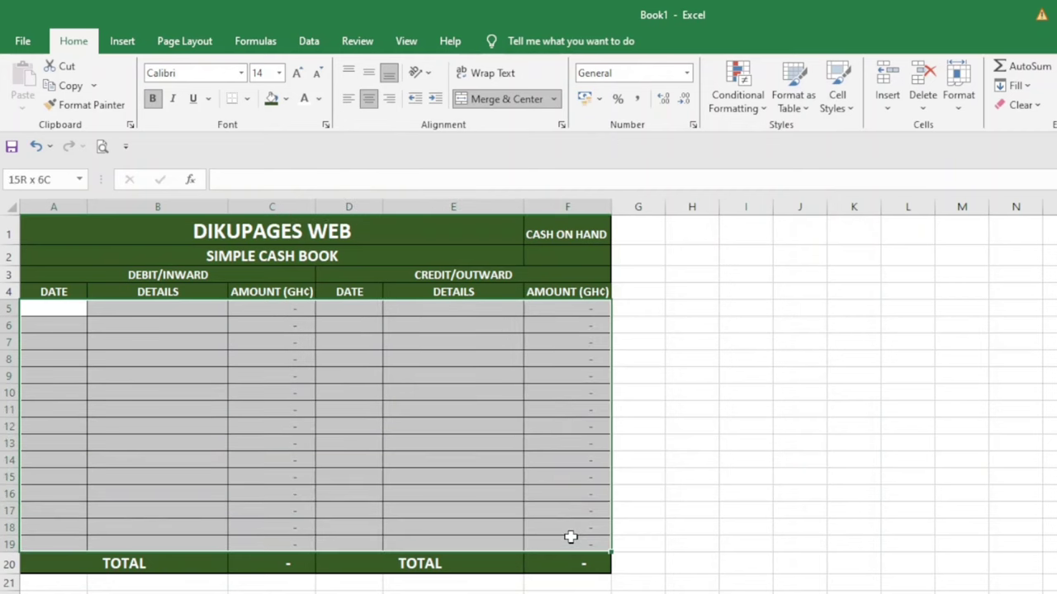
pyautogui.moveTo(571, 537); pyautogui.dragTo(571, 537)
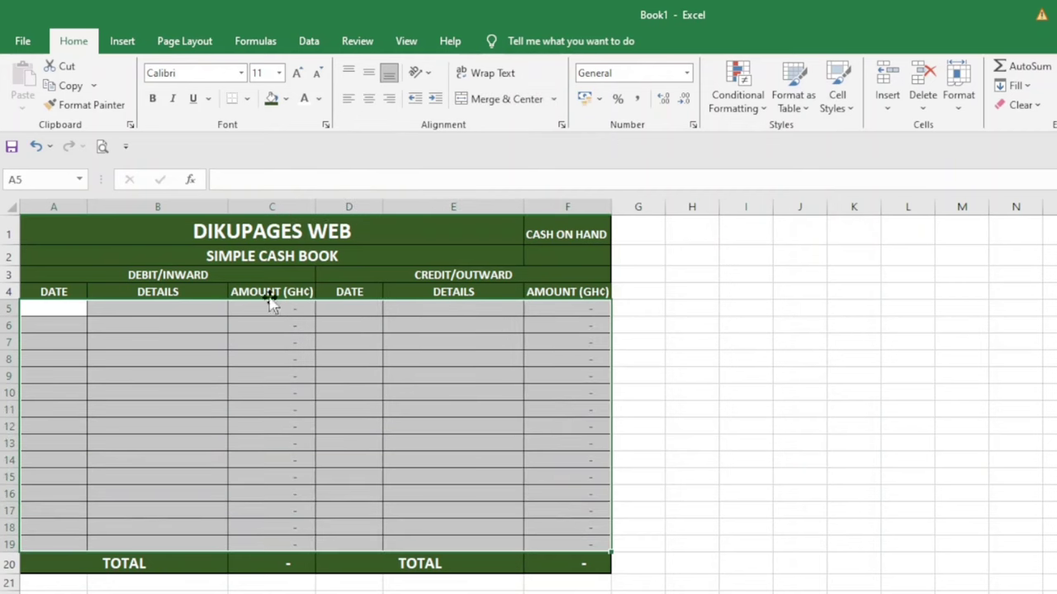
pyautogui.click(287, 99)
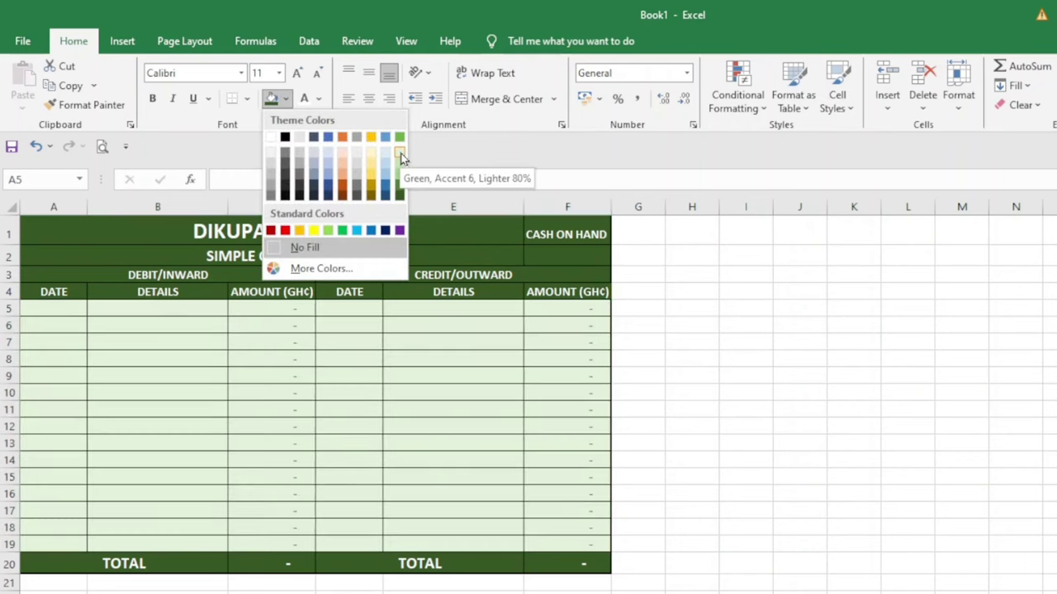
pyautogui.click(400, 158)
pyautogui.click(778, 464)
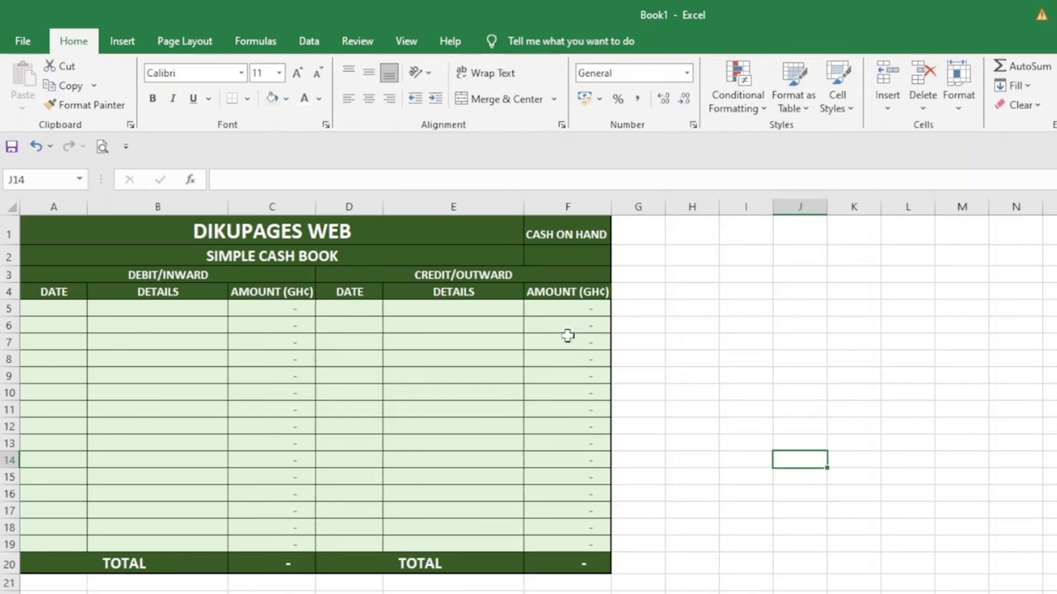
# Give cell F2 below CASH ON HAND the same light green fill and format it bold at size 14
pyautogui.click(563, 257)
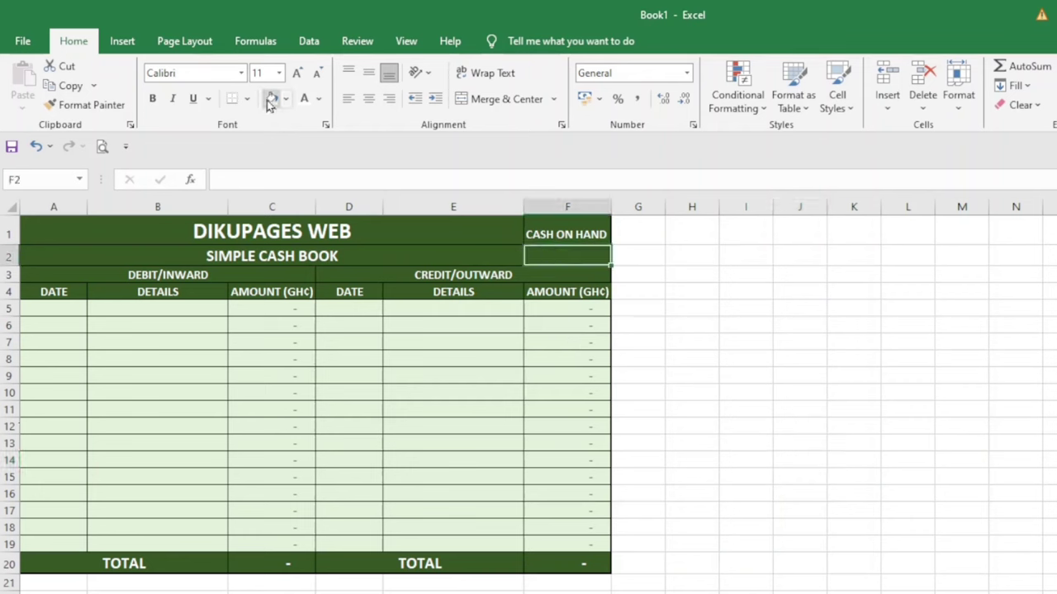
pyautogui.click(269, 100)
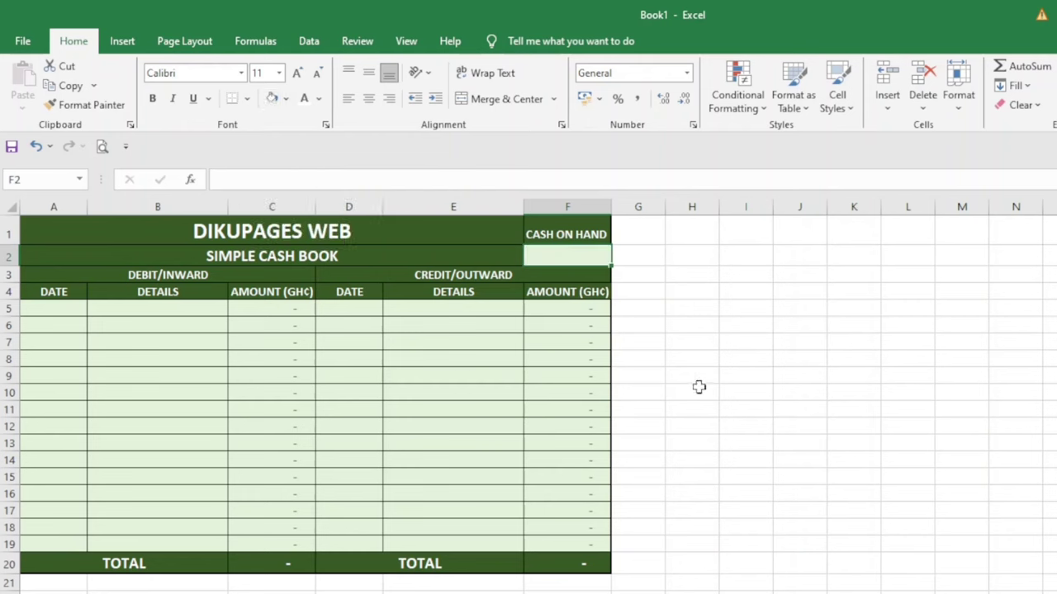
pyautogui.click(152, 98)
pyautogui.click(298, 75)
pyautogui.click(298, 74)
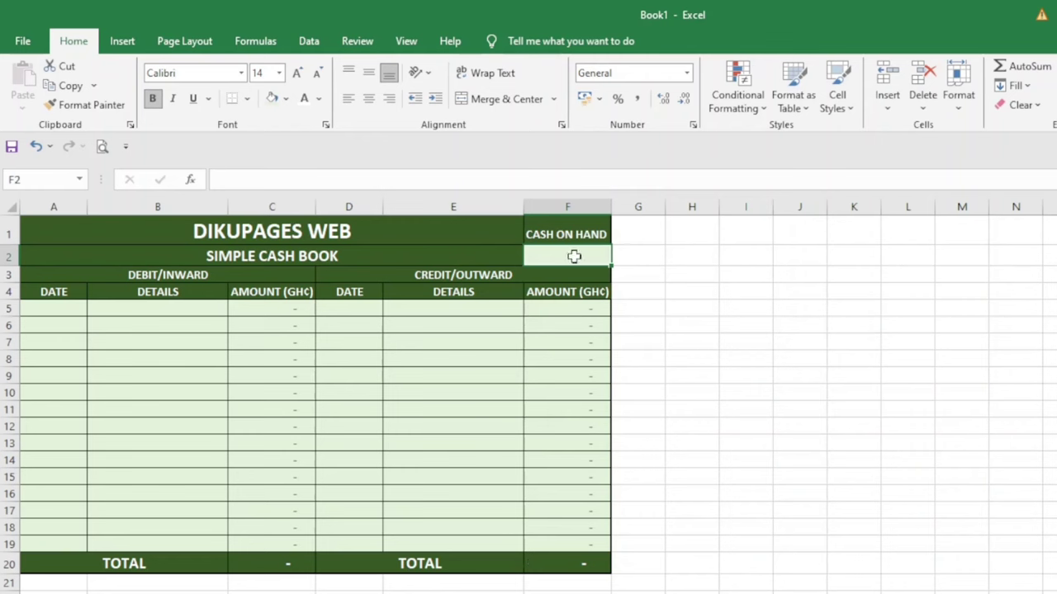
# Format cell F2 as Accounting with the currency symbol set to None
pyautogui.click(693, 125)
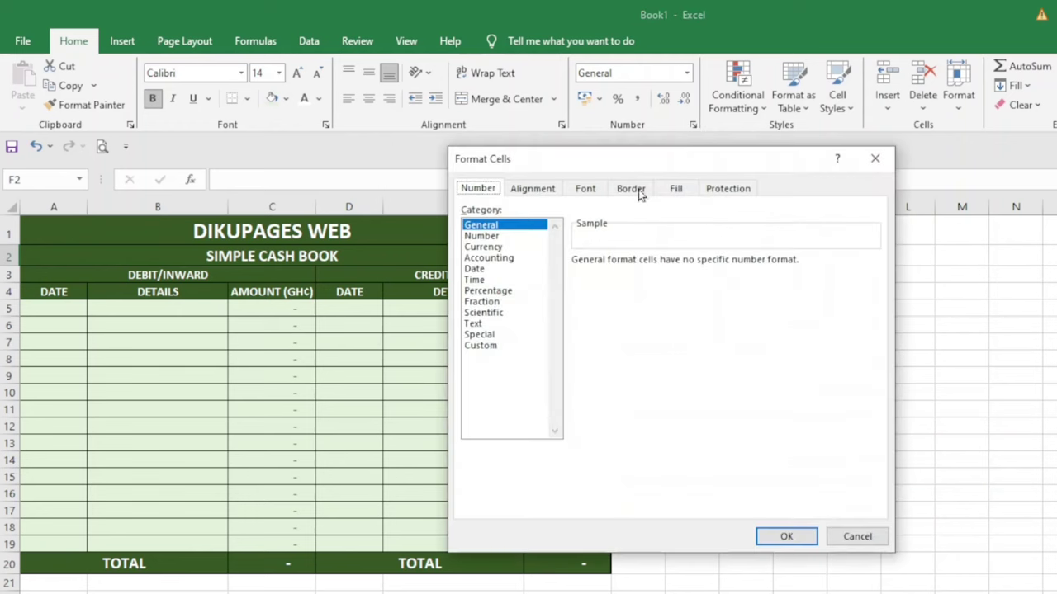
pyautogui.click(507, 260)
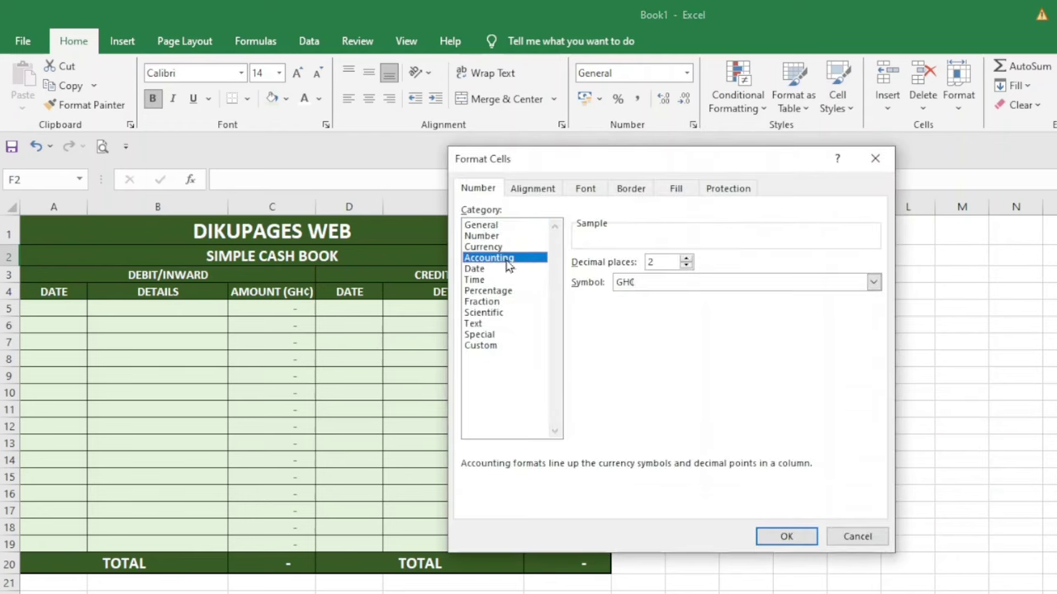
pyautogui.click(705, 282)
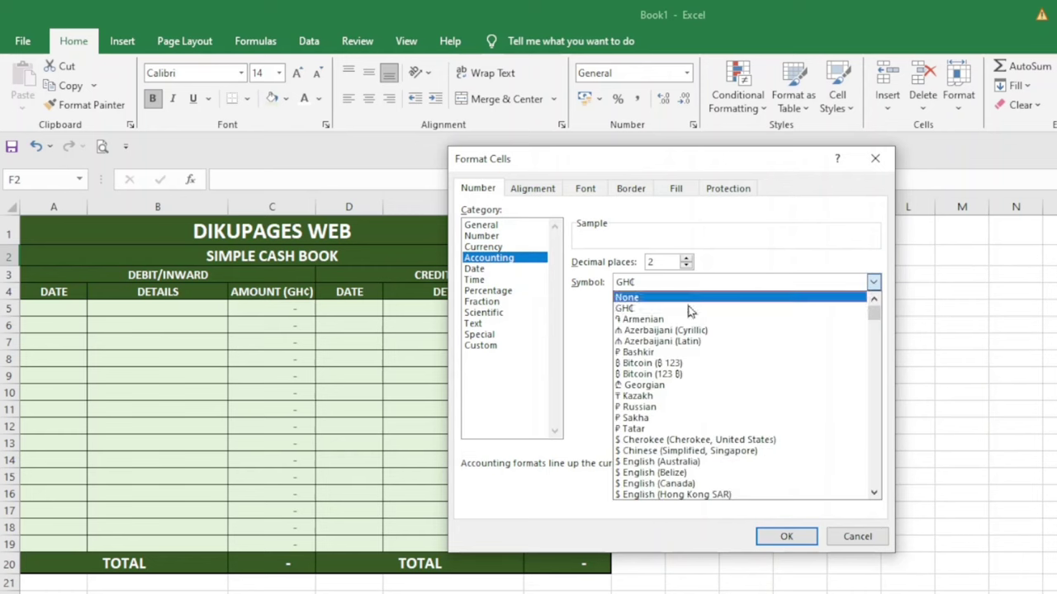
pyautogui.click(643, 298)
pyautogui.click(785, 537)
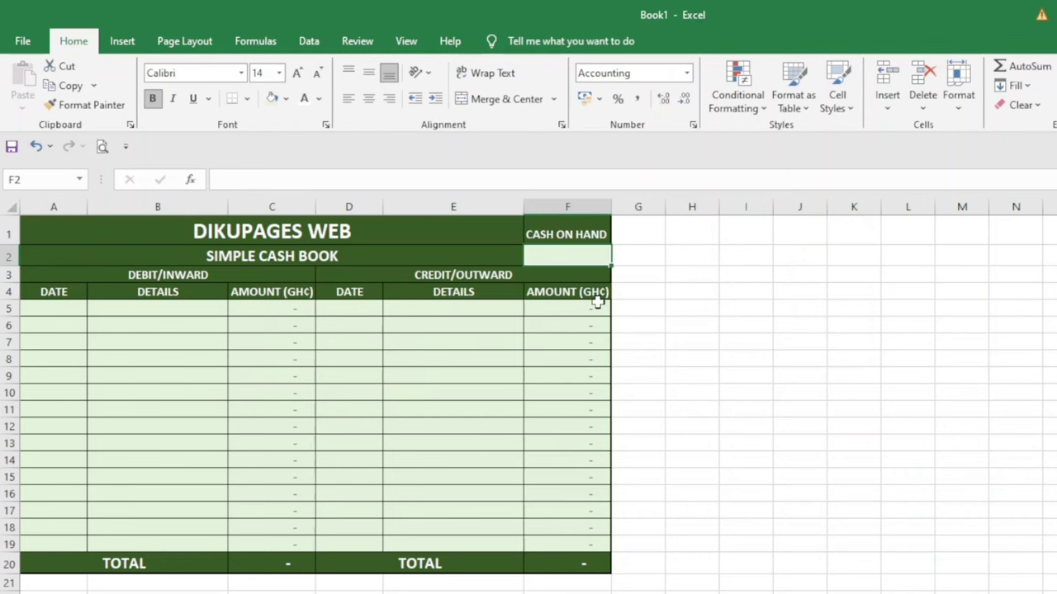
# Enter the formula =C20-F20 in F2 to calculate the cash on hand
pyautogui.write('=')
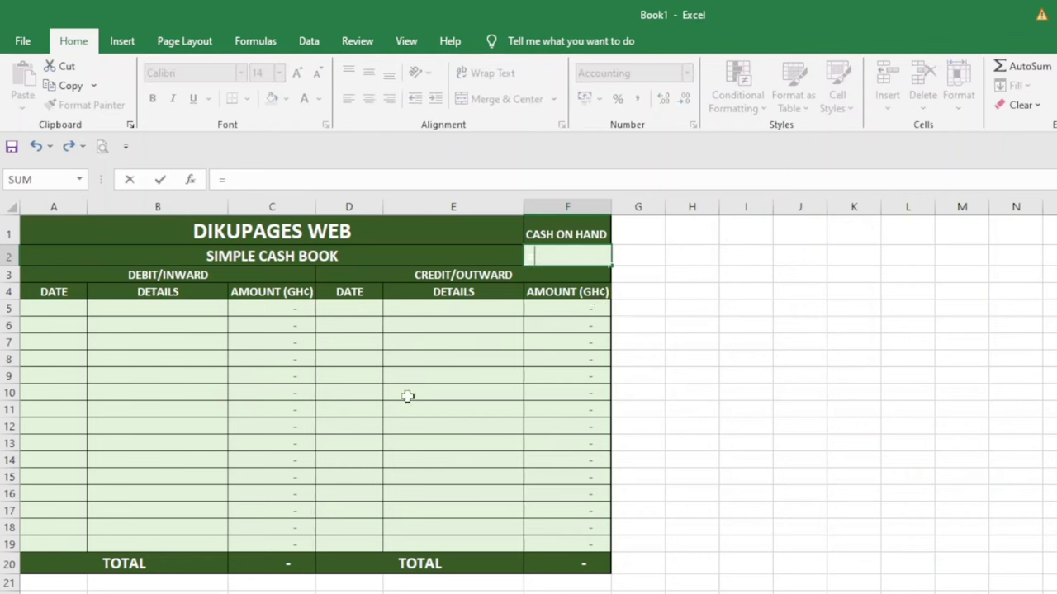
pyautogui.click(274, 562)
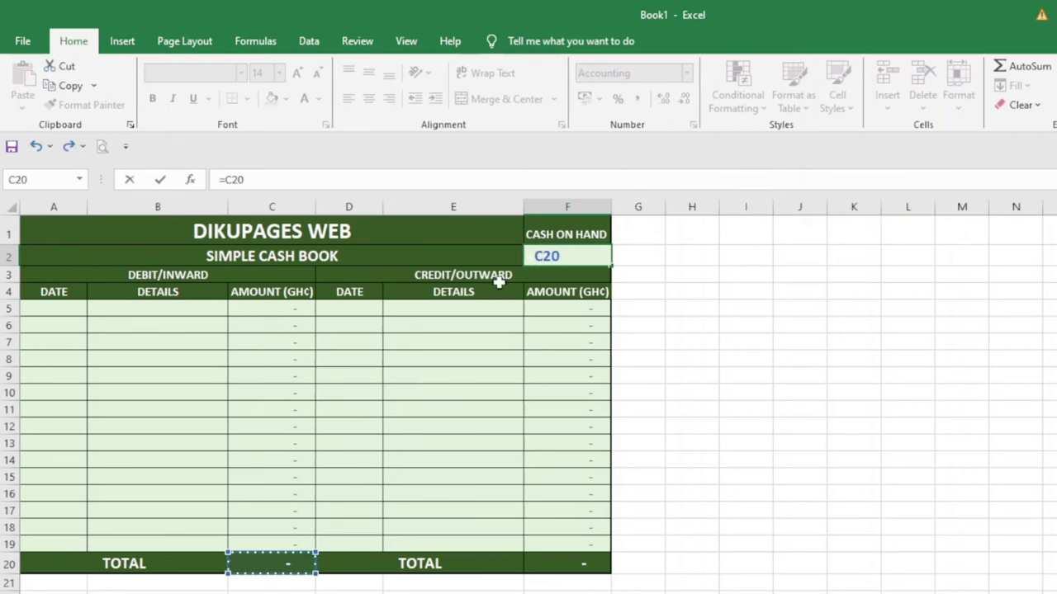
pyautogui.write('-')
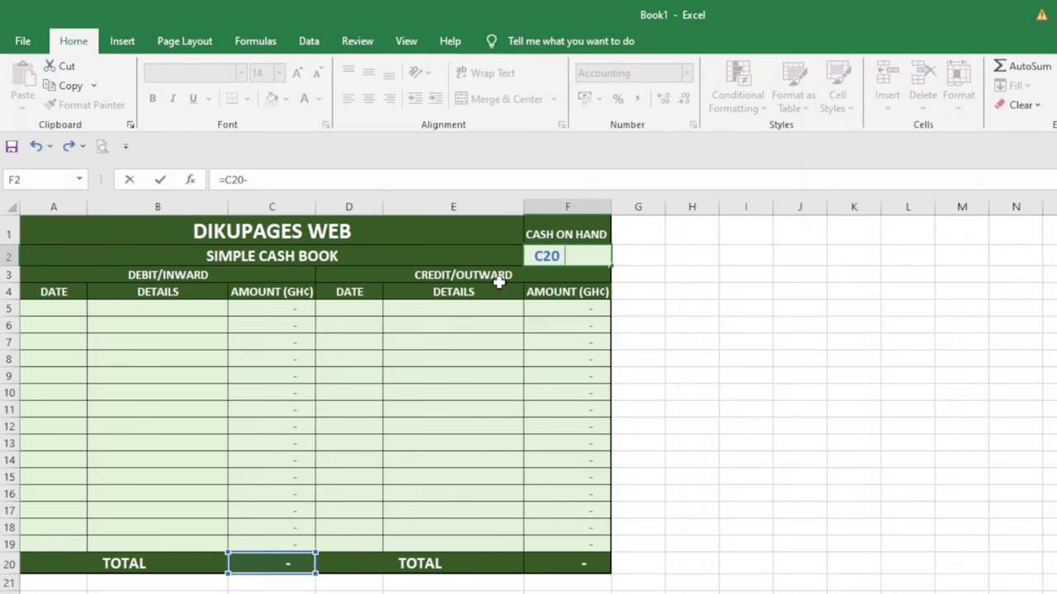
pyautogui.click(558, 568)
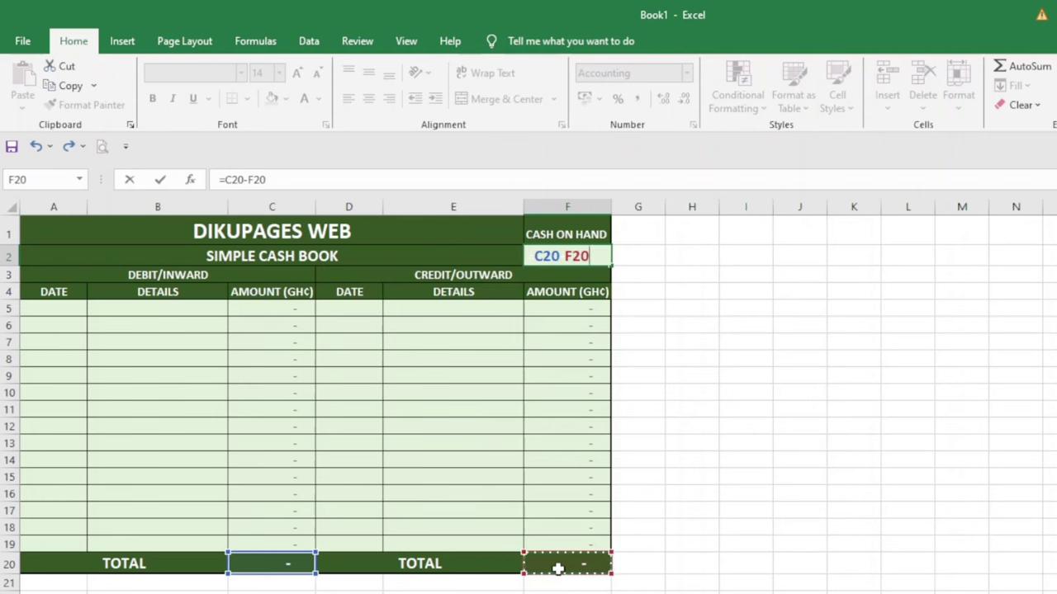
pyautogui.press('Return')
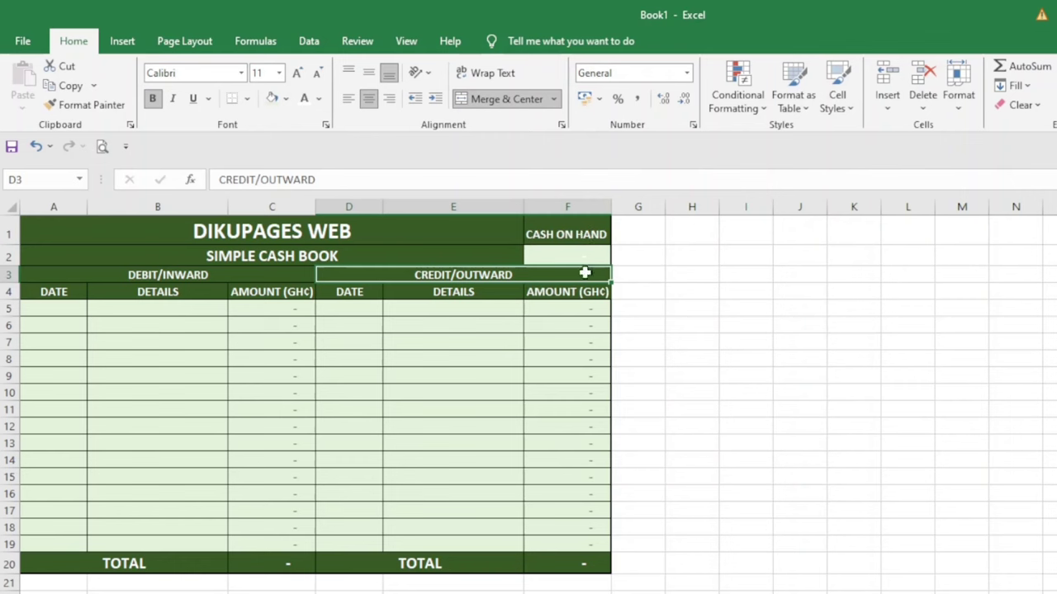
# Change the font colour of the cash-on-hand amount in F2 to black
pyautogui.click(552, 257)
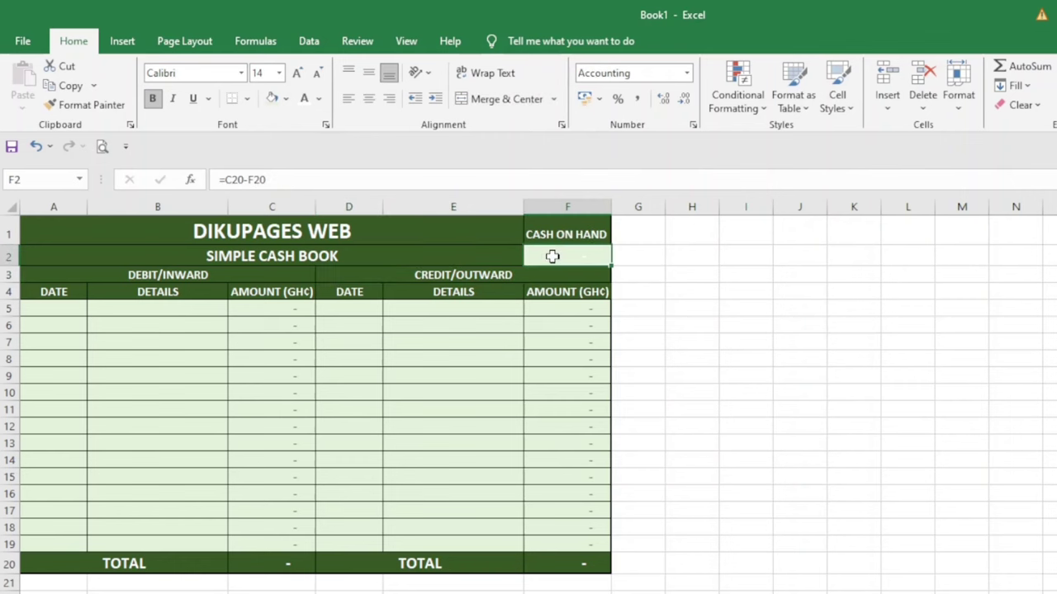
pyautogui.click(318, 98)
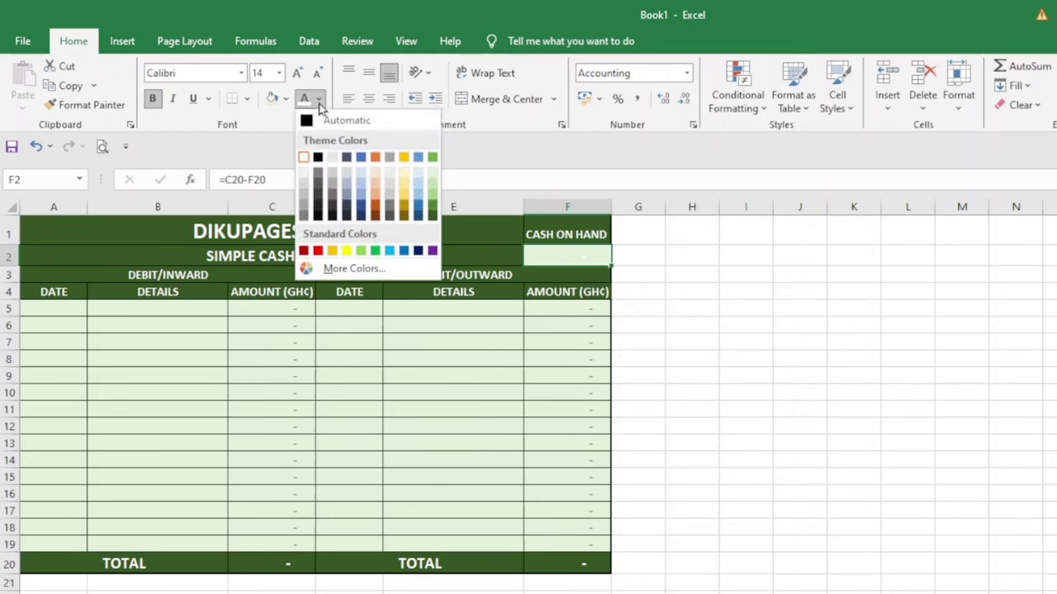
pyautogui.click(323, 158)
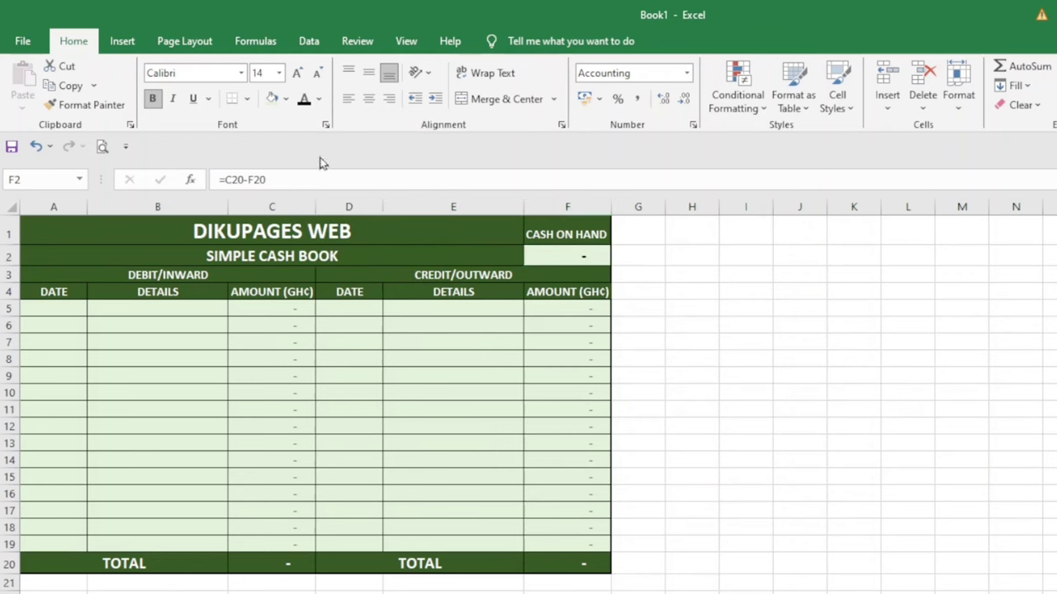
pyautogui.click(684, 388)
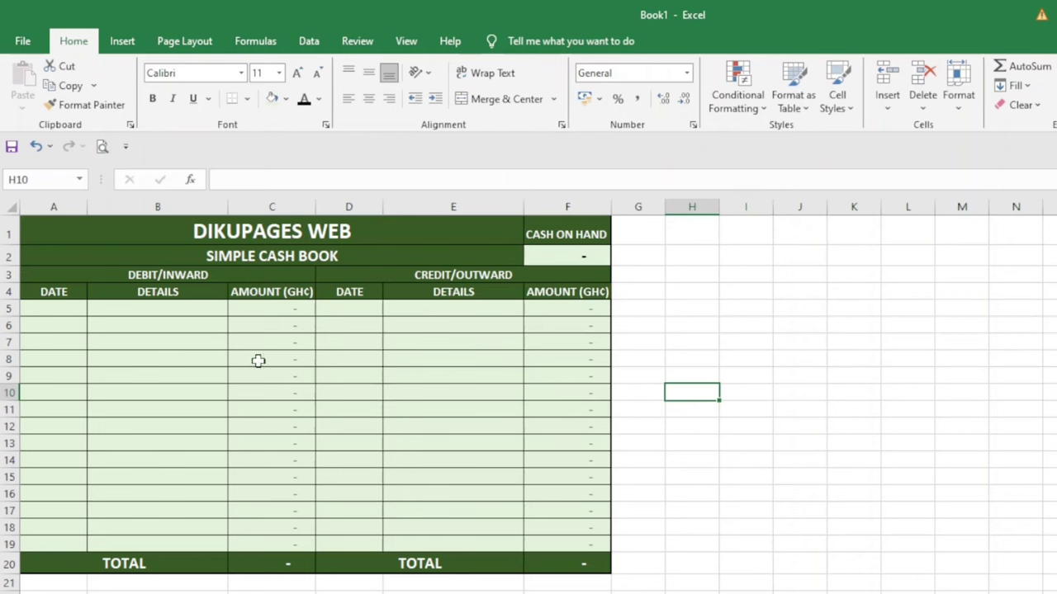
# Enter the first debit record in row 5: date 1 MAR 24, details Balance c/f, amount 20000
pyautogui.click(49, 308)
pyautogui.write('1 MAR 24')
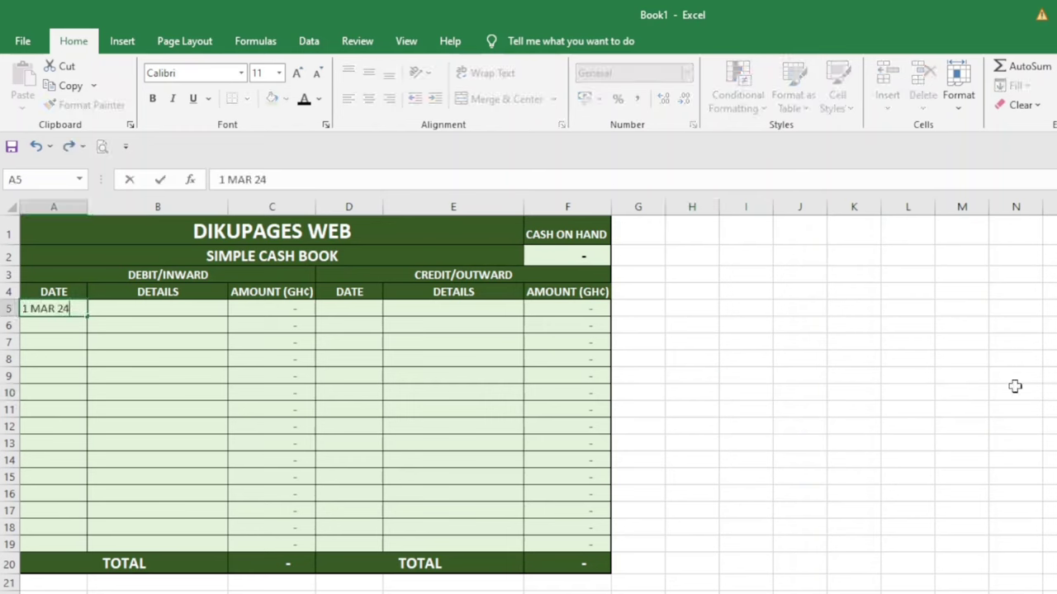
pyautogui.press('Return')
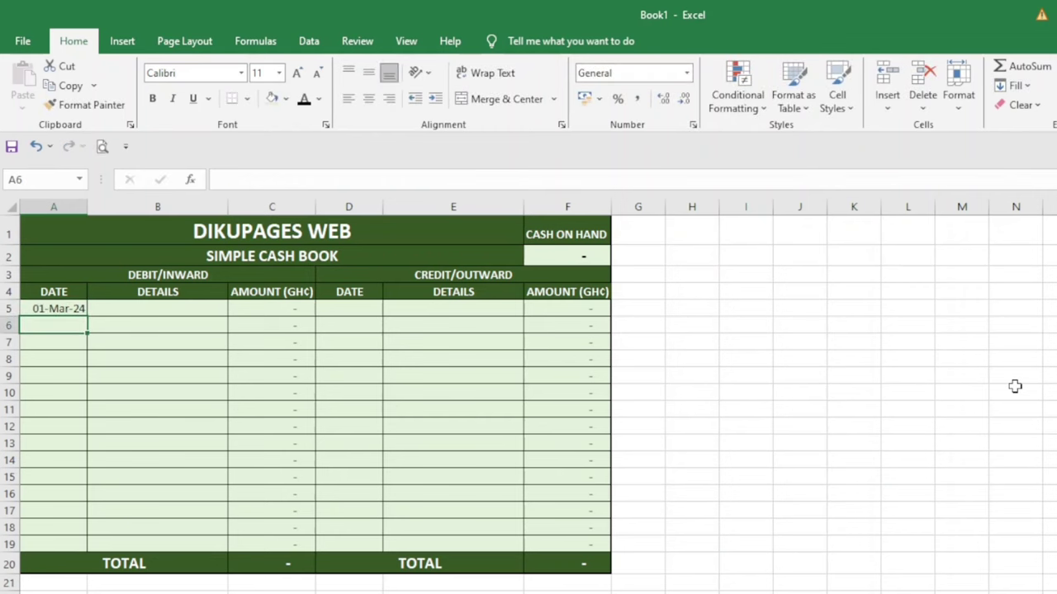
pyautogui.click(151, 310)
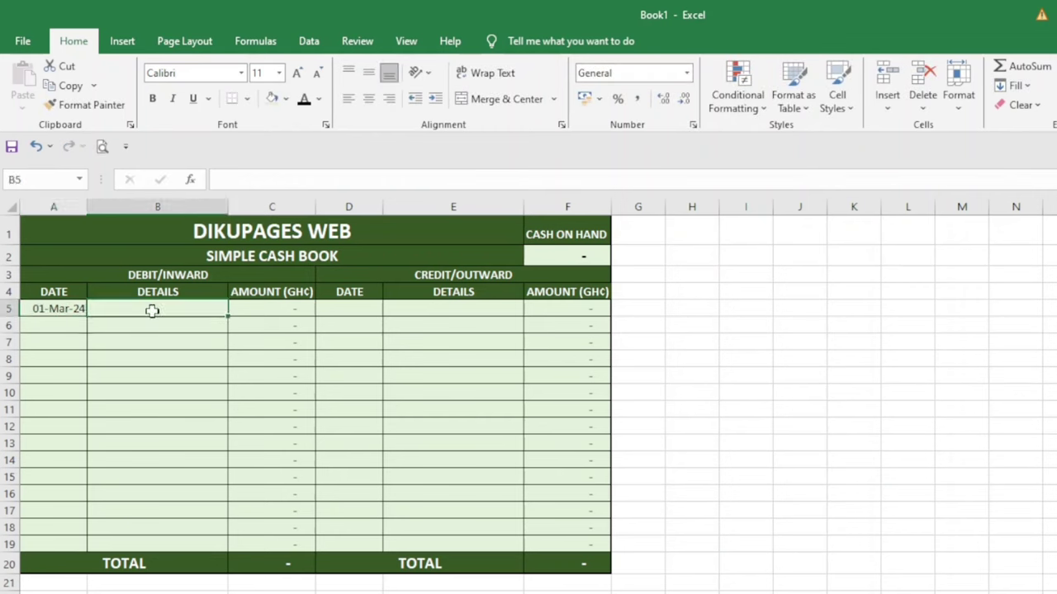
pyautogui.write('Ba')
pyautogui.write('l')
pyautogui.press('BackSpace')
pyautogui.write('alance c/f')
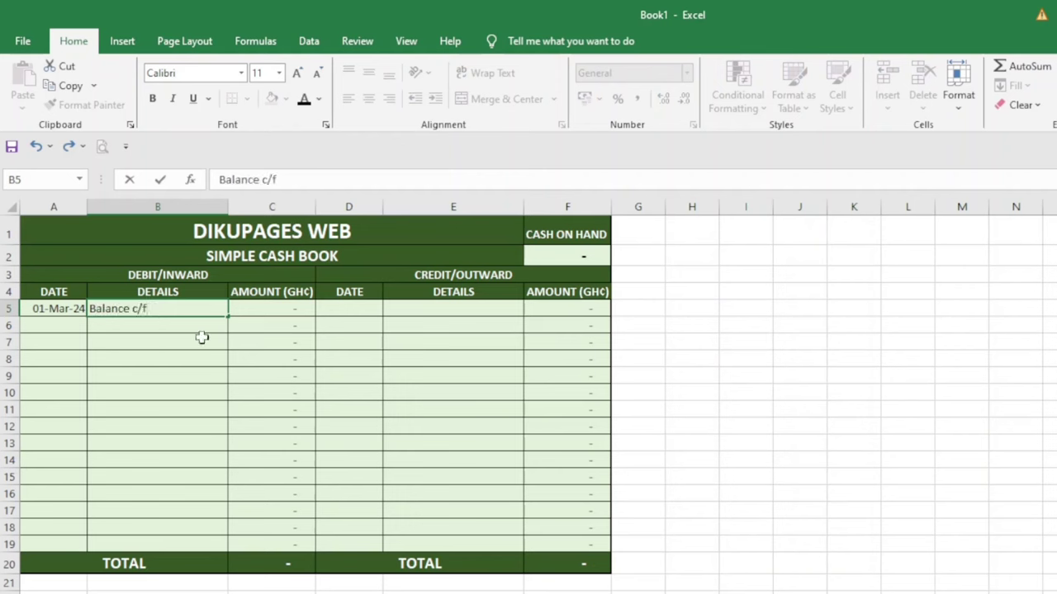
pyautogui.click(271, 311)
pyautogui.write('20000')
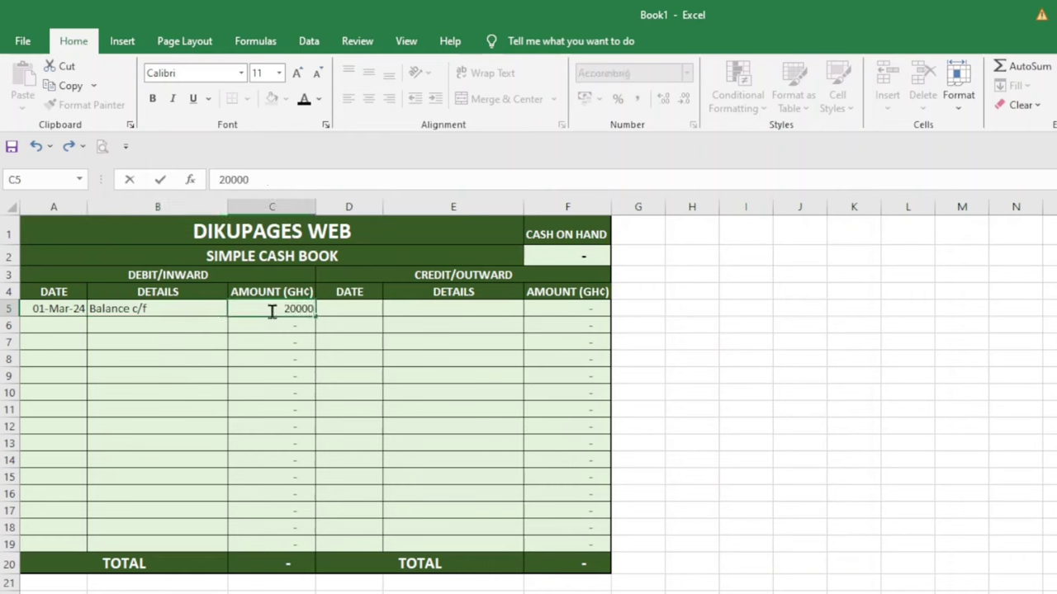
pyautogui.press('Return')
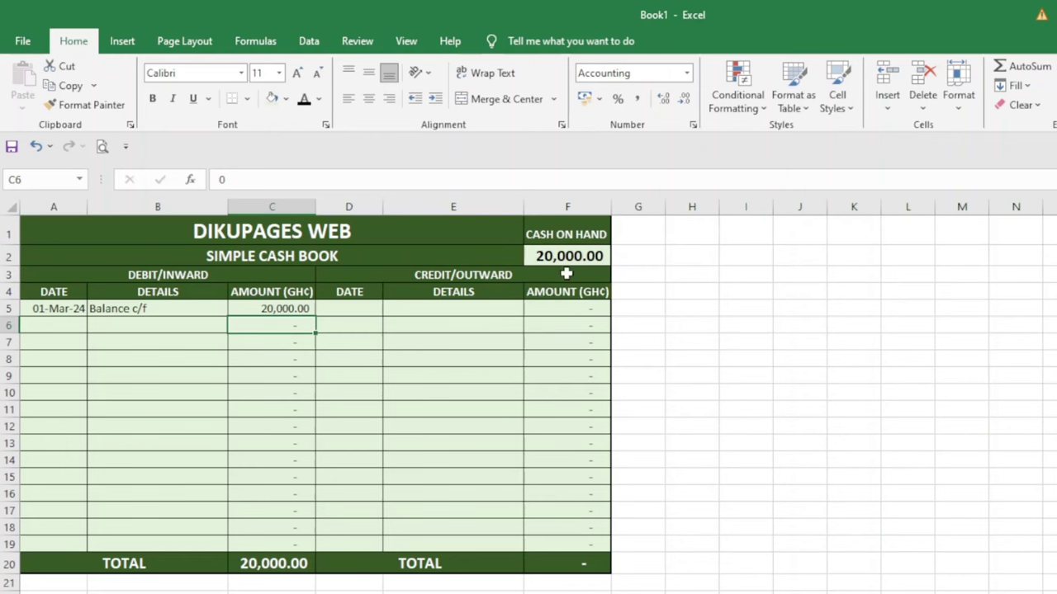
# Enter the second debit record in row 6: date 5 mar 24, details Received from Design, amount 2500
pyautogui.click(47, 323)
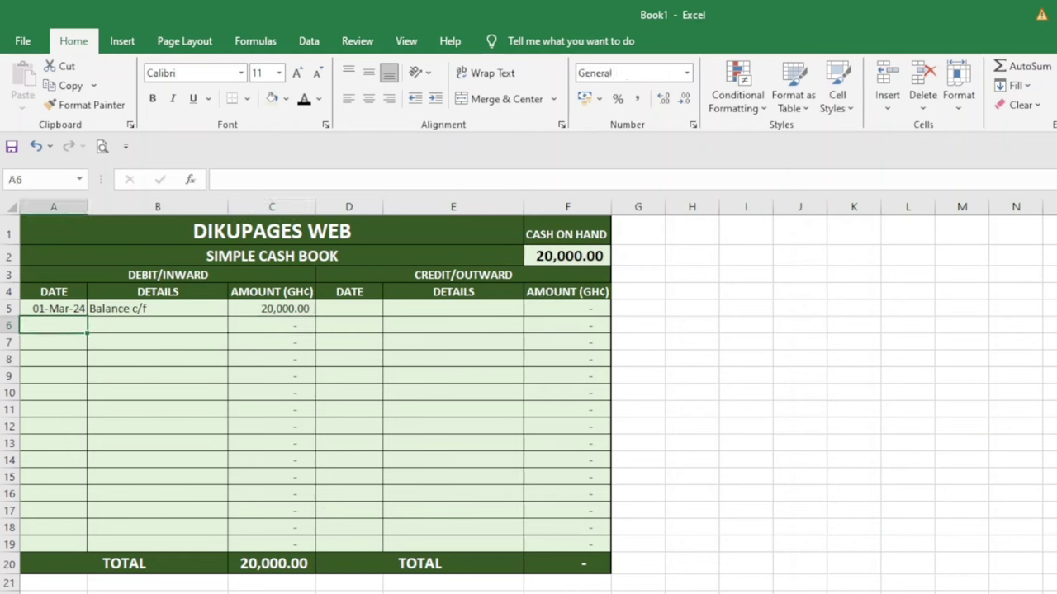
pyautogui.write('5 mar 24')
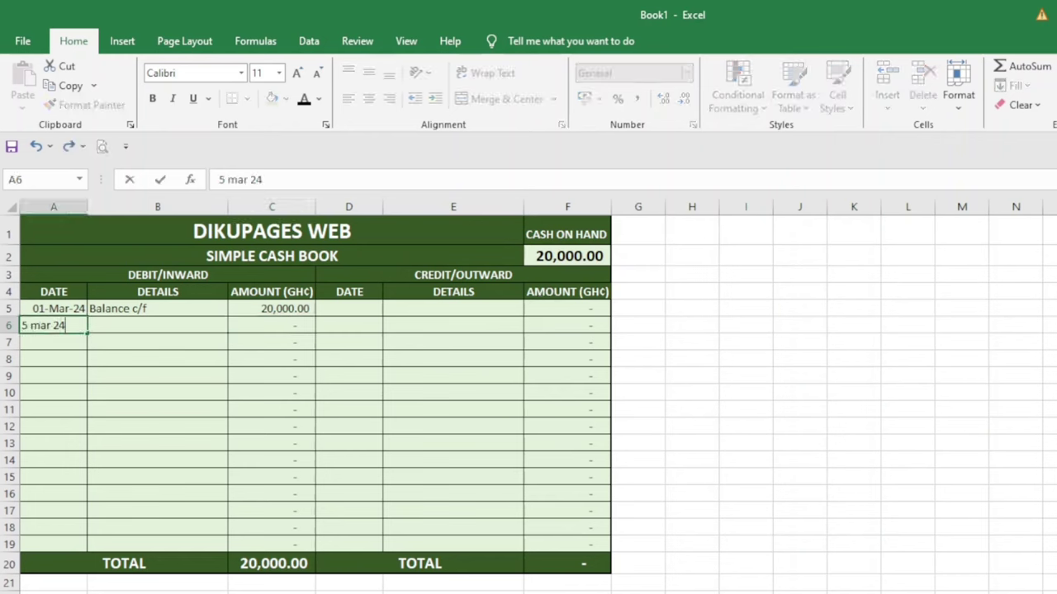
pyautogui.press('Return')
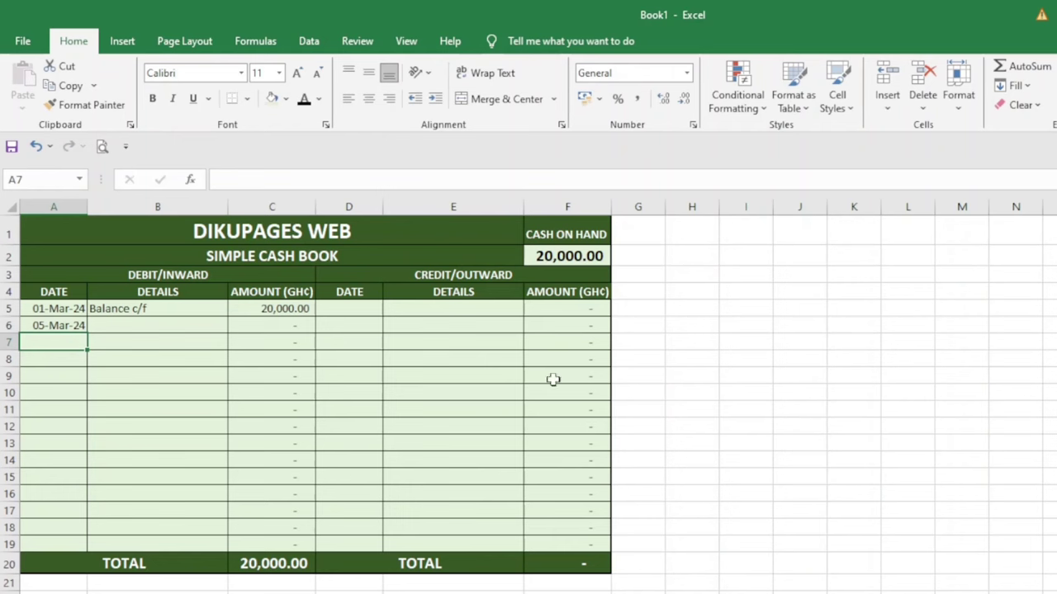
pyautogui.click(168, 327)
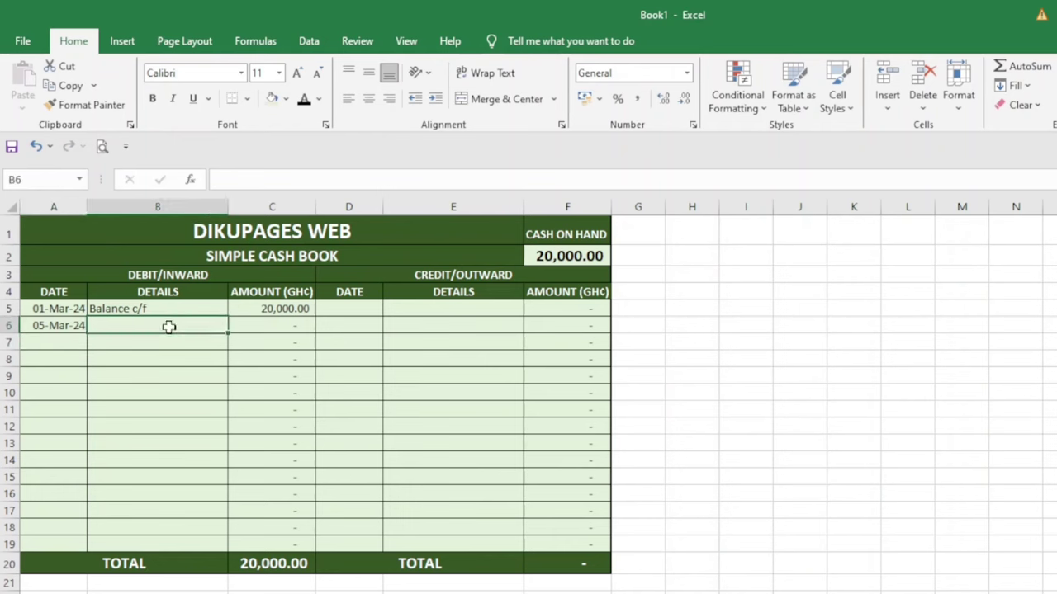
pyautogui.write('Received from Design')
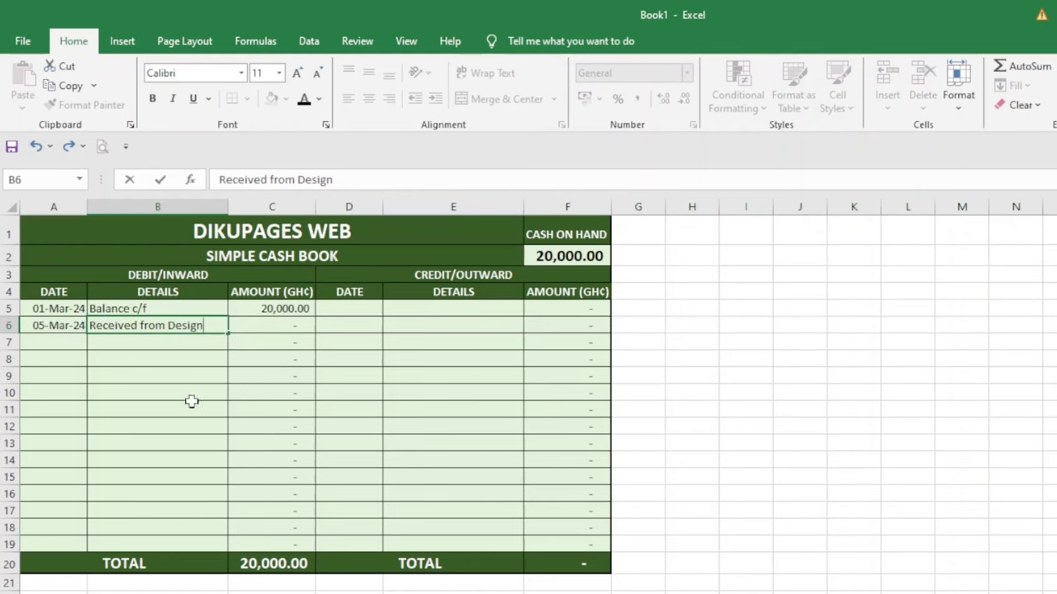
pyautogui.click(291, 327)
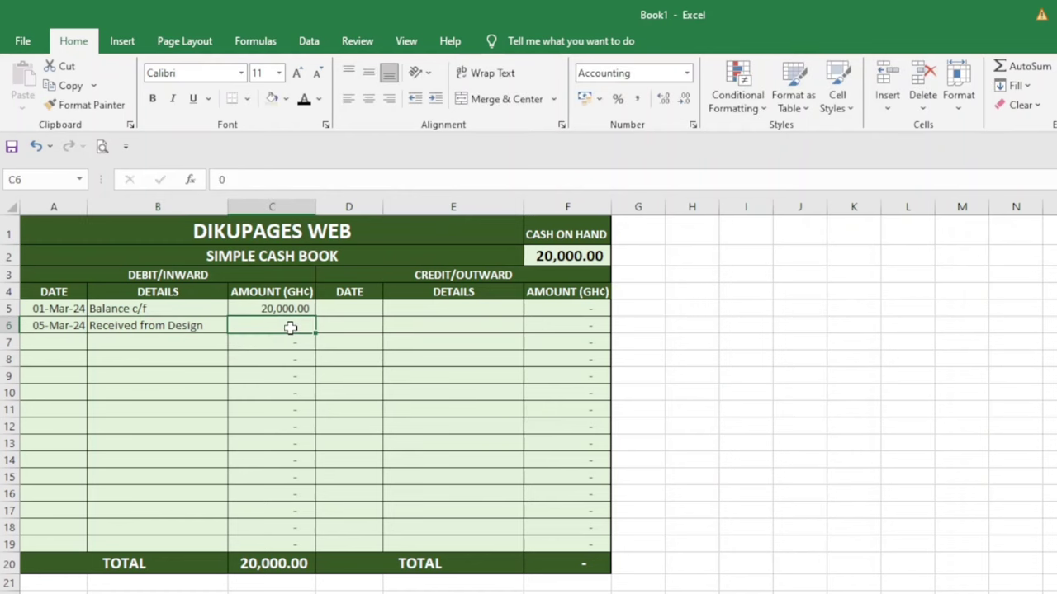
pyautogui.write('2500')
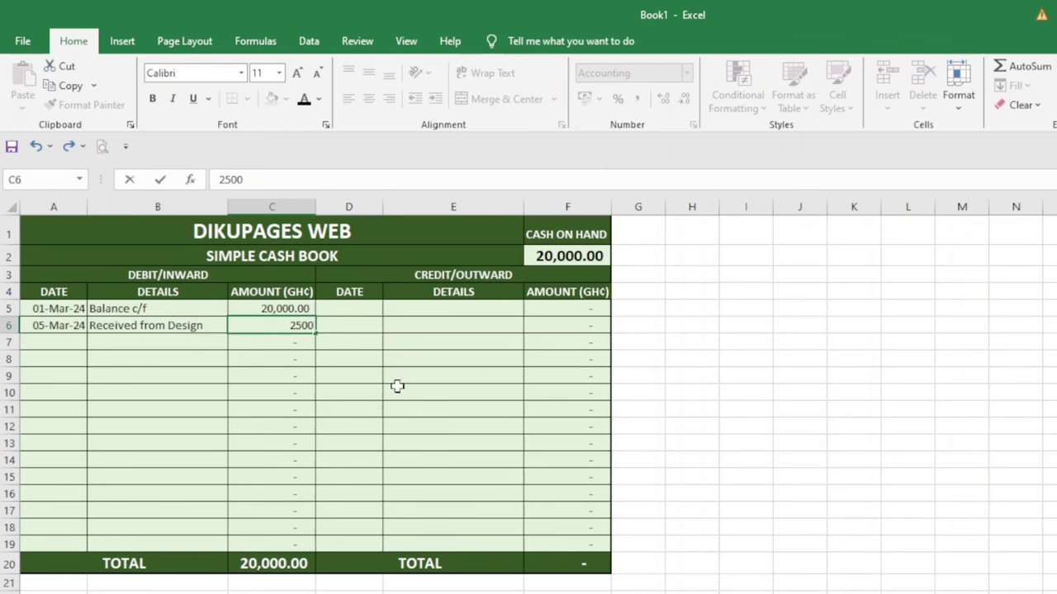
pyautogui.press('Return')
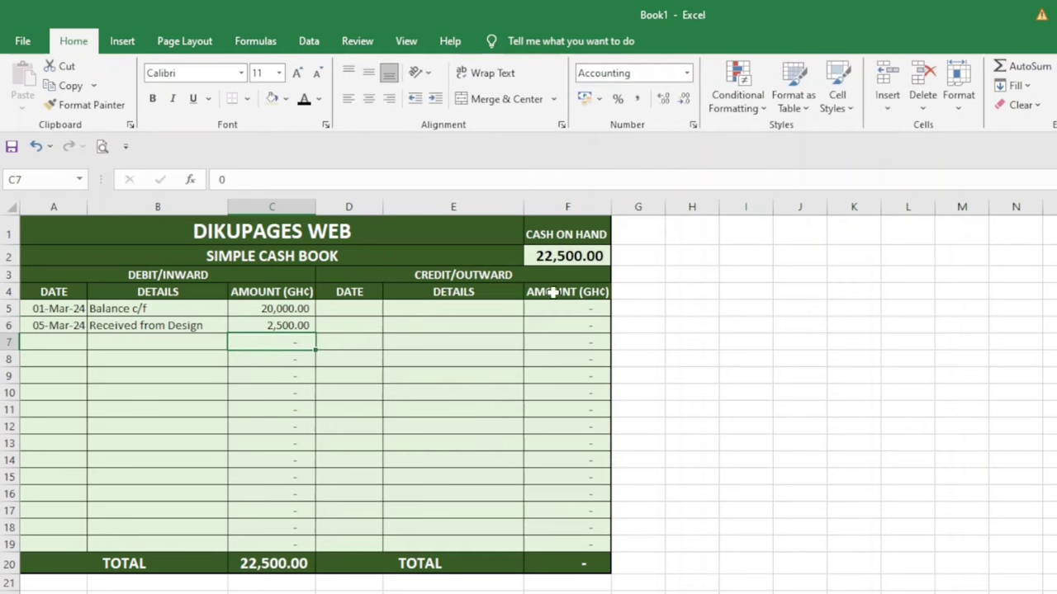
# Enter the third debit record in row 7: date 10 mar 24, details Received from Buyer, amount 600
pyautogui.click(48, 340)
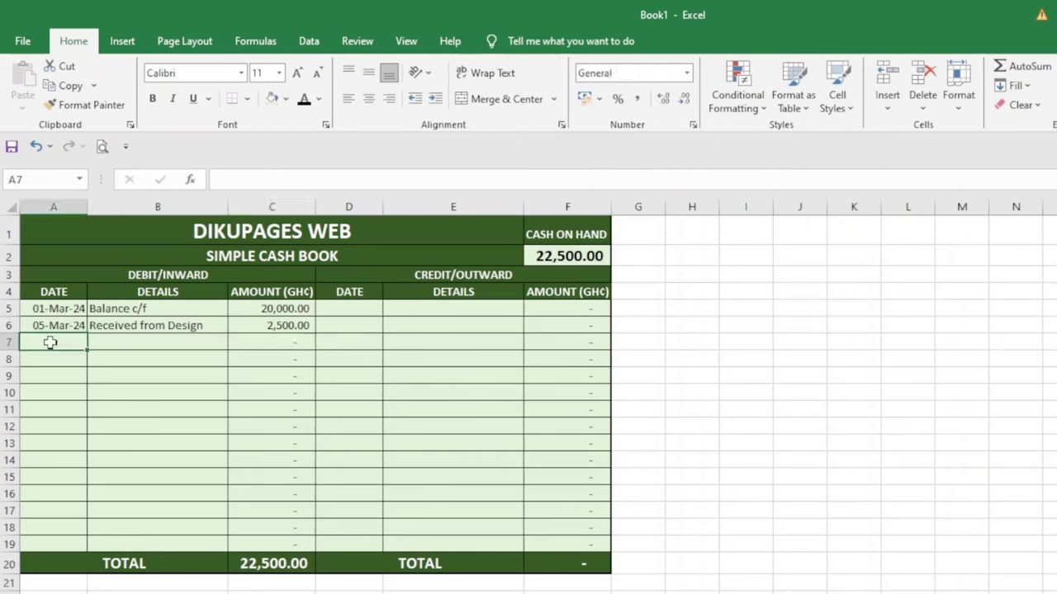
pyautogui.write('10 mar 24')
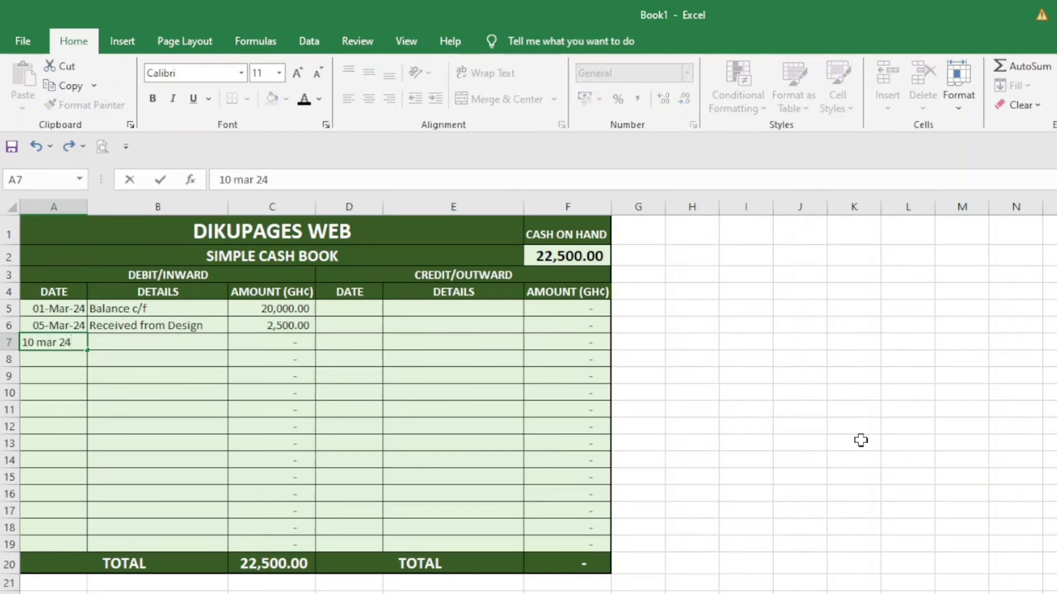
pyautogui.press('Tab')
pyautogui.write('Received from Buyer')
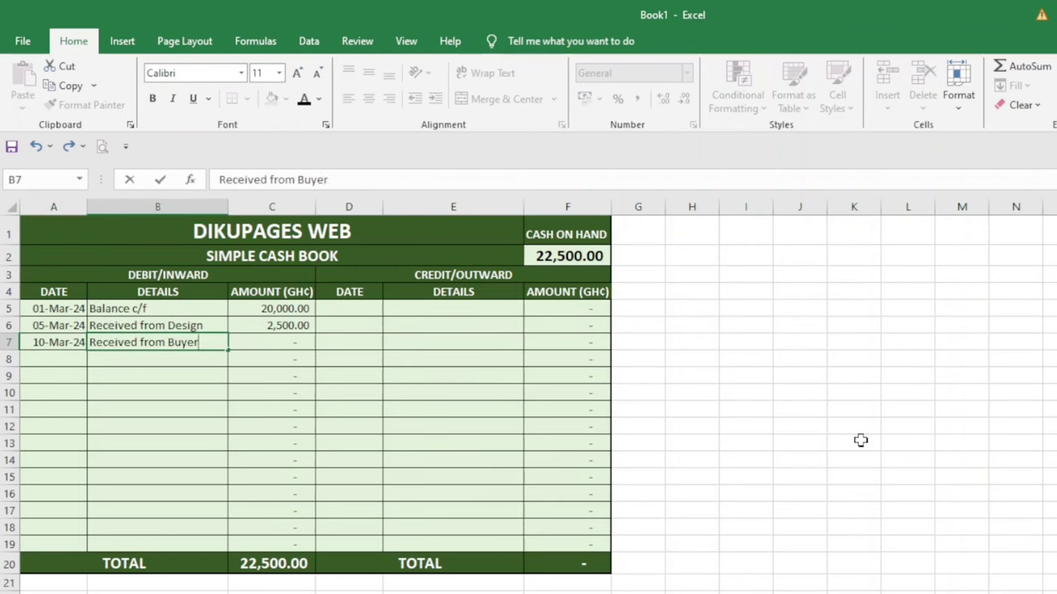
pyautogui.press('Tab')
pyautogui.write('6')
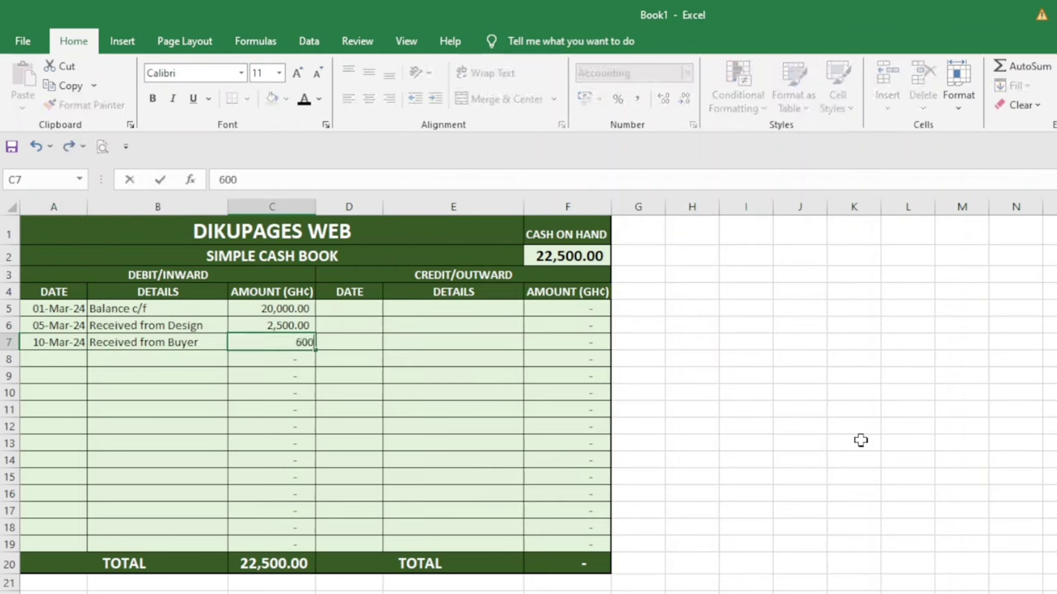
pyautogui.write('00')
pyautogui.press('Return')
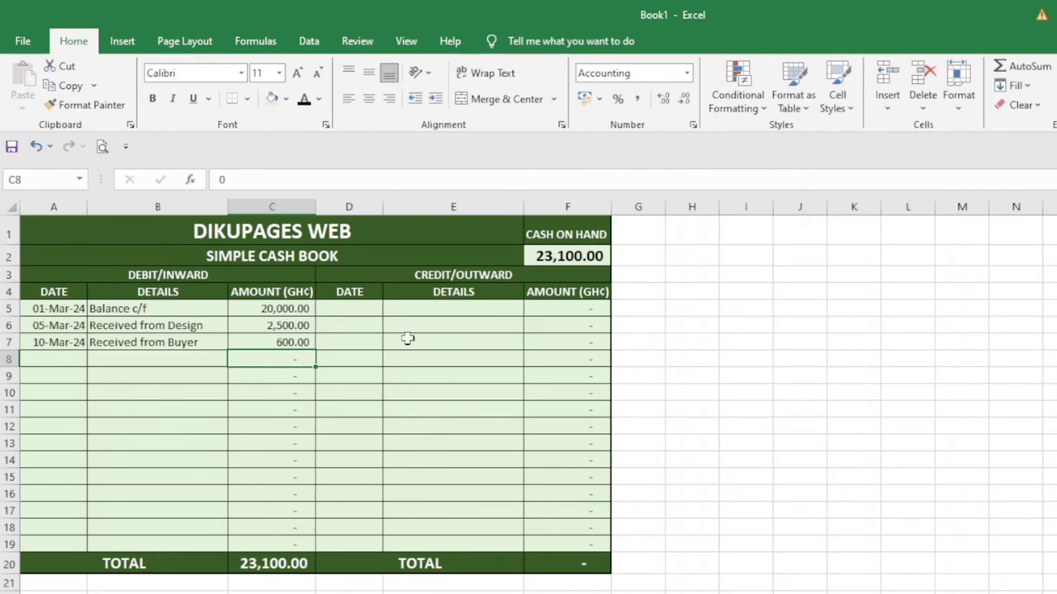
# Enter the first credit record in row 5: date 3 mar 24, details Internet, amount 200
pyautogui.click(341, 310)
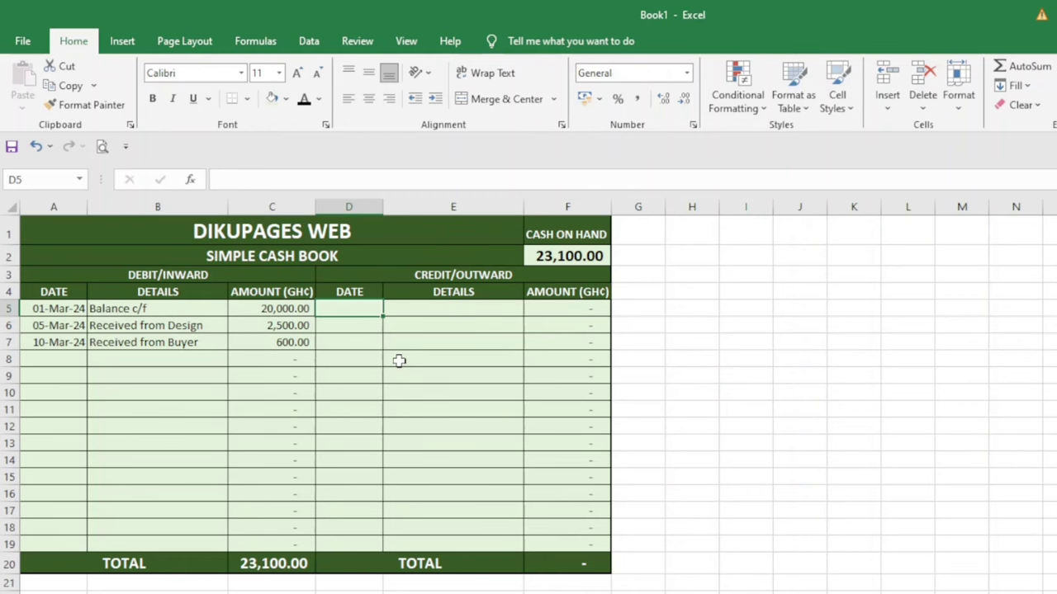
pyautogui.write('3 mar 24')
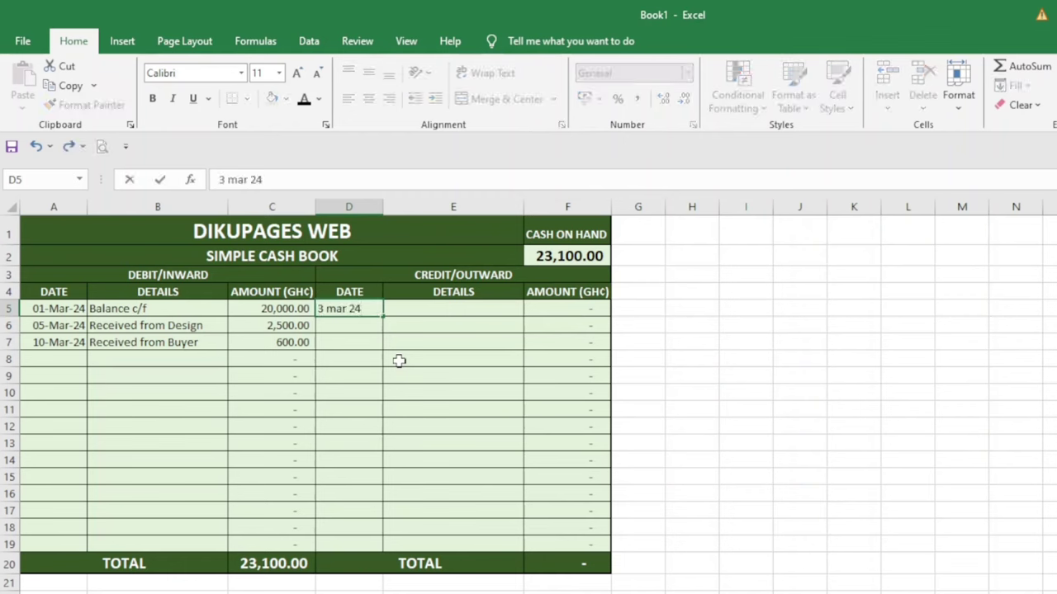
pyautogui.press('Tab')
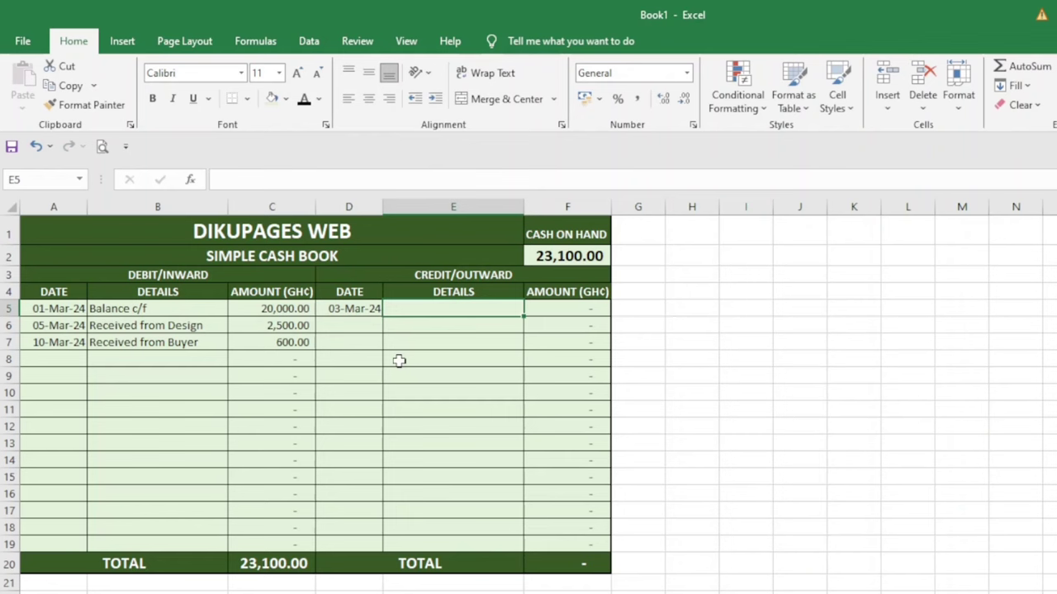
pyautogui.write('Internet')
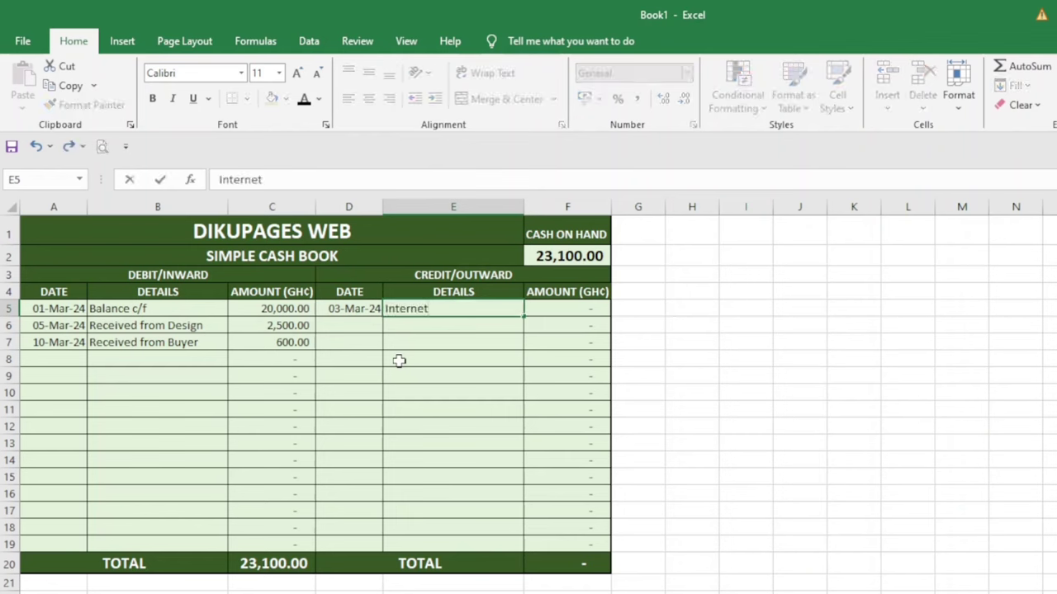
pyautogui.press('Tab')
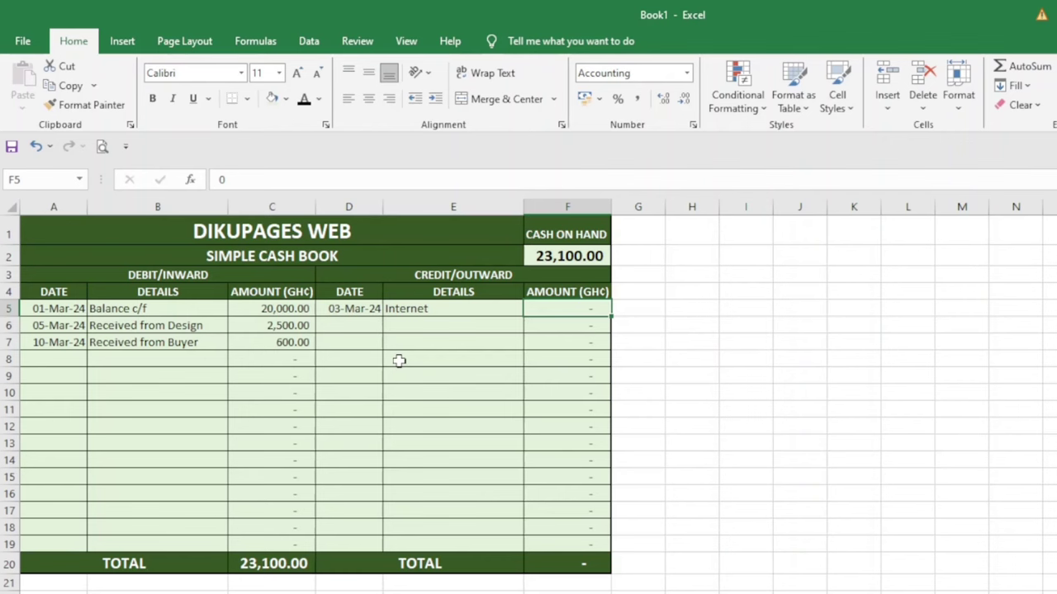
pyautogui.write('200')
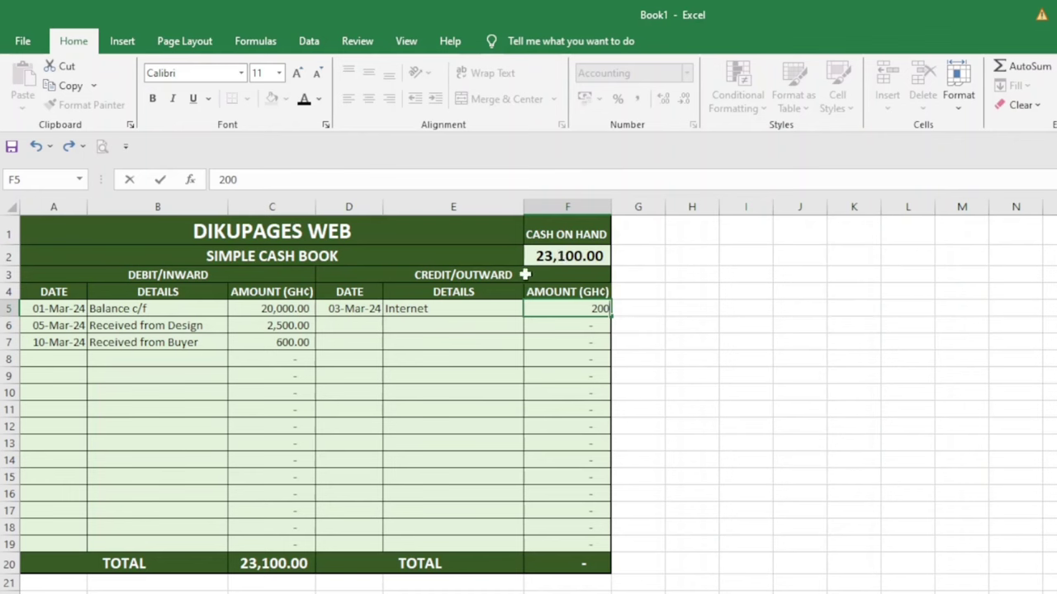
pyautogui.press('Return')
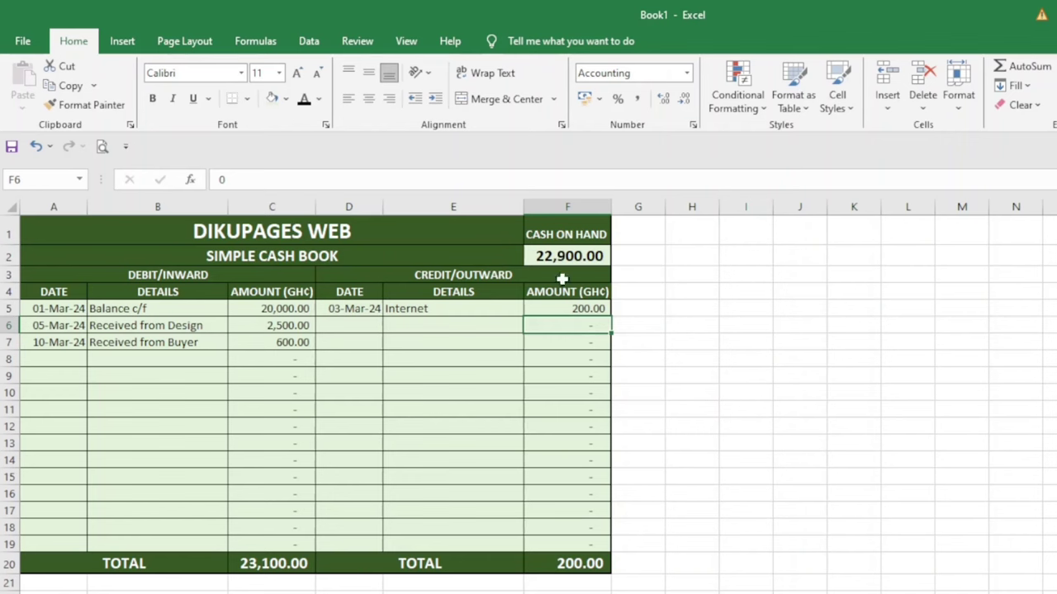
# Enter the second credit record in row 6: date 6 mar 24, details Utility bill, amount 400
pyautogui.click(344, 327)
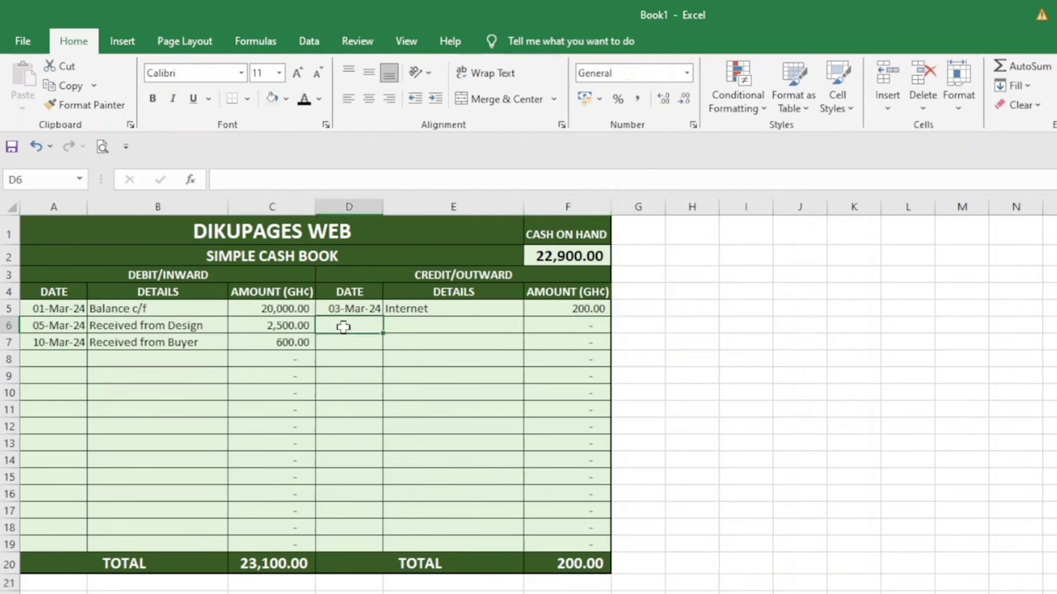
pyautogui.write('6 mar 24')
pyautogui.press('Tab')
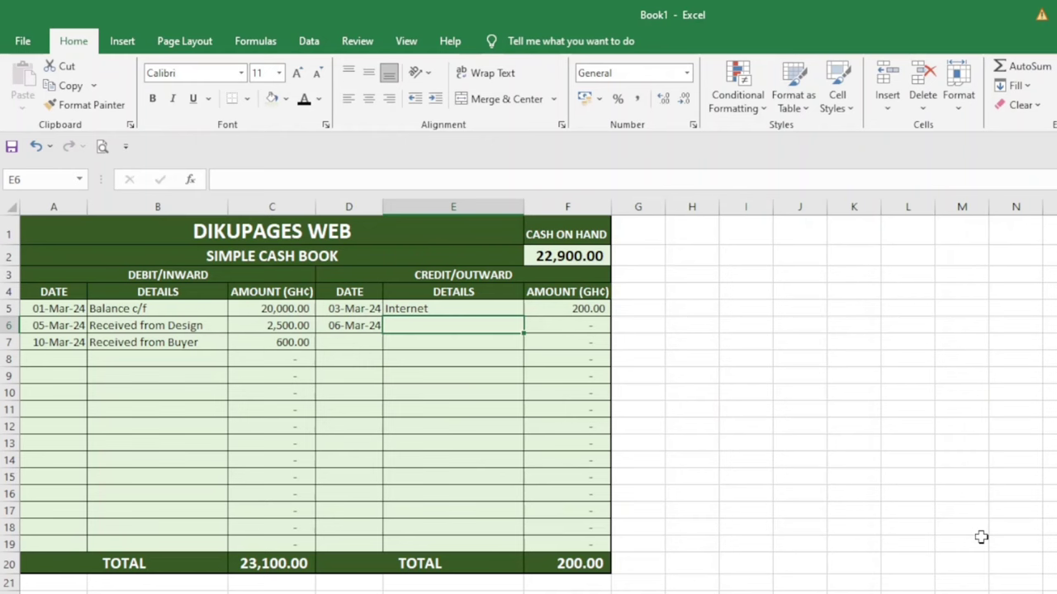
pyautogui.write('Utility bill')
pyautogui.press('Tab')
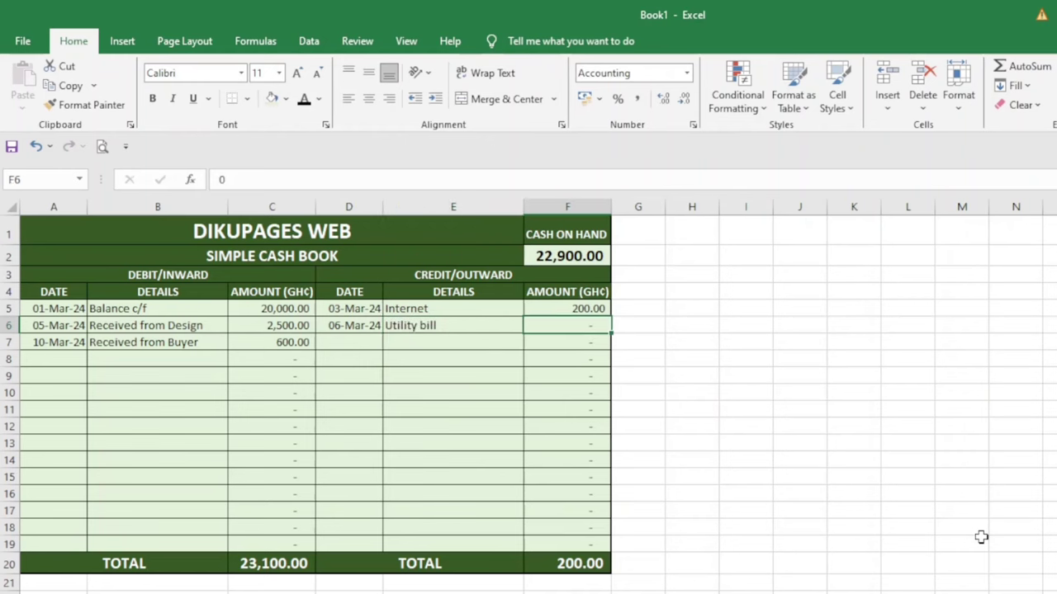
pyautogui.write('400')
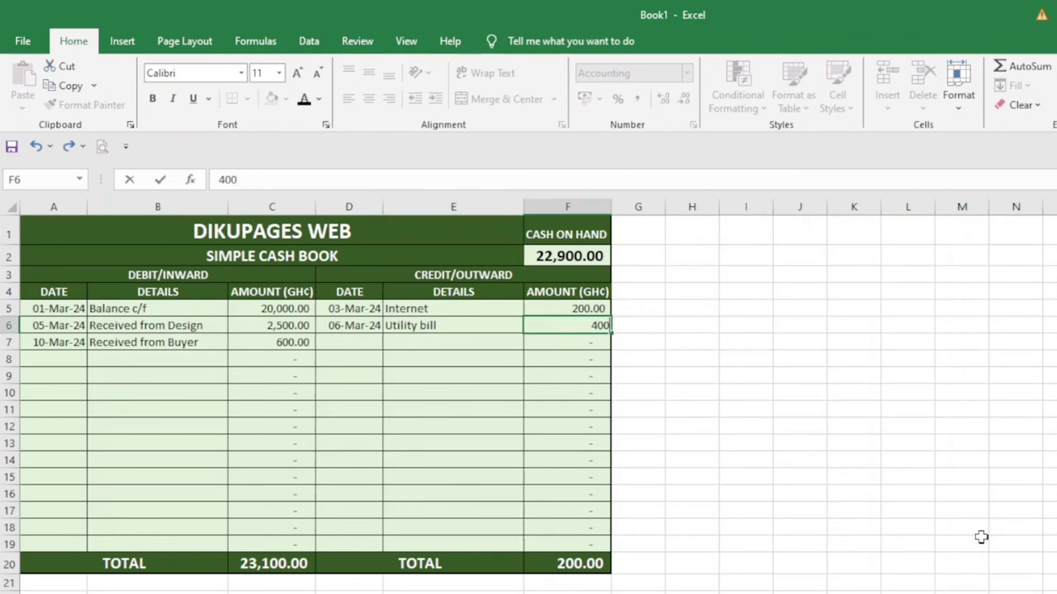
pyautogui.press('Return')
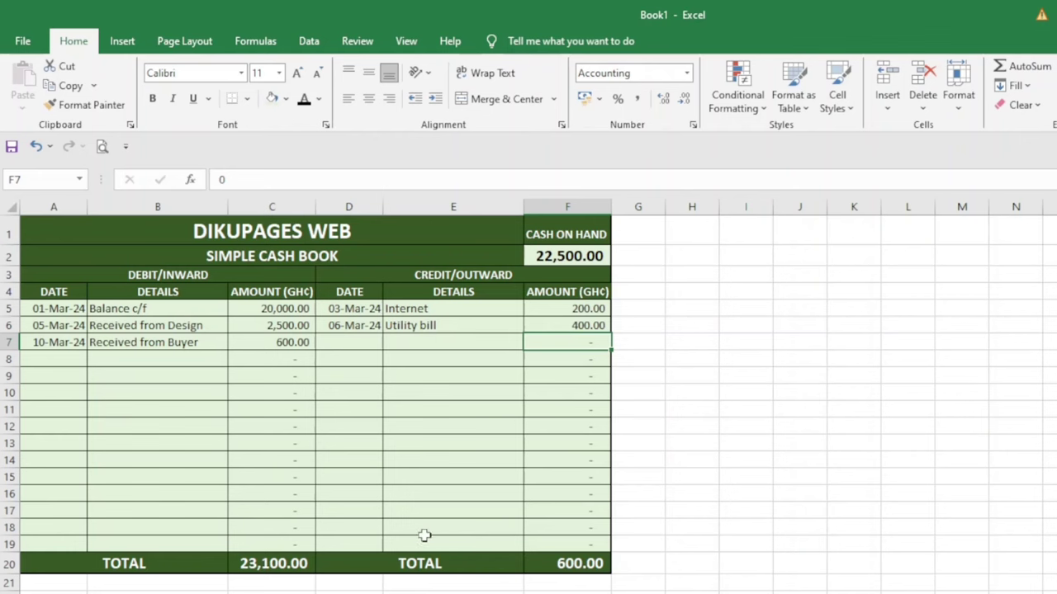
# Fill the last two debit amount cells above the total with 500 in C18 and 100 in C19
pyautogui.click(276, 527)
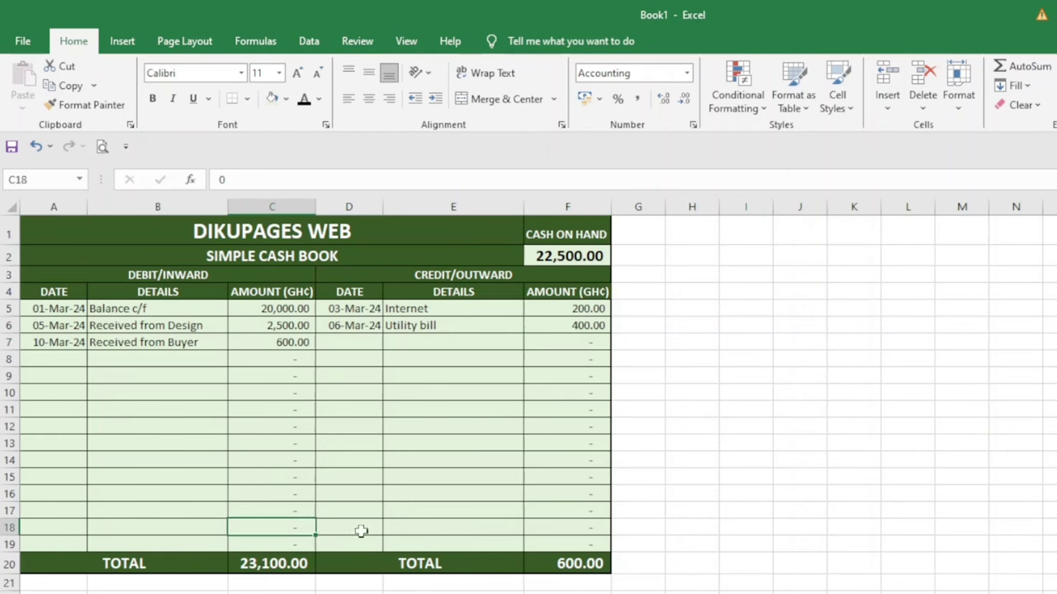
pyautogui.write('5')
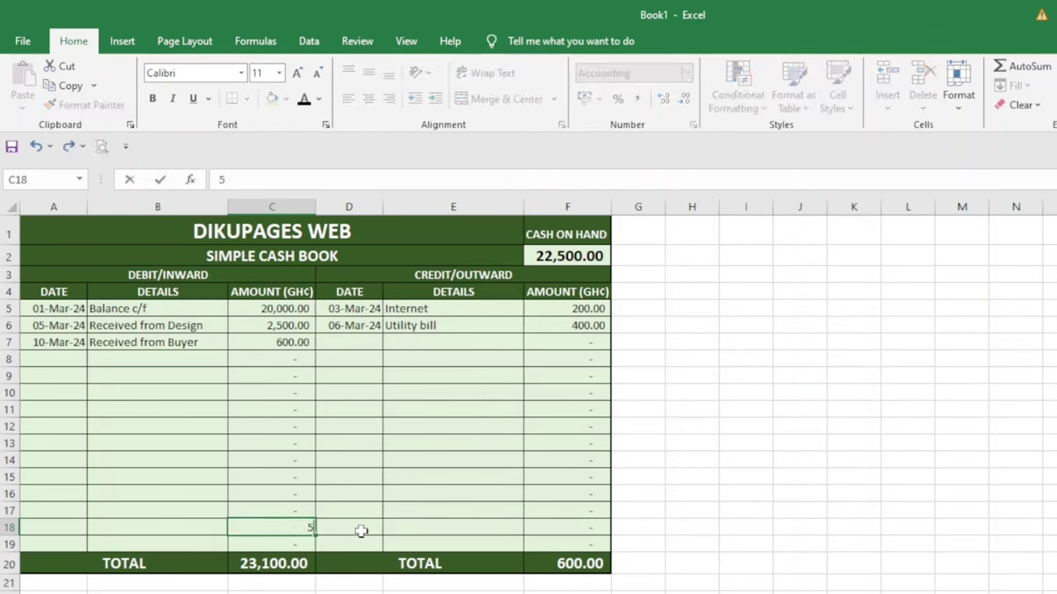
pyautogui.write('00')
pyautogui.press('Return')
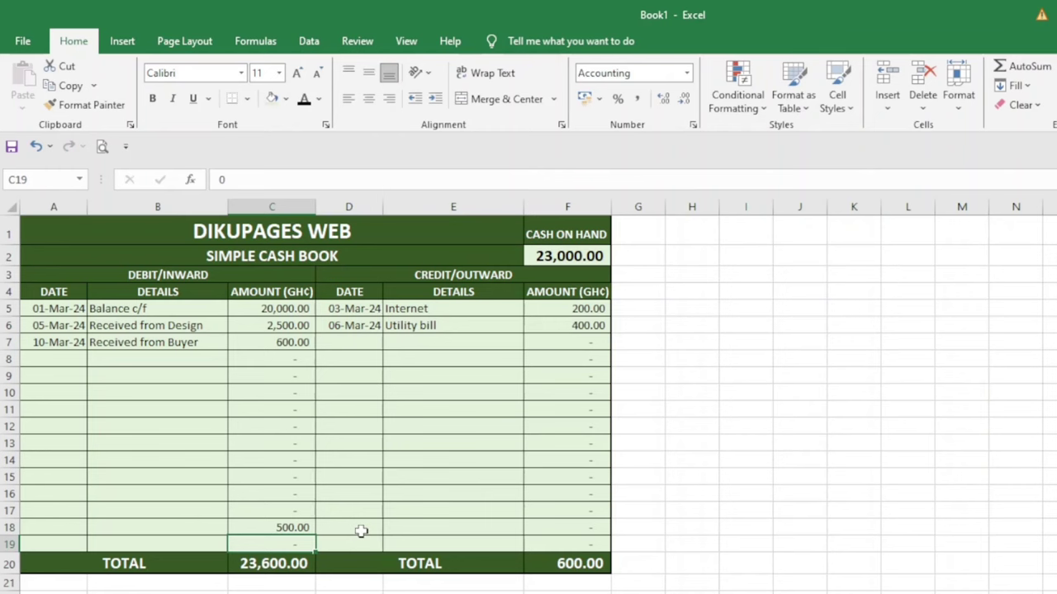
pyautogui.write('100')
pyautogui.press('Return')
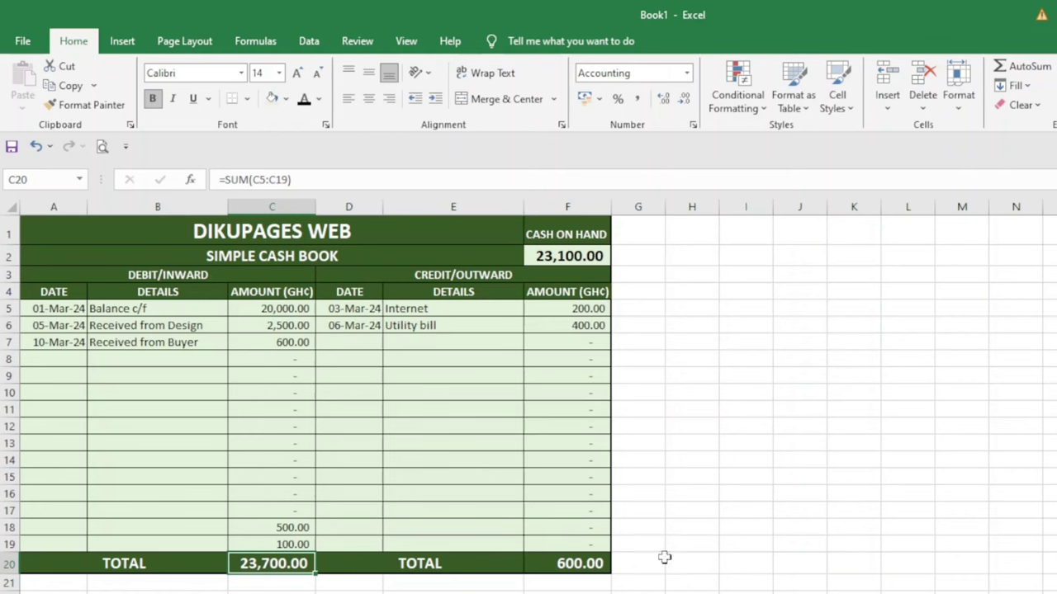
pyautogui.click(692, 591)
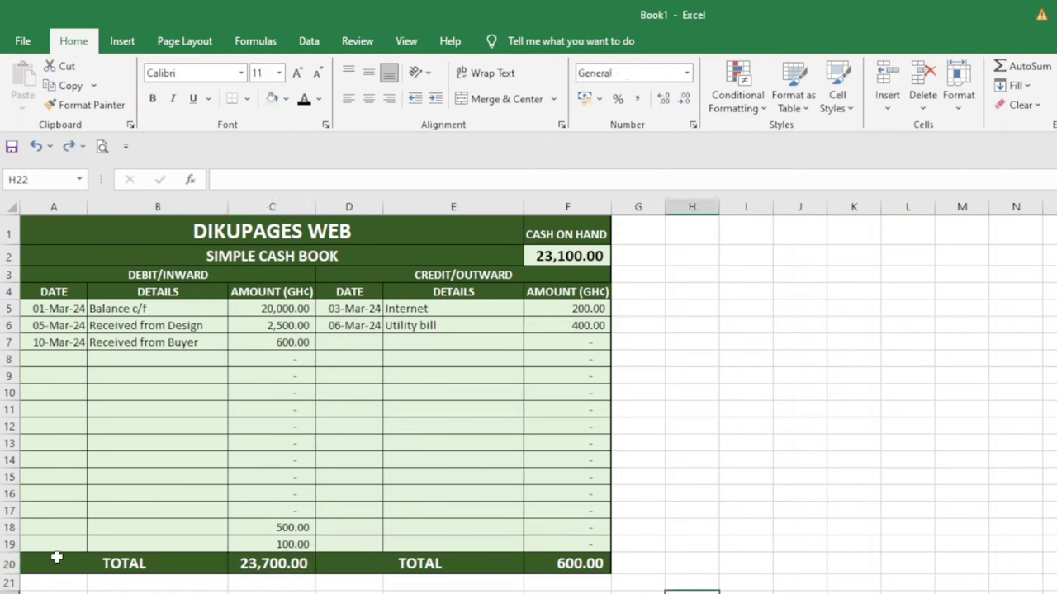
# Insert three blank rows between row 19 and the TOTAL row to make room for more records
pyautogui.rightClick(4, 563)
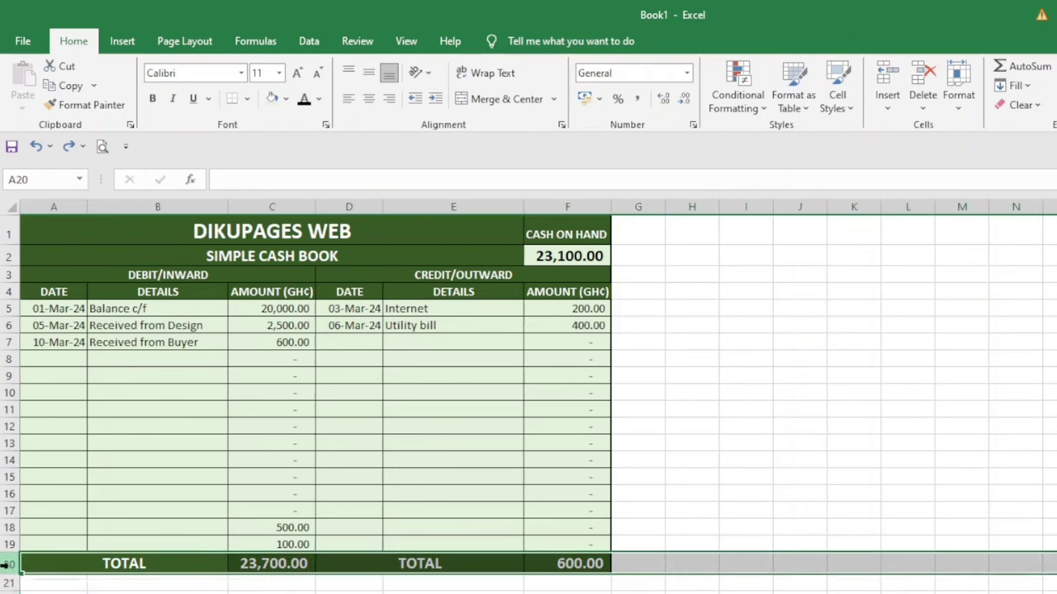
pyautogui.click(49, 432)
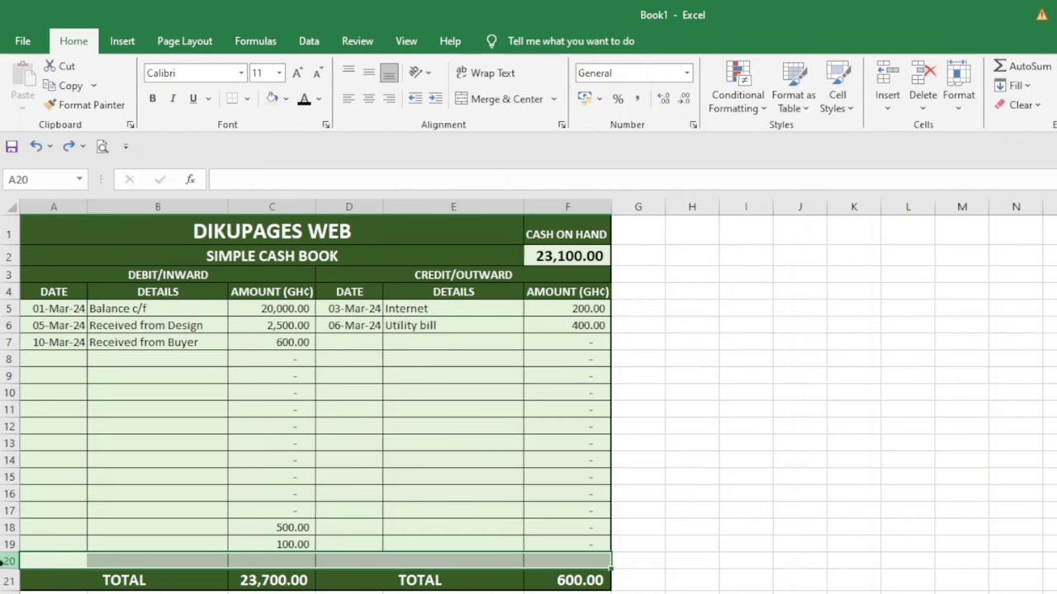
pyautogui.click(8, 562)
pyautogui.rightClick(7, 566)
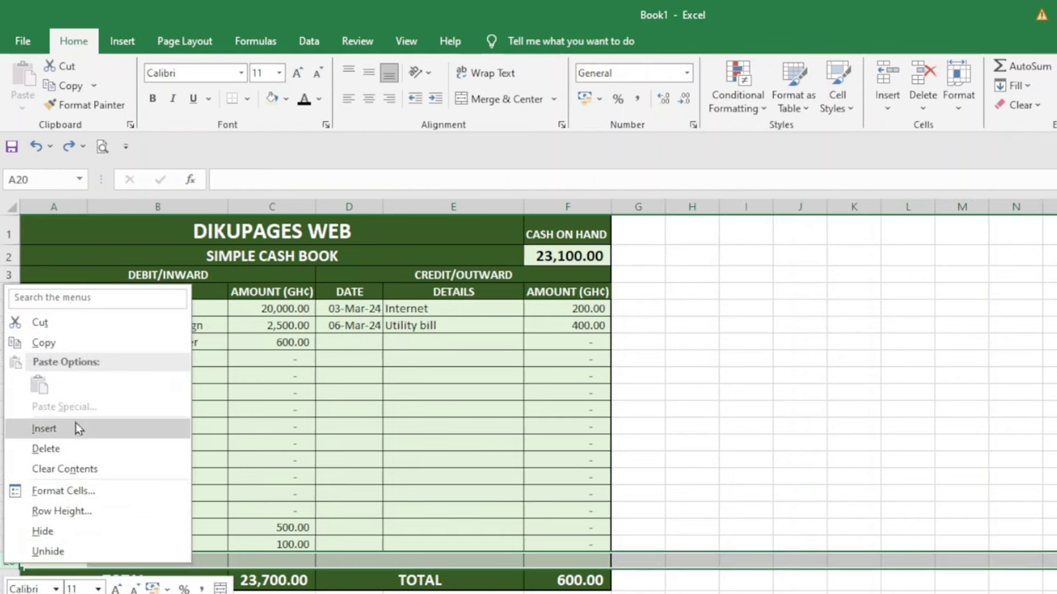
pyautogui.click(72, 435)
pyautogui.click(8, 577)
pyautogui.rightClick(8, 577)
pyautogui.click(46, 446)
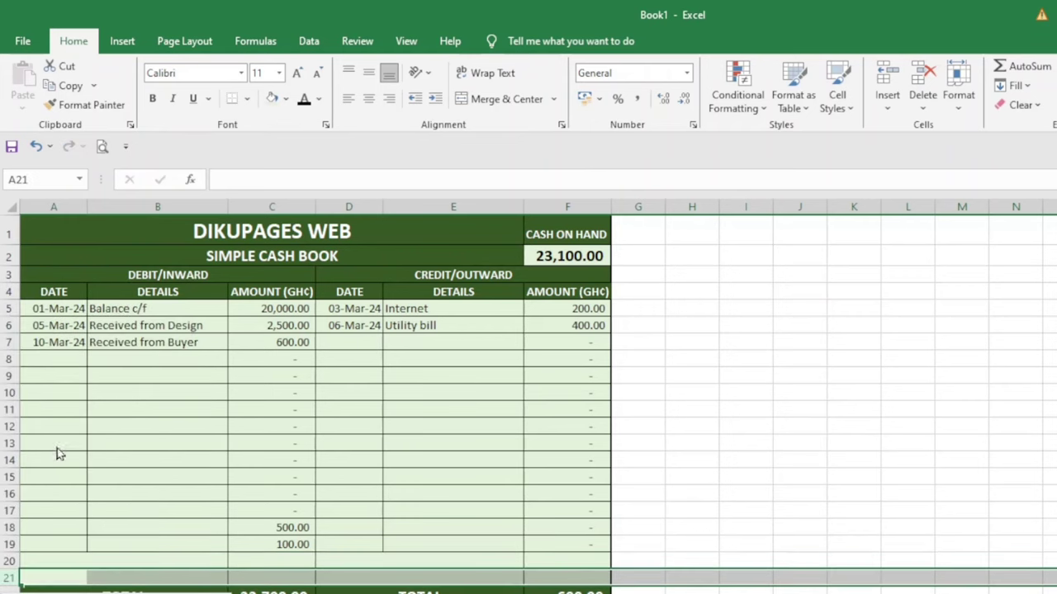
pyautogui.click(734, 540)
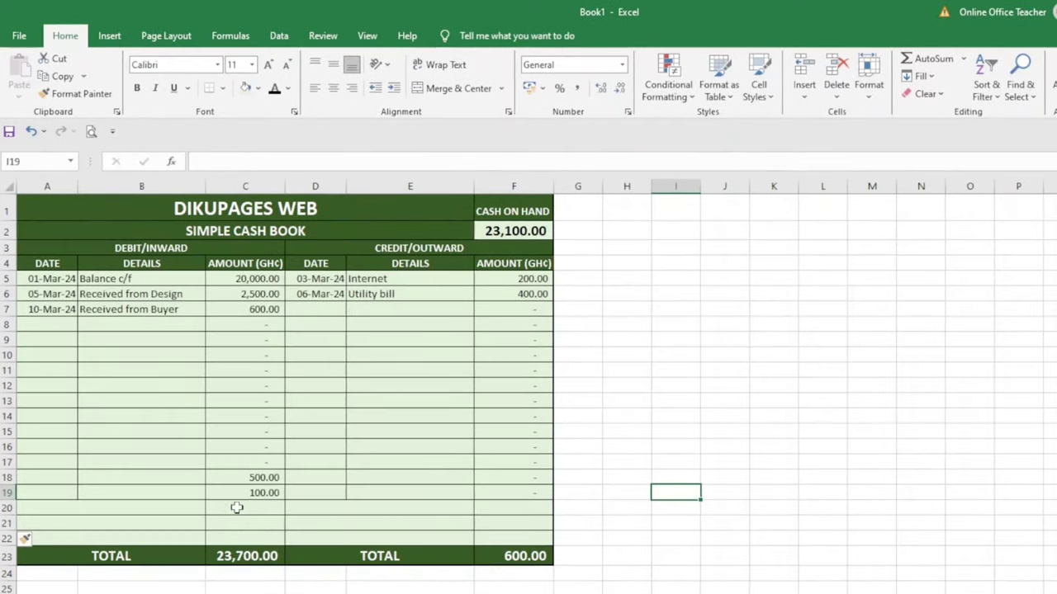
# Enter a debit amount of 400 in C20, the first of the newly inserted rows
pyautogui.click(236, 507)
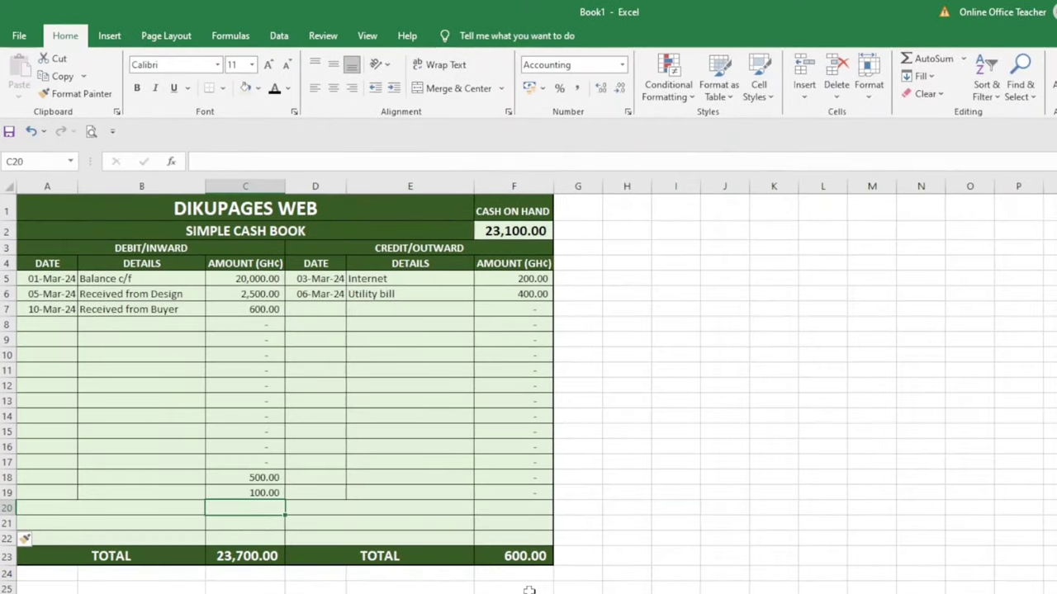
pyautogui.write('4')
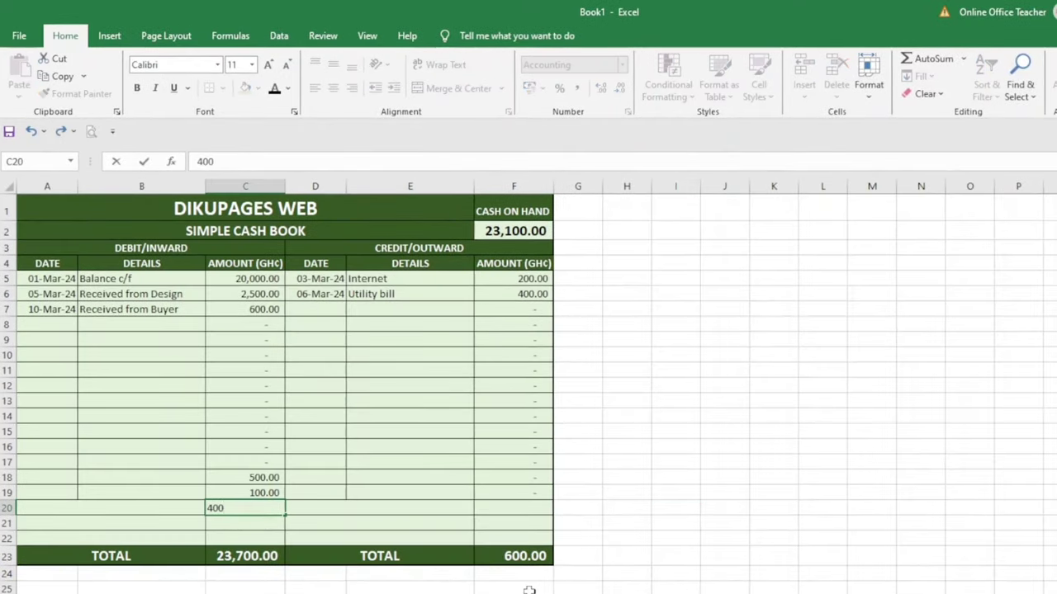
pyautogui.write('00')
pyautogui.press('Return')
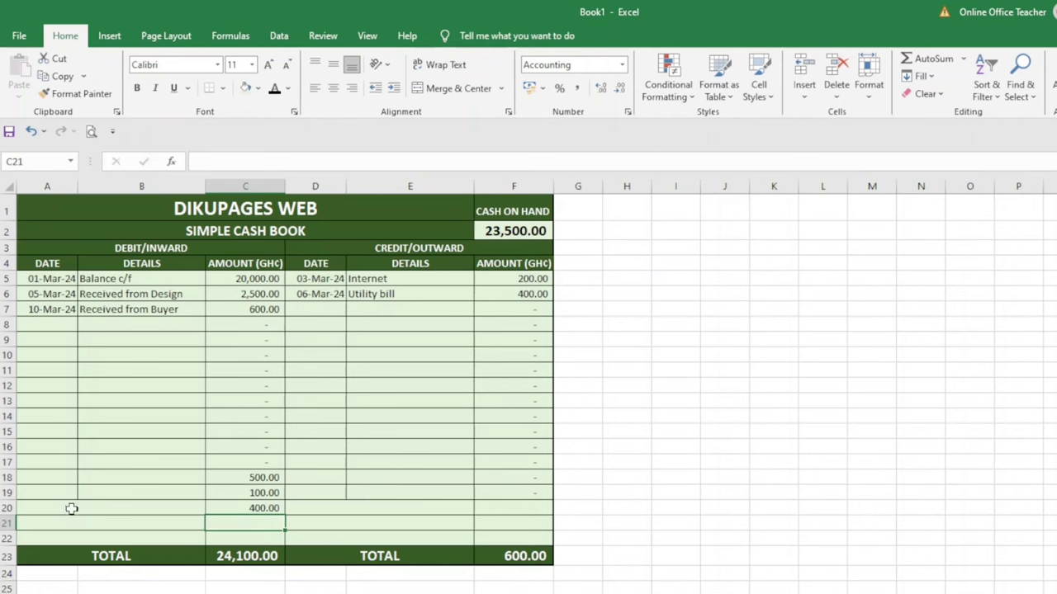
# Complete the debit record in row 20 with the date 17 mar 24 and the text DETAILS in the details column
pyautogui.click(61, 555)
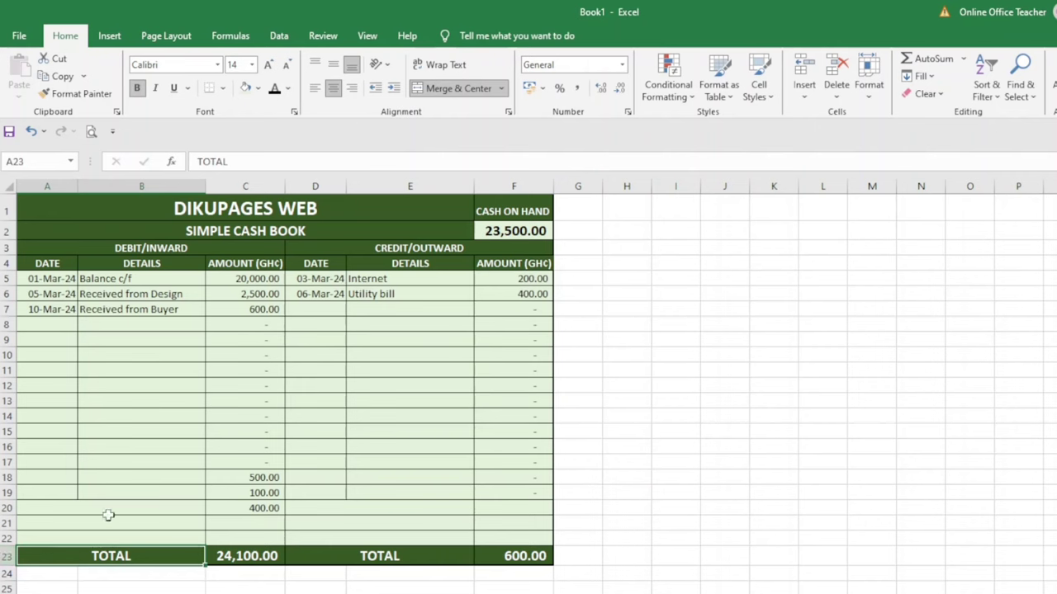
pyautogui.moveTo(108, 514); pyautogui.dragTo(98, 538)
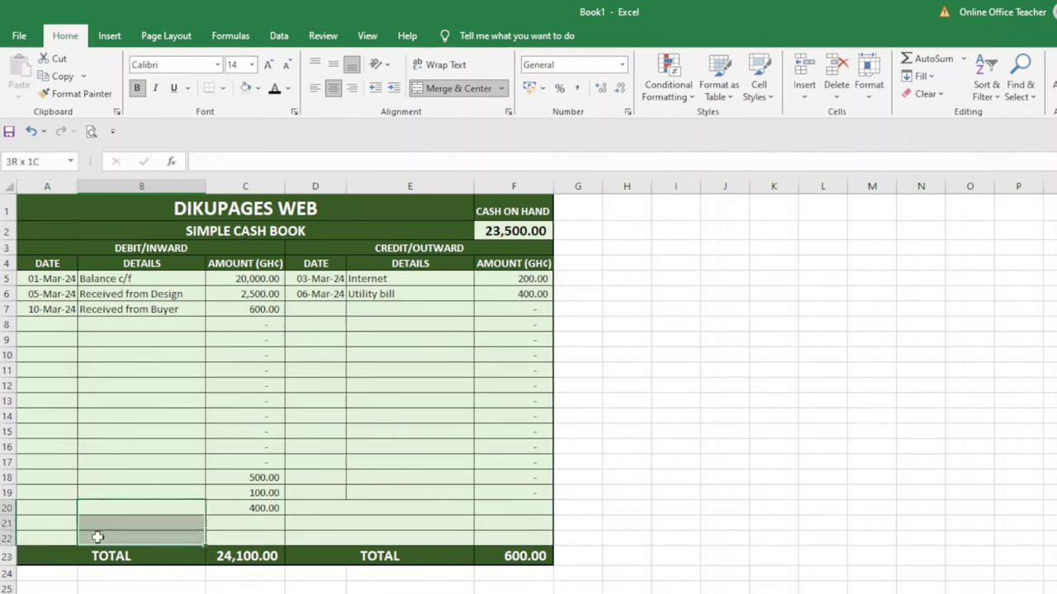
pyautogui.moveTo(45, 501); pyautogui.dragTo(111, 546)
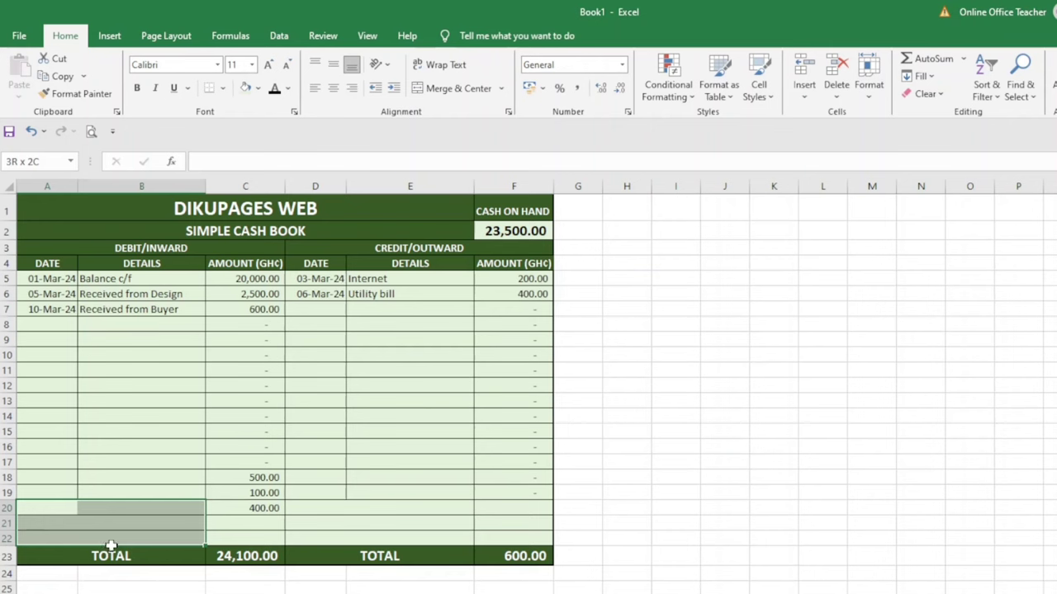
pyautogui.click(95, 508)
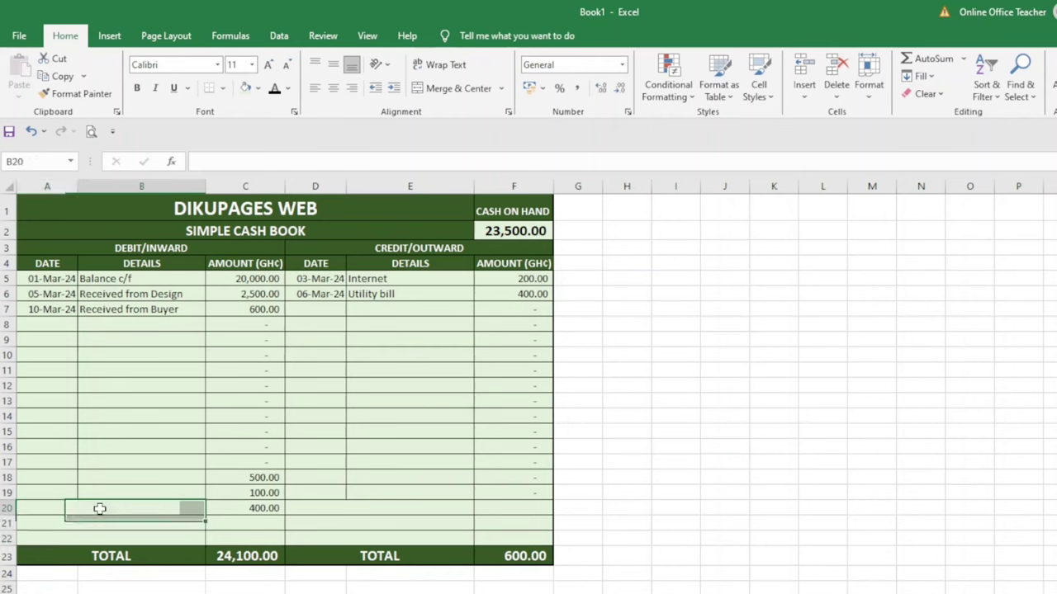
pyautogui.click(50, 506)
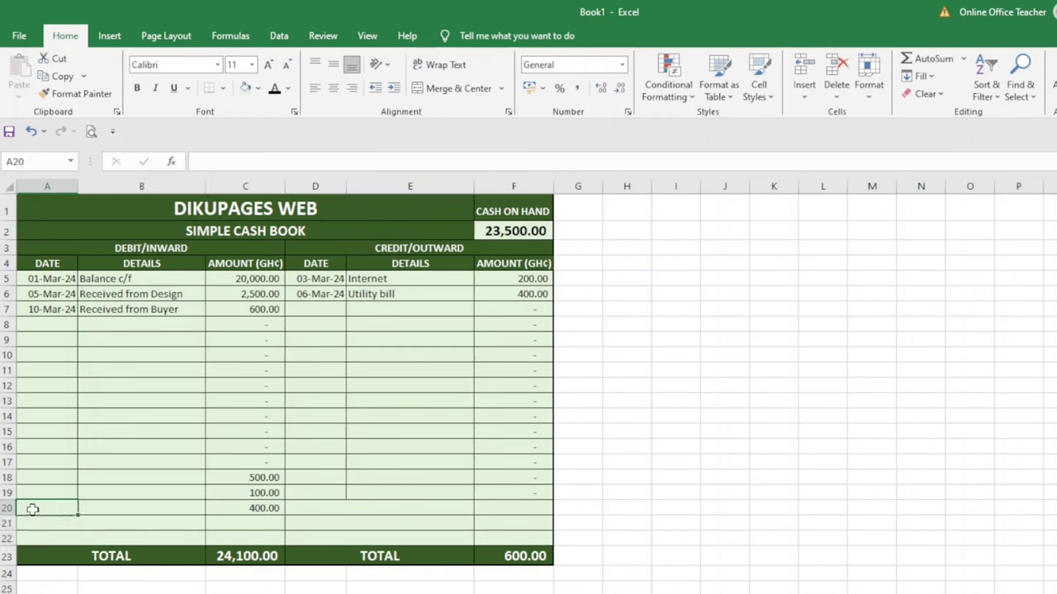
pyautogui.write('1')
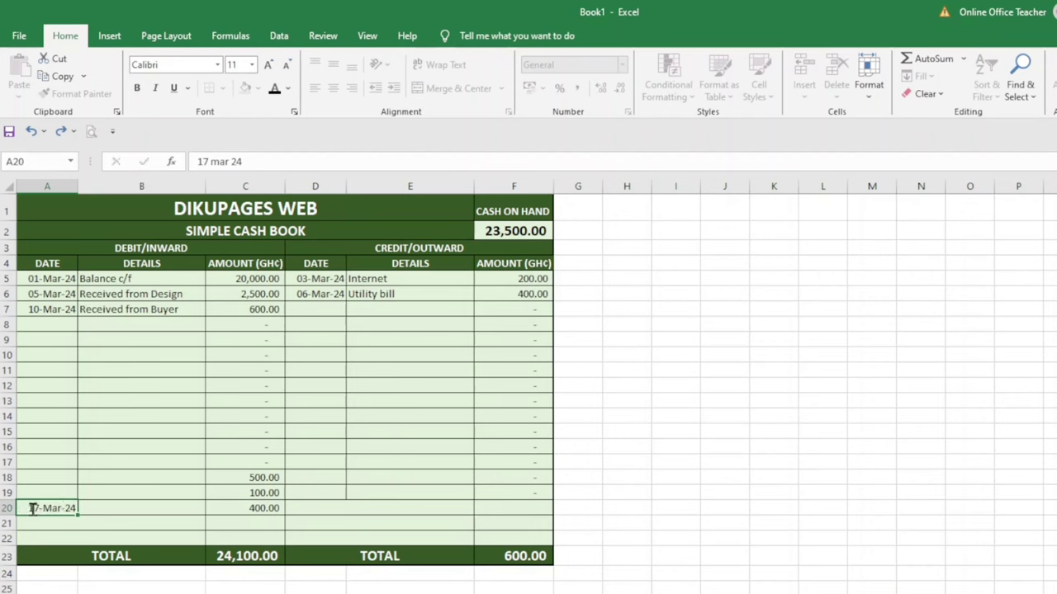
pyautogui.write('7 mar 24')
pyautogui.press('Return')
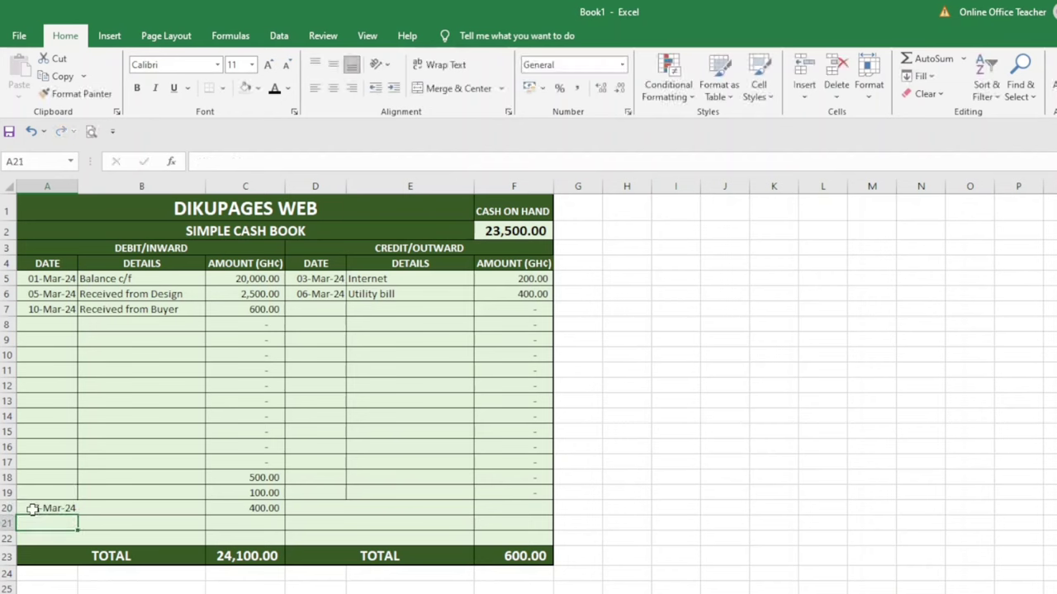
pyautogui.click(108, 509)
pyautogui.write('det')
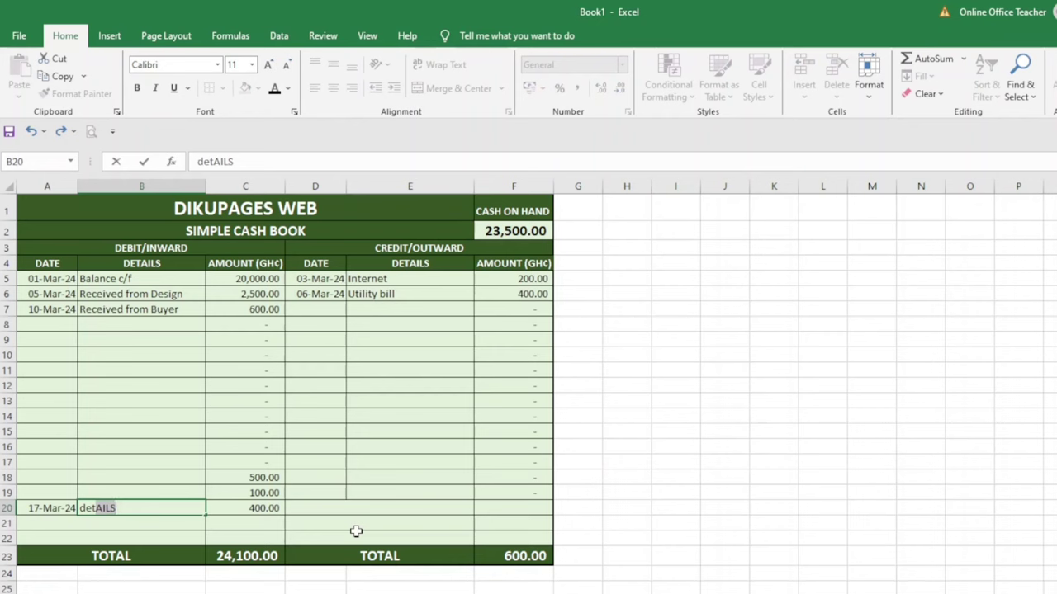
pyautogui.press('Return')
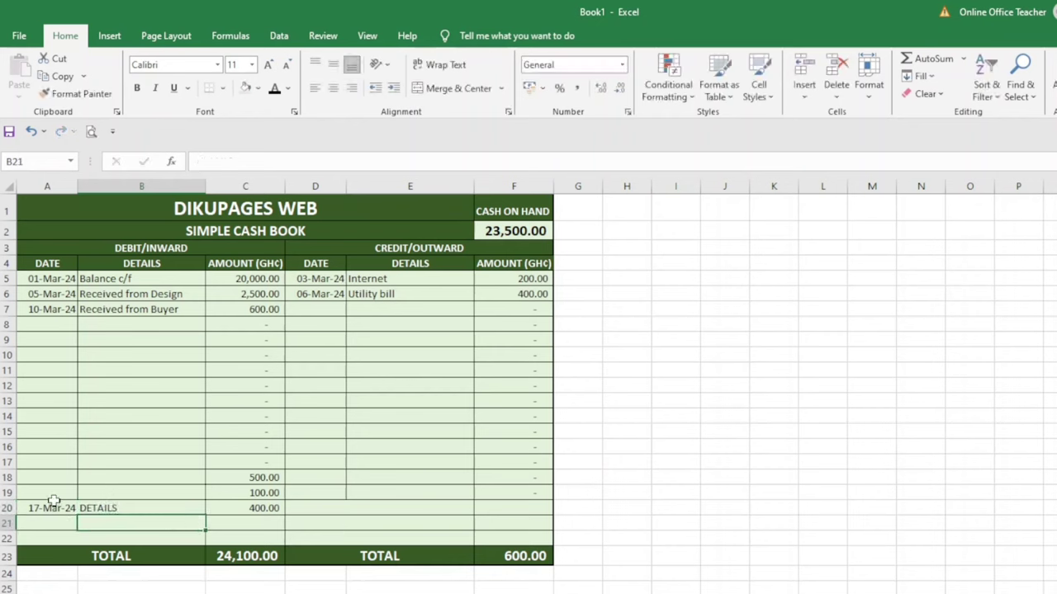
# Add the missing left border to the details cells B20:B22 and E20:E22 so the new rows match those above
pyautogui.click(124, 505)
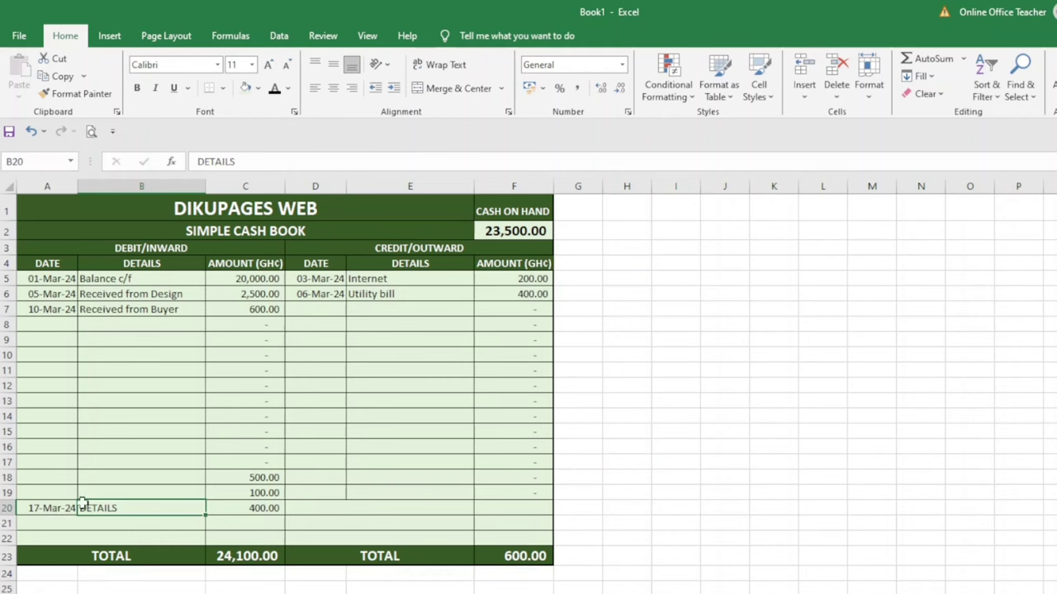
pyautogui.moveTo(124, 507); pyautogui.dragTo(122, 539)
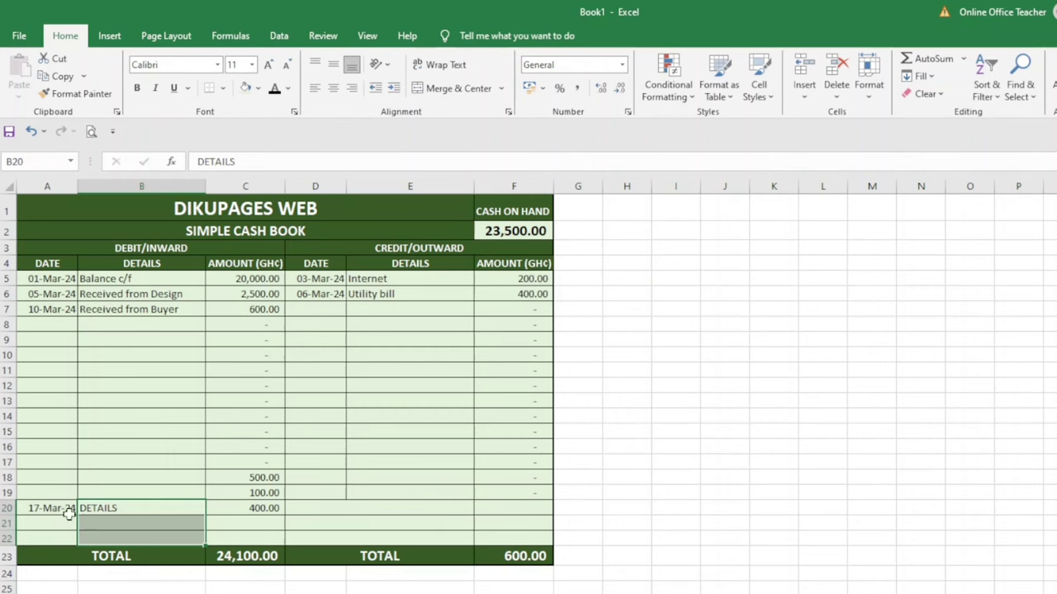
pyautogui.rightClick(134, 527)
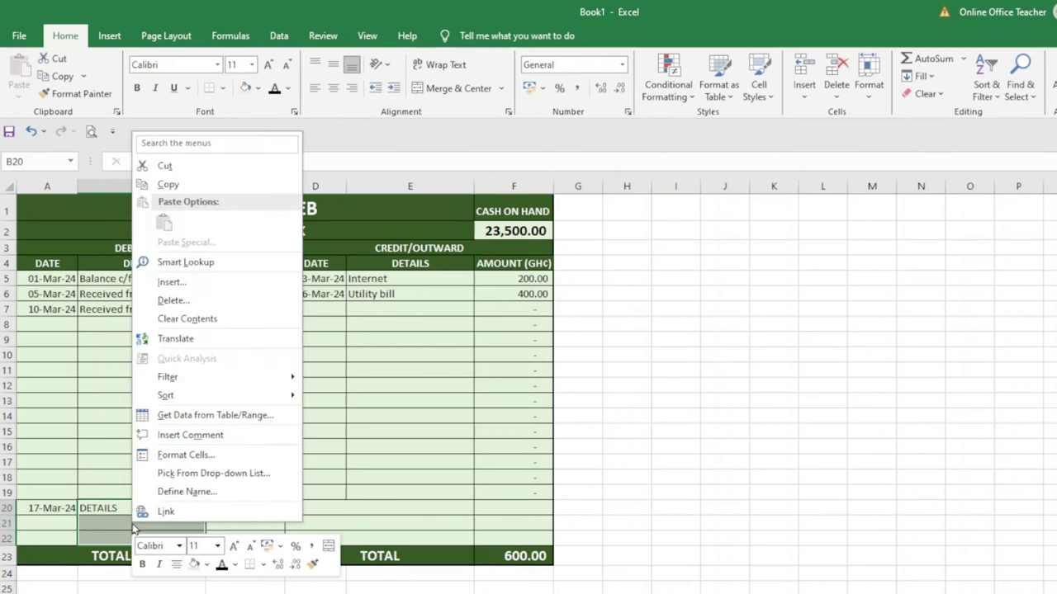
pyautogui.click(195, 455)
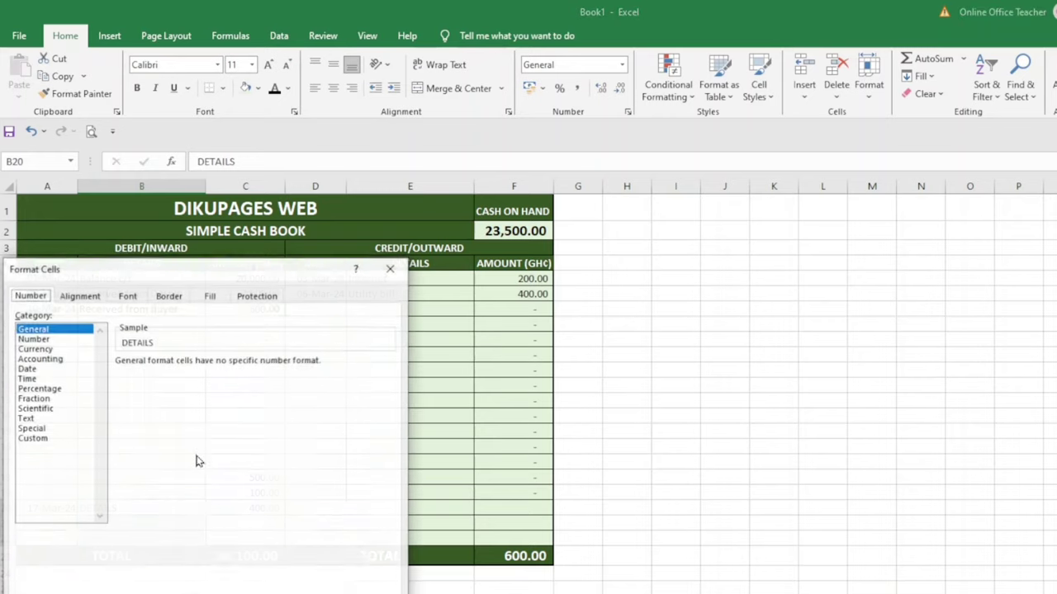
pyautogui.click(169, 296)
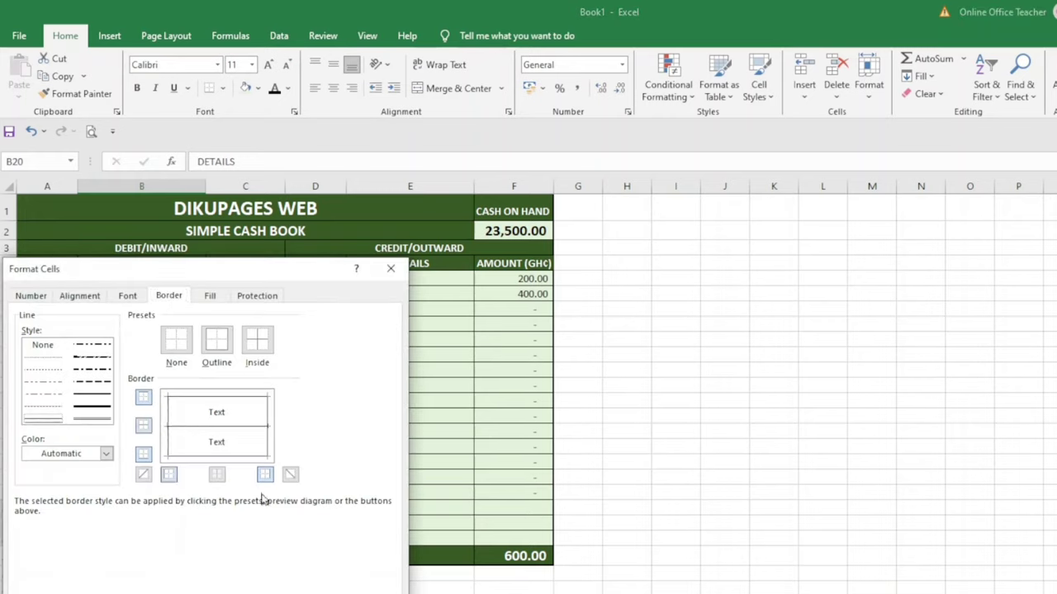
pyautogui.press('Return')
pyautogui.click(751, 438)
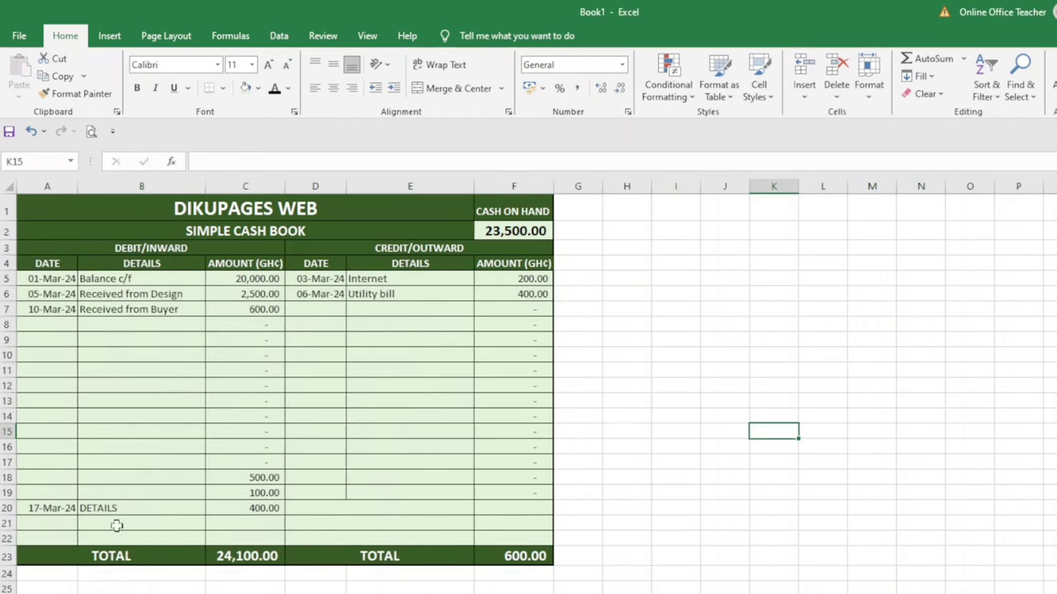
pyautogui.moveTo(407, 504); pyautogui.dragTo(401, 531)
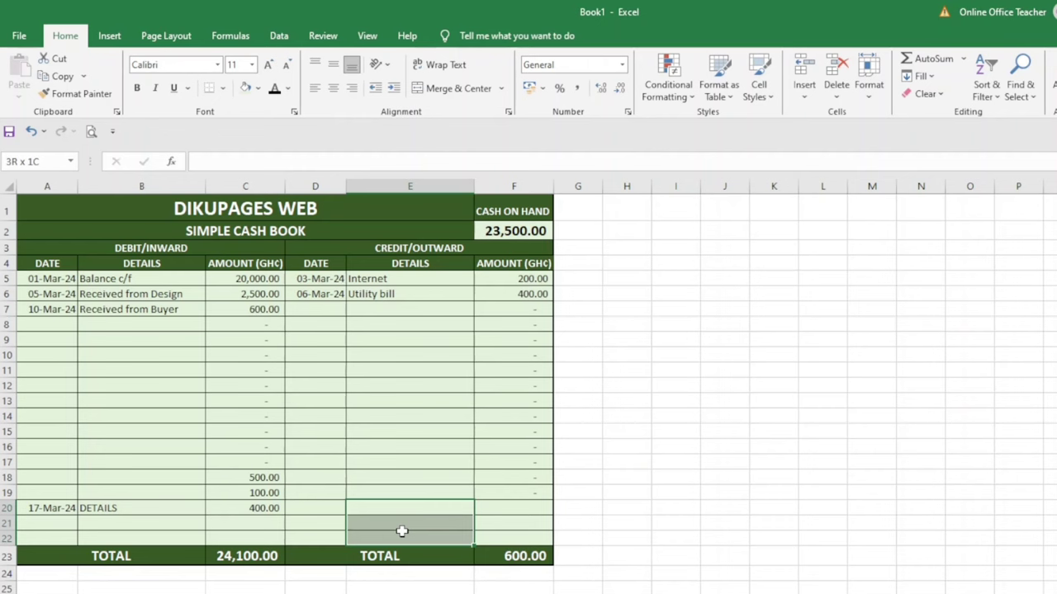
pyautogui.click(675, 477)
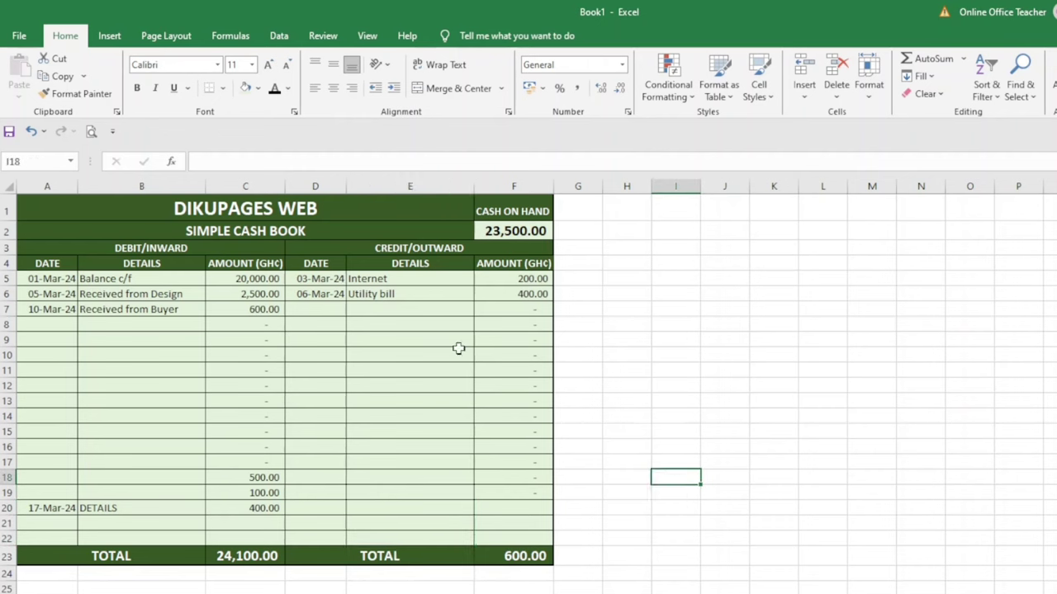